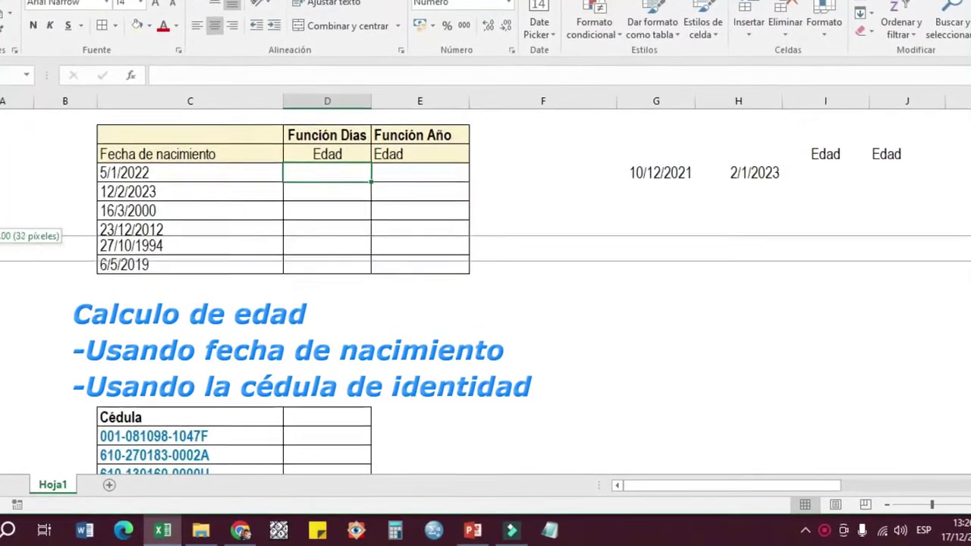
# Increase the height of row 8 in the birth date table
pyautogui.moveTo(2, 257); pyautogui.dragTo(1, 267)
pyautogui.click(135, 280)
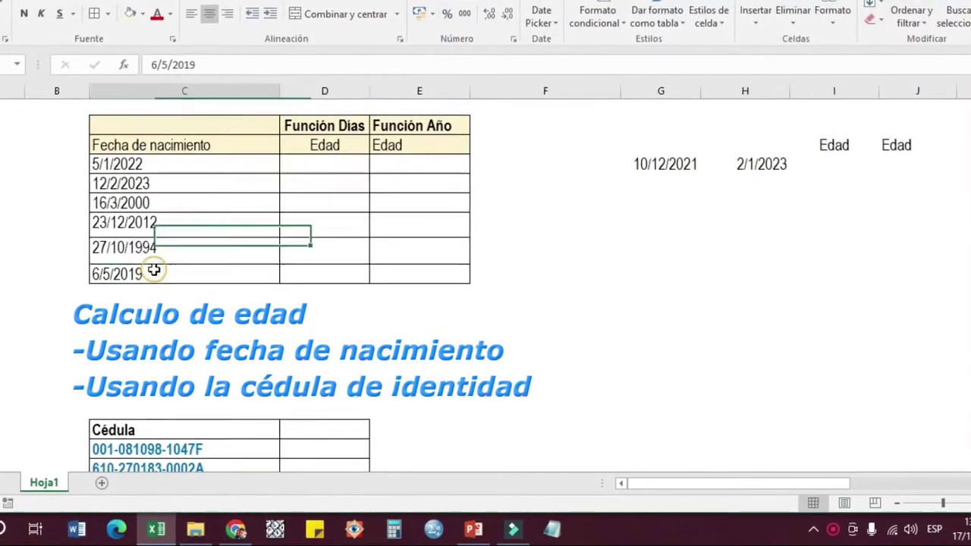
pyautogui.click(927, 350)
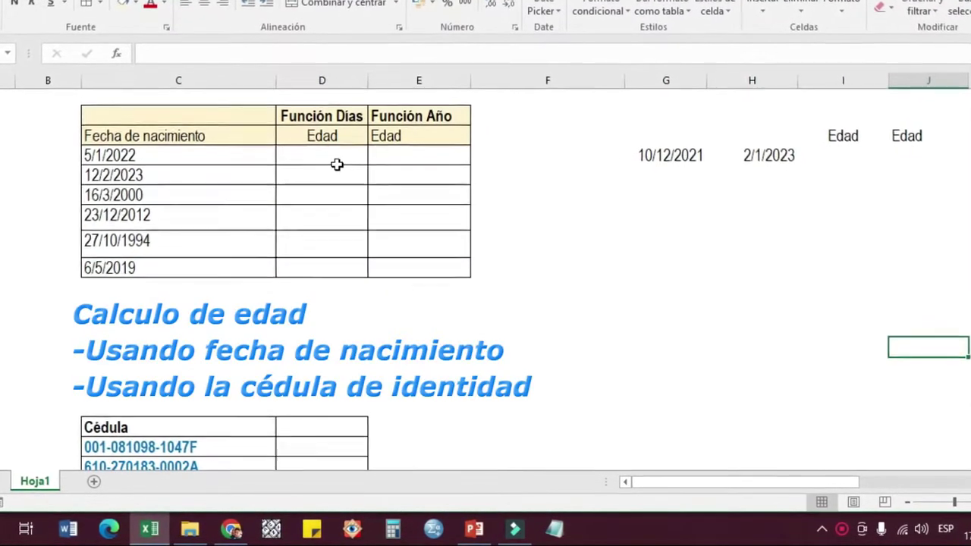
# Enter =DIAS(AHORA();C4) in D4 to calculate the days elapsed since the first birth date
pyautogui.click(341, 155)
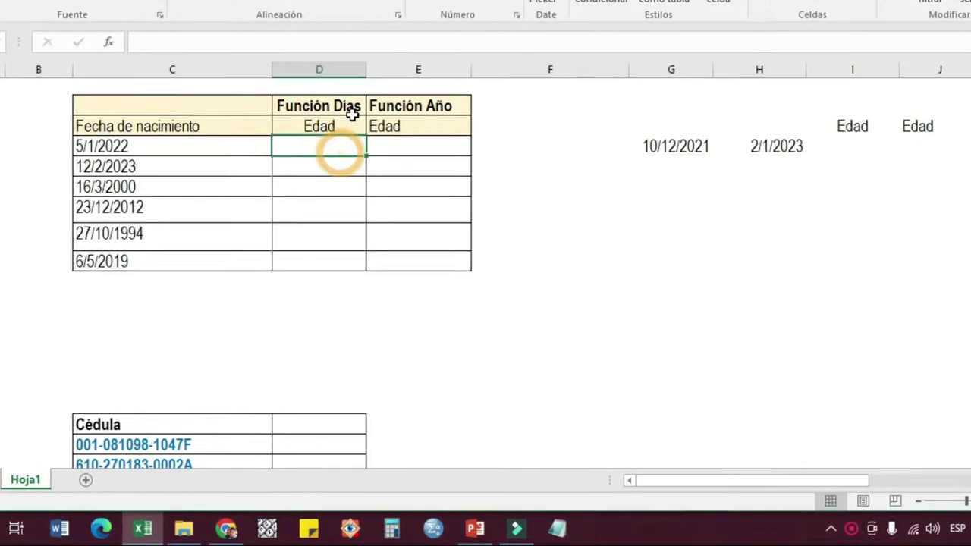
pyautogui.write('=')
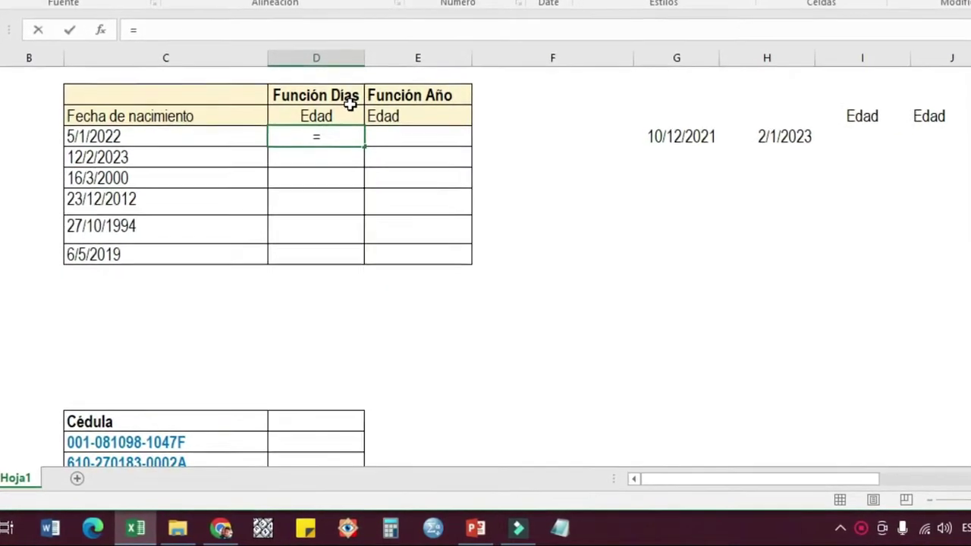
pyautogui.write('Dias')
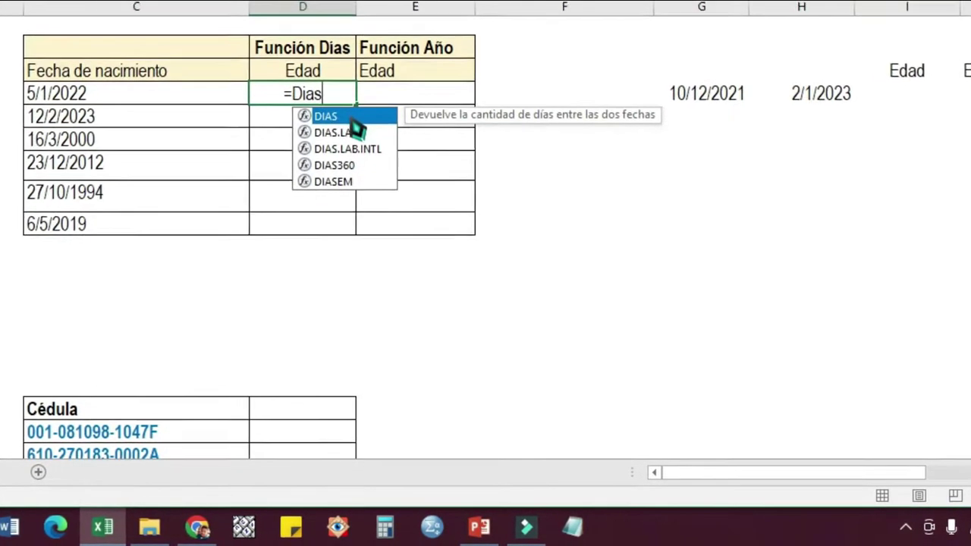
pyautogui.doubleClick(343, 113)
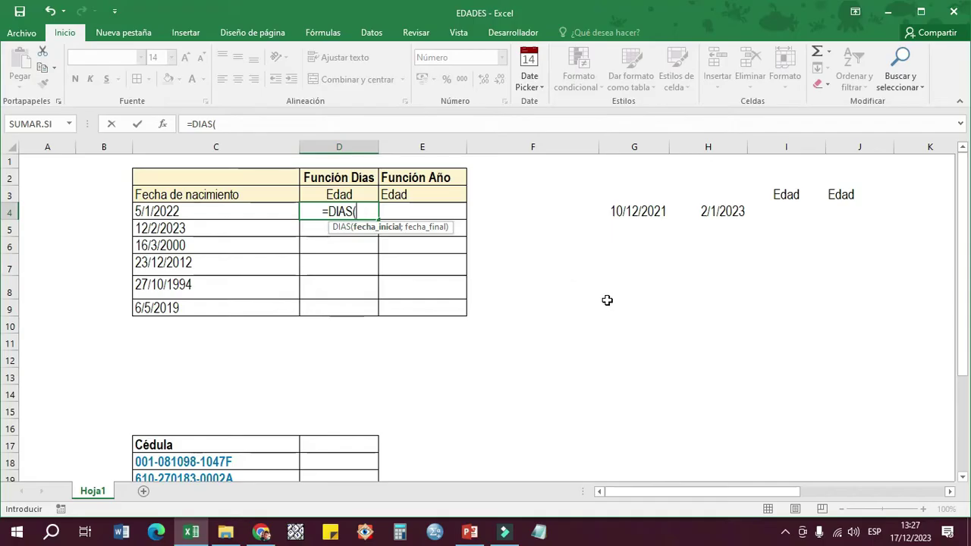
pyautogui.write('ah')
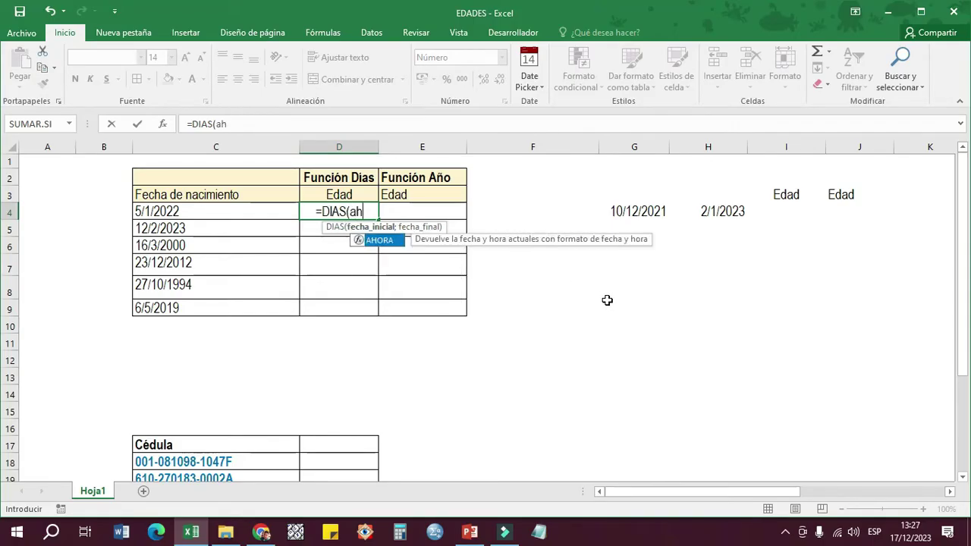
pyautogui.doubleClick(385, 240)
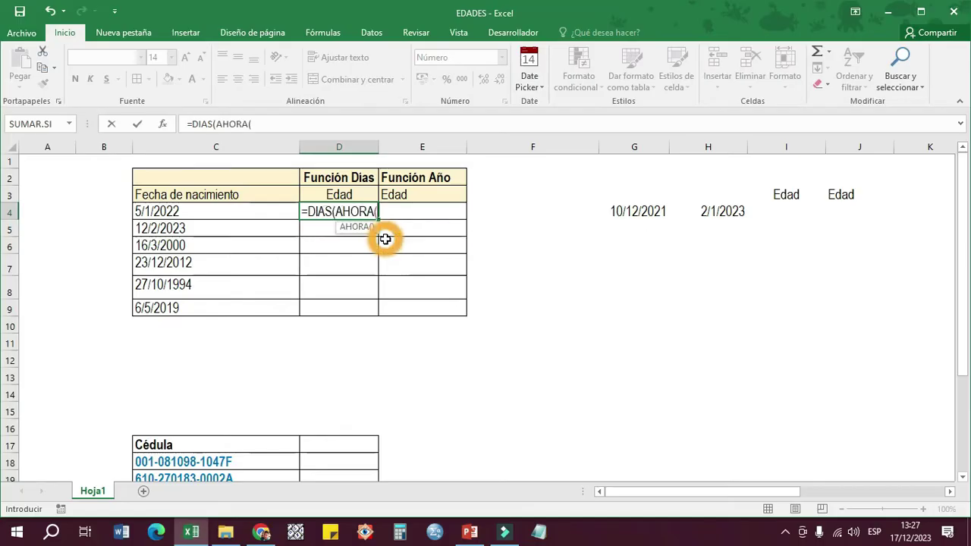
pyautogui.write(')')
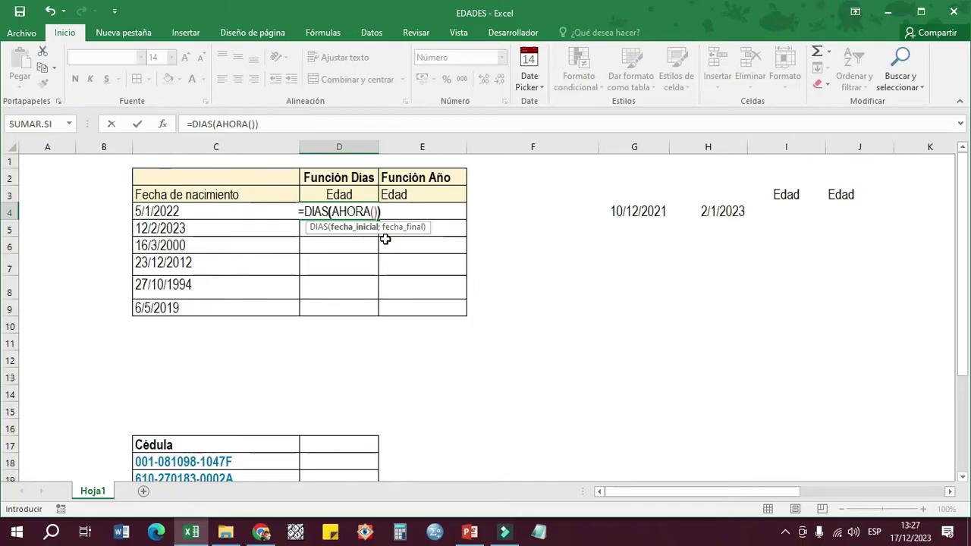
pyautogui.write(')')
pyautogui.press('BackSpace')
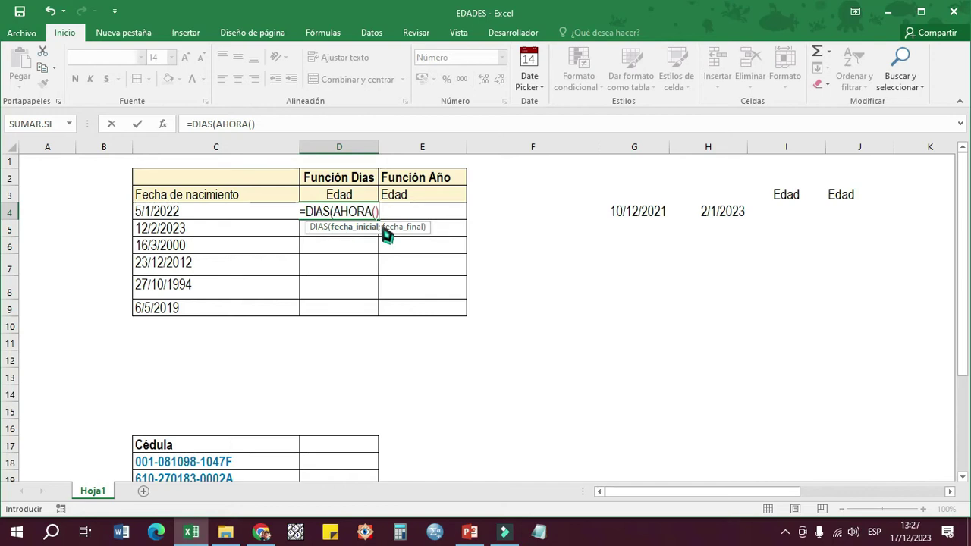
pyautogui.write(';')
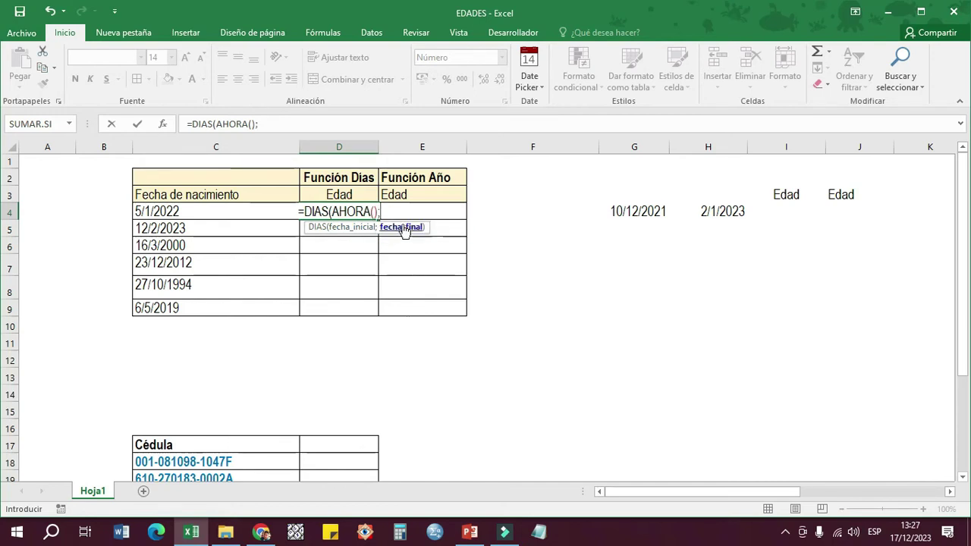
pyautogui.click(189, 211)
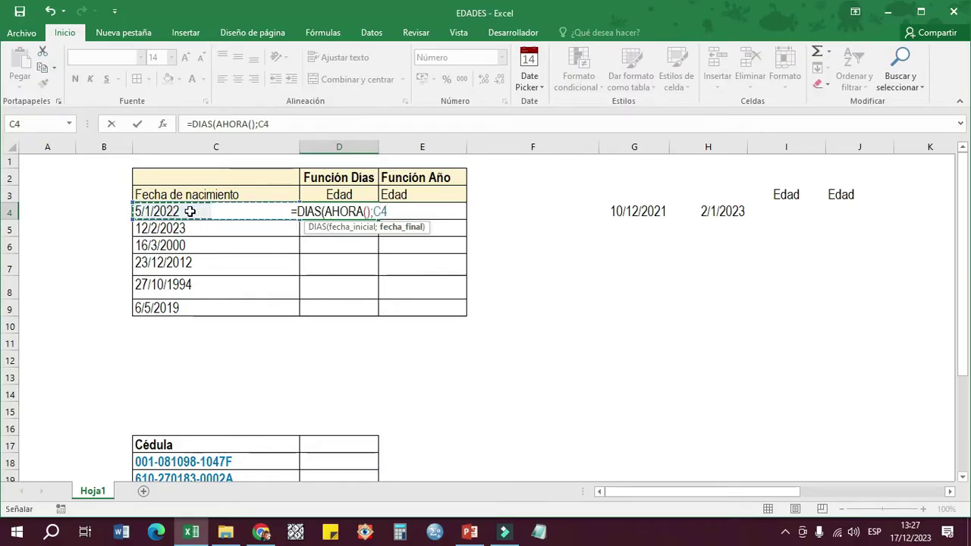
pyautogui.write(')')
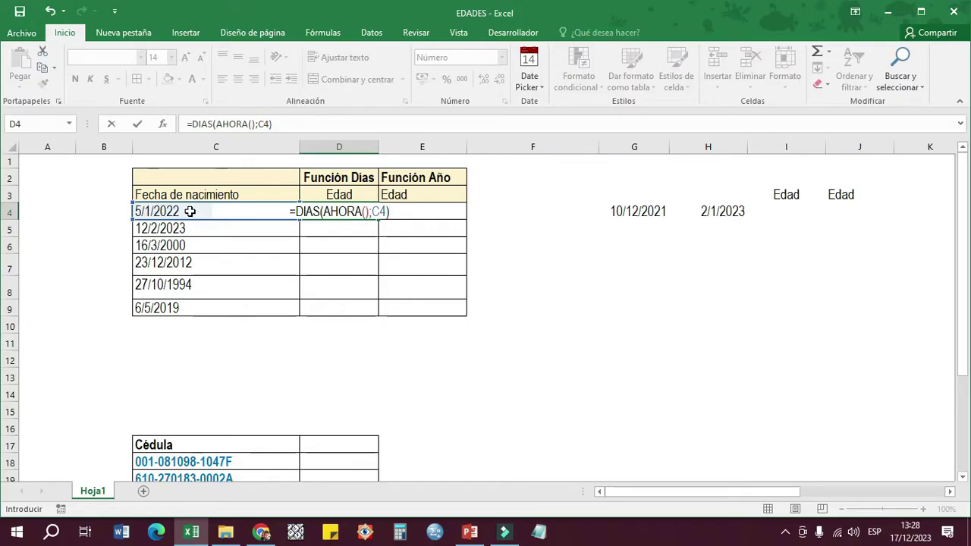
pyautogui.press('Return')
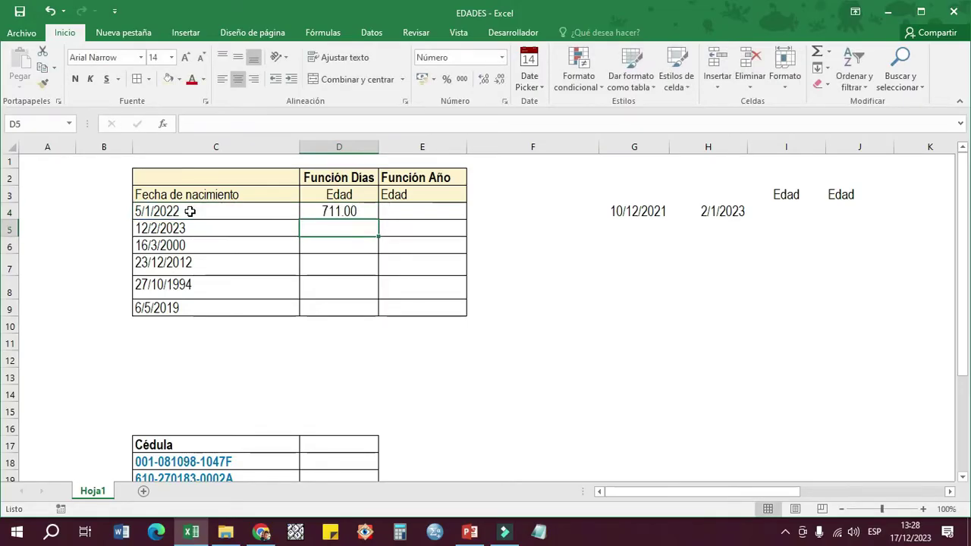
# Display the result in D4 without decimal places
pyautogui.click(346, 211)
pyautogui.click(499, 79)
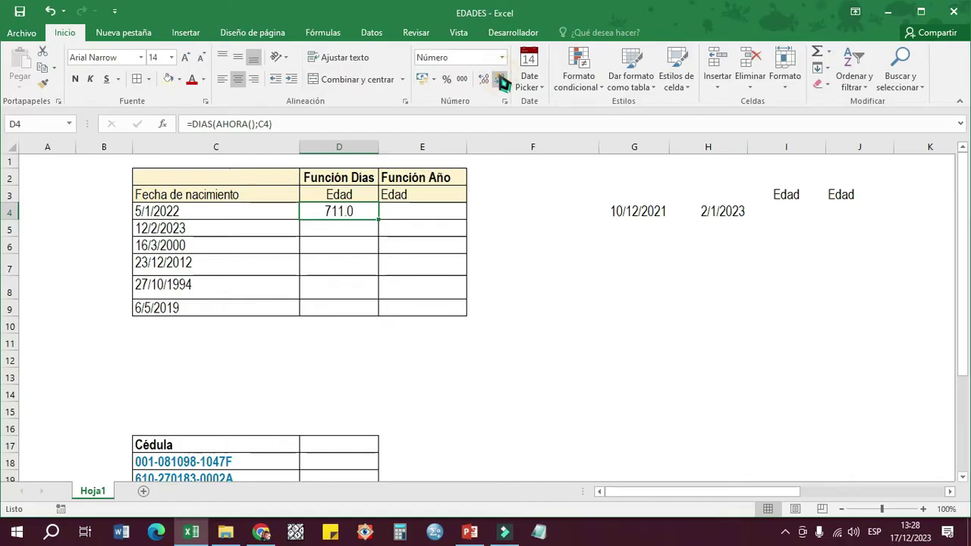
pyautogui.click(500, 79)
# Divide the DIAS formula in D4 by 365 to express the age in years
pyautogui.click(287, 126)
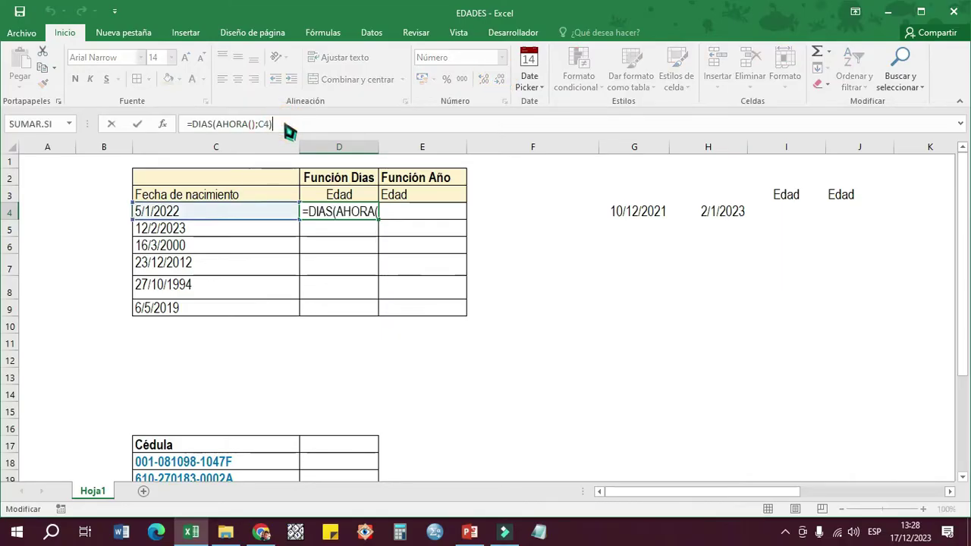
pyautogui.write('/')
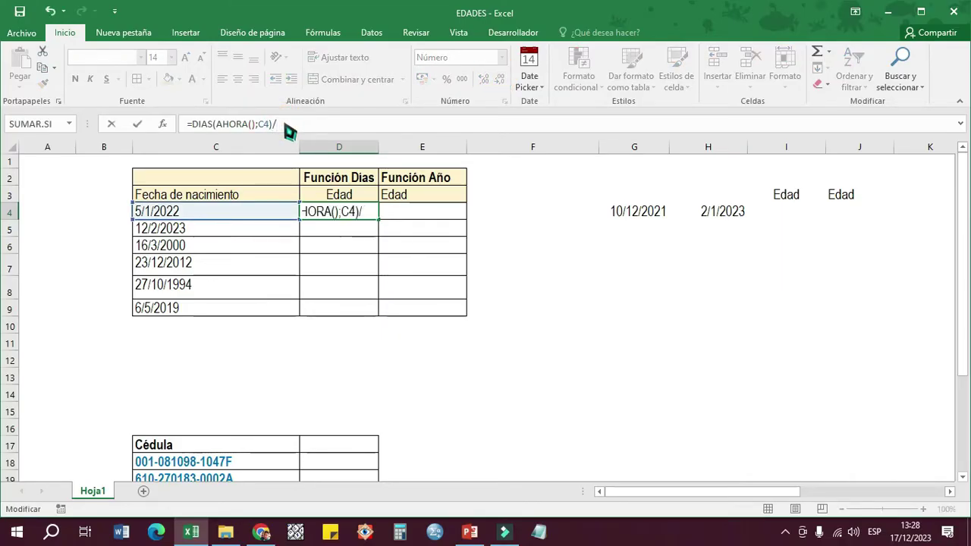
pyautogui.write('365')
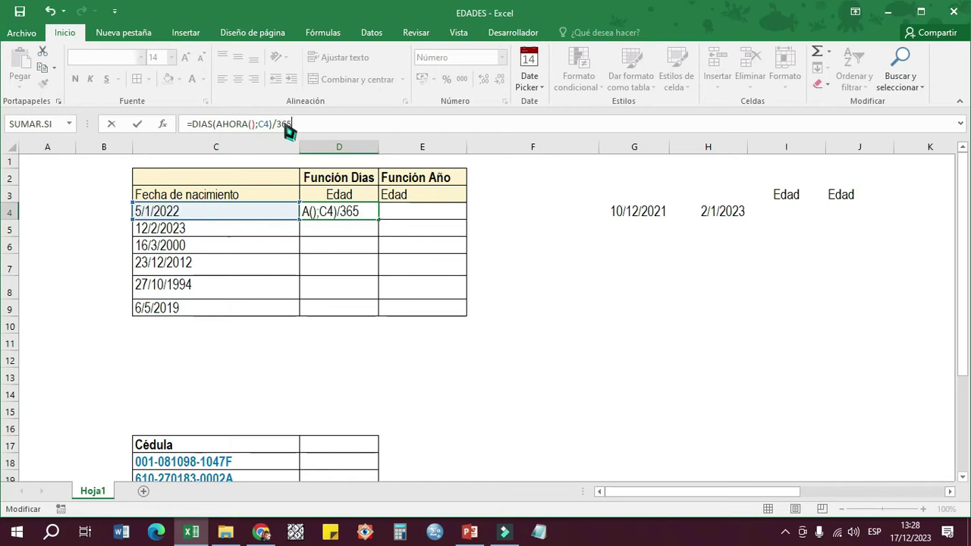
pyautogui.press('Return')
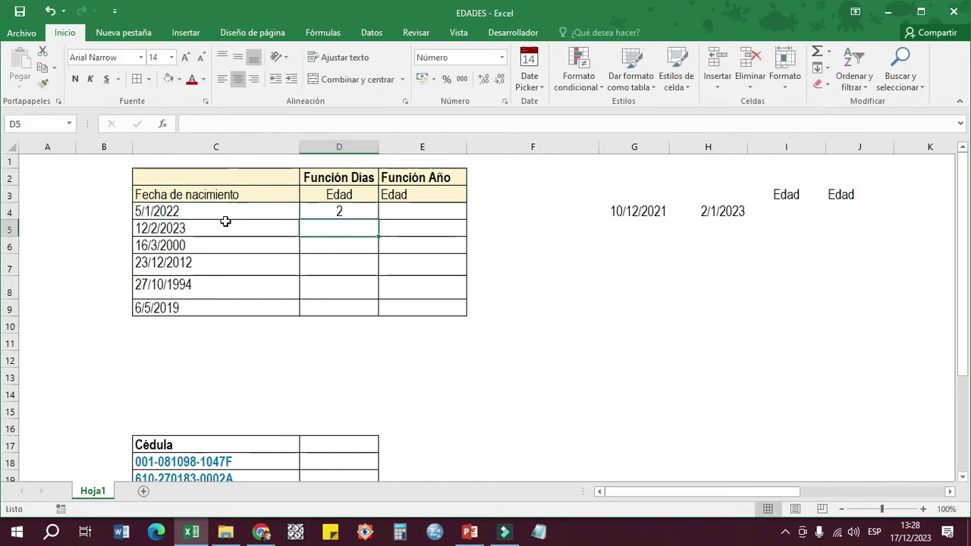
# Show the age in D4 with two decimals and fill its formula down through D9
pyautogui.click(197, 214)
pyautogui.click(321, 214)
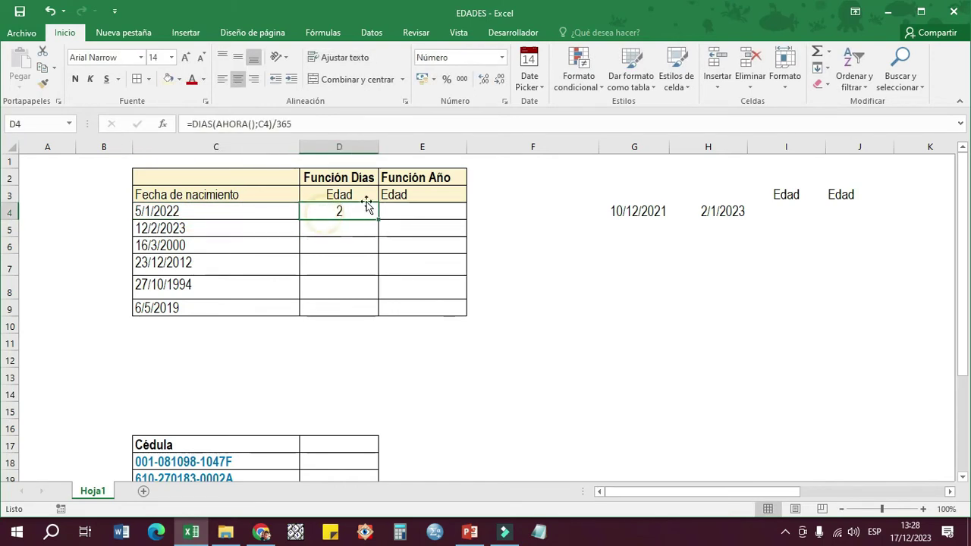
pyautogui.click(484, 82)
pyautogui.click(483, 82)
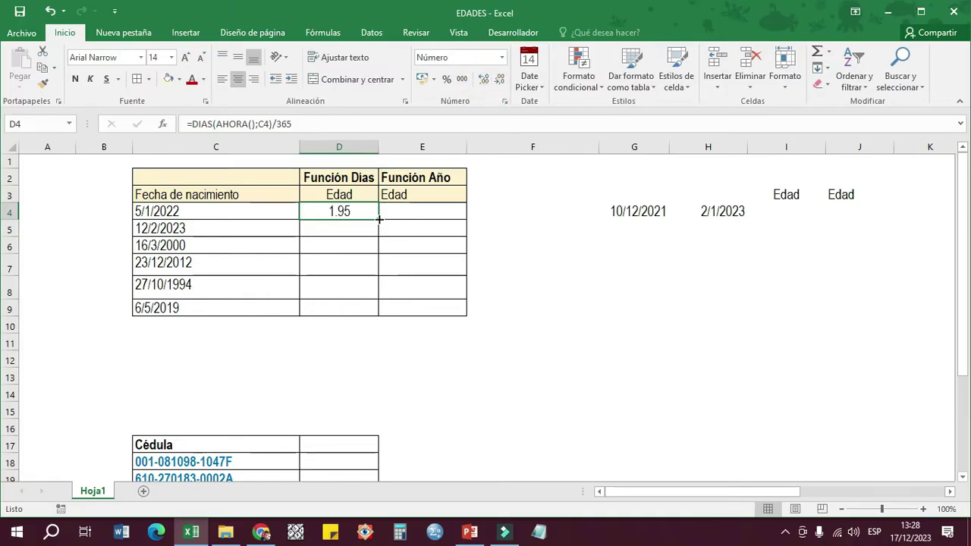
pyautogui.moveTo(379, 219); pyautogui.dragTo(372, 310)
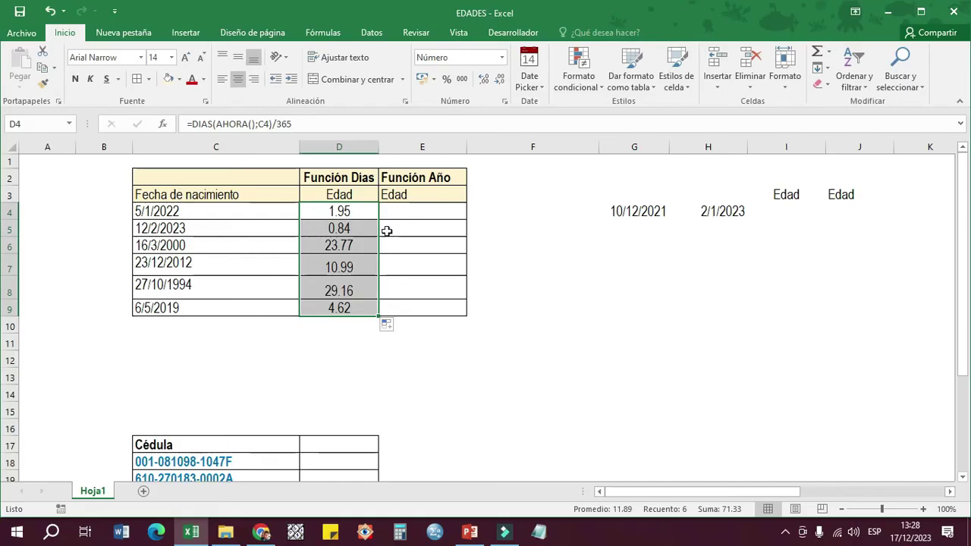
# Enter =D5*365/30 in G9 to convert the age in D5 to months
pyautogui.click(354, 229)
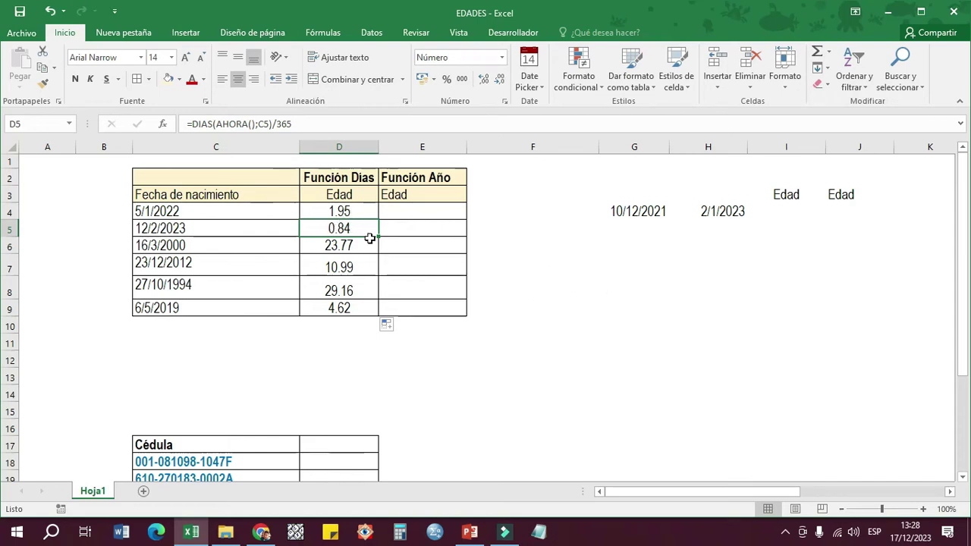
pyautogui.click(604, 303)
pyautogui.write('=')
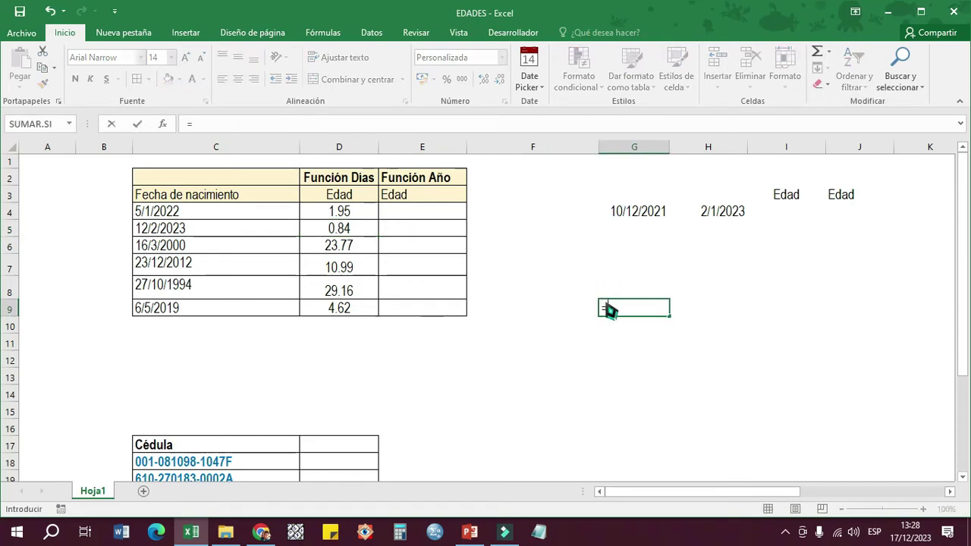
pyautogui.click(348, 228)
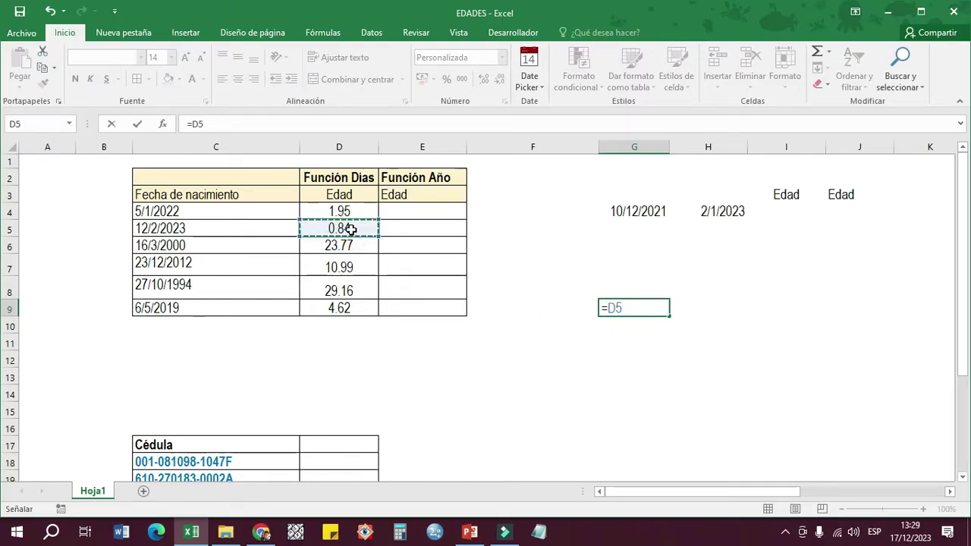
pyautogui.write('*365')
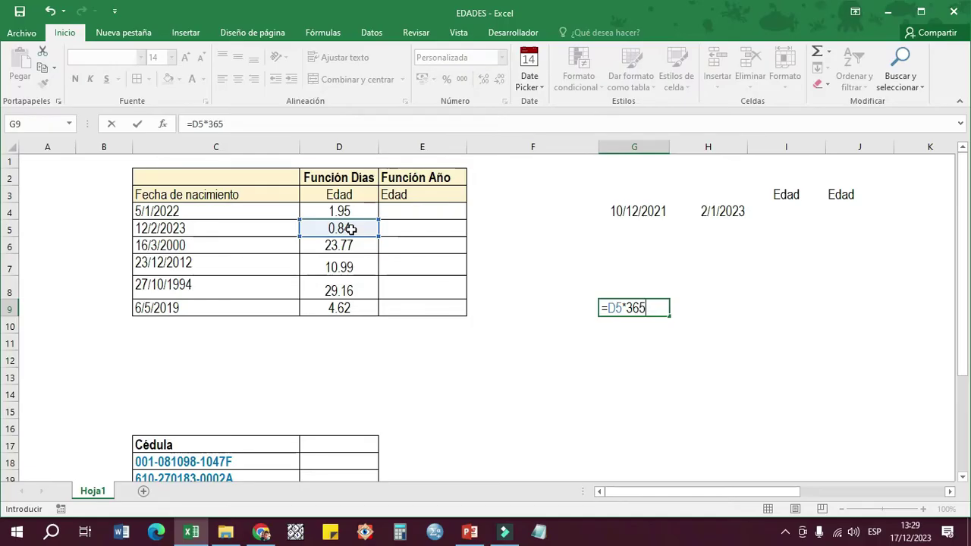
pyautogui.write('/30')
pyautogui.press('Return')
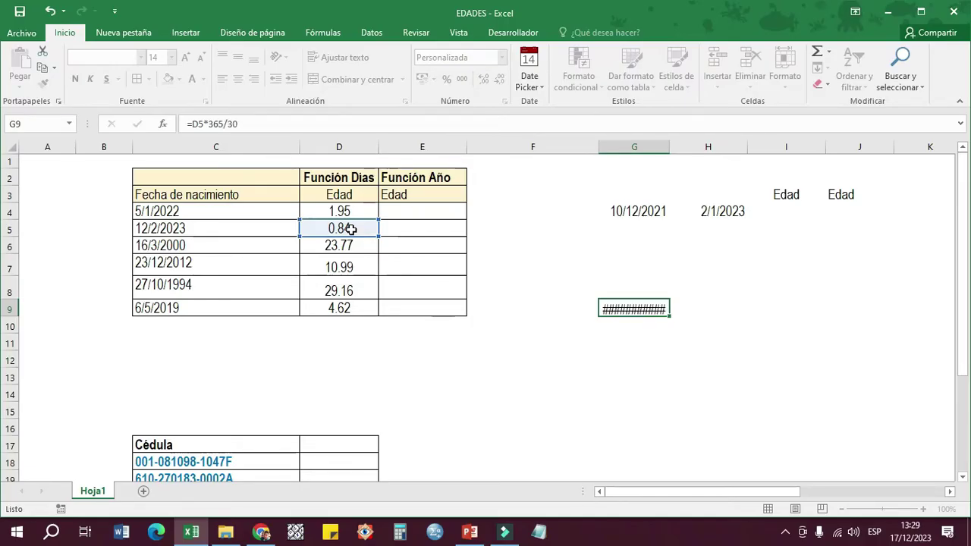
# Widen column G, then give G9 the Número format and centre its value
pyautogui.click(630, 305)
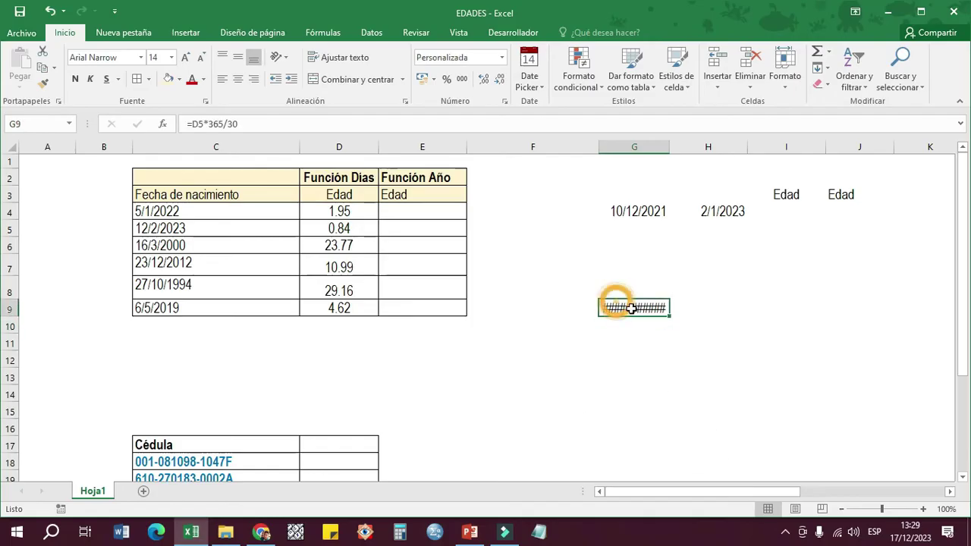
pyautogui.moveTo(671, 144); pyautogui.dragTo(695, 141)
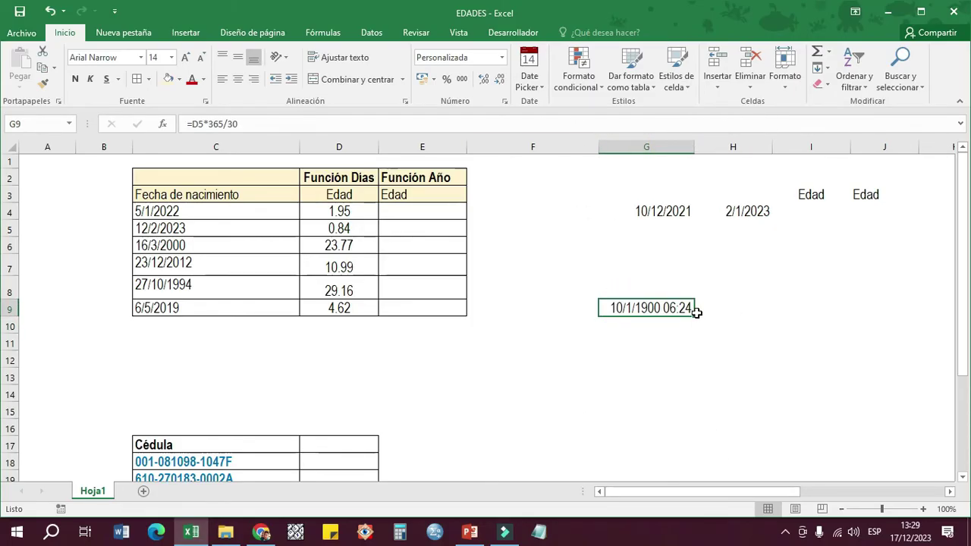
pyautogui.click(502, 58)
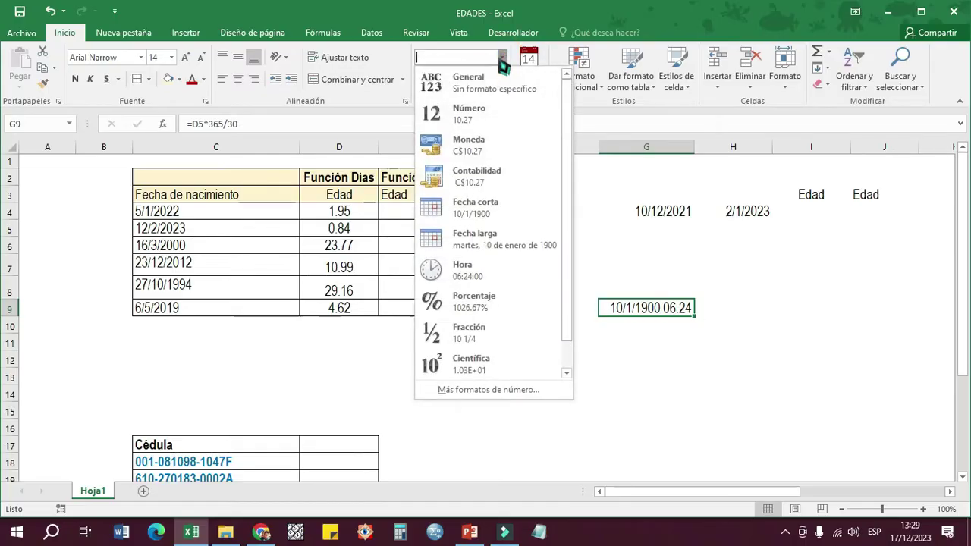
pyautogui.click(468, 112)
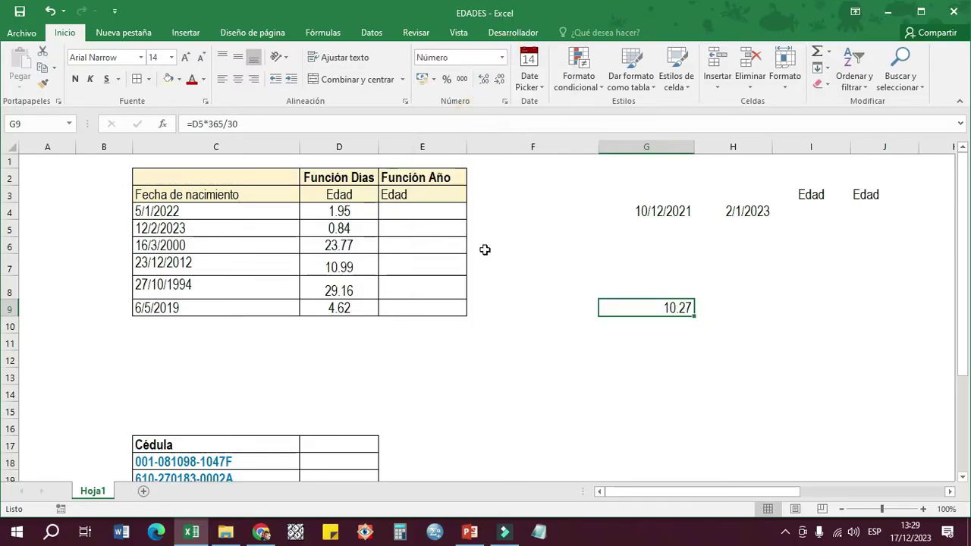
pyautogui.click(237, 79)
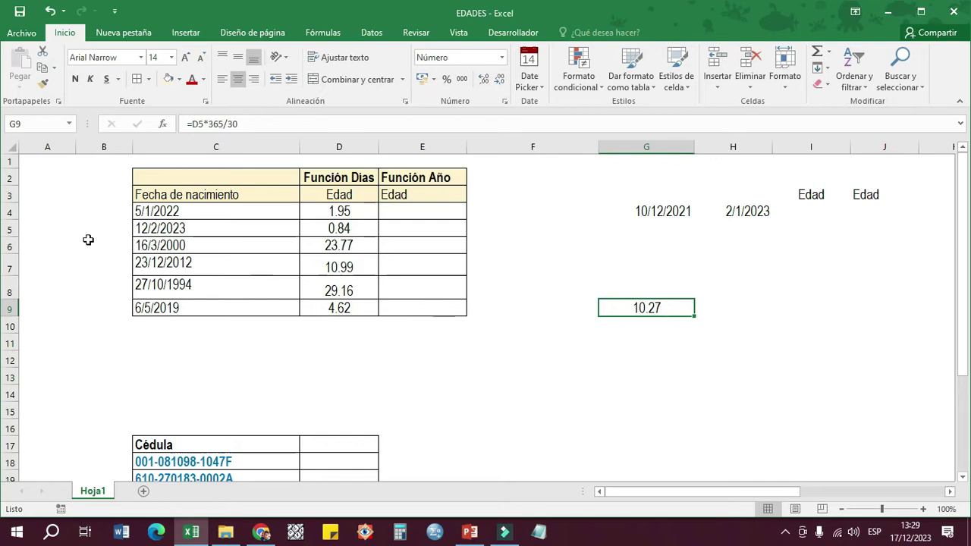
# Review the months formula in G9 against the birth date in C5 and the age in D5
pyautogui.click(349, 213)
pyautogui.click(250, 230)
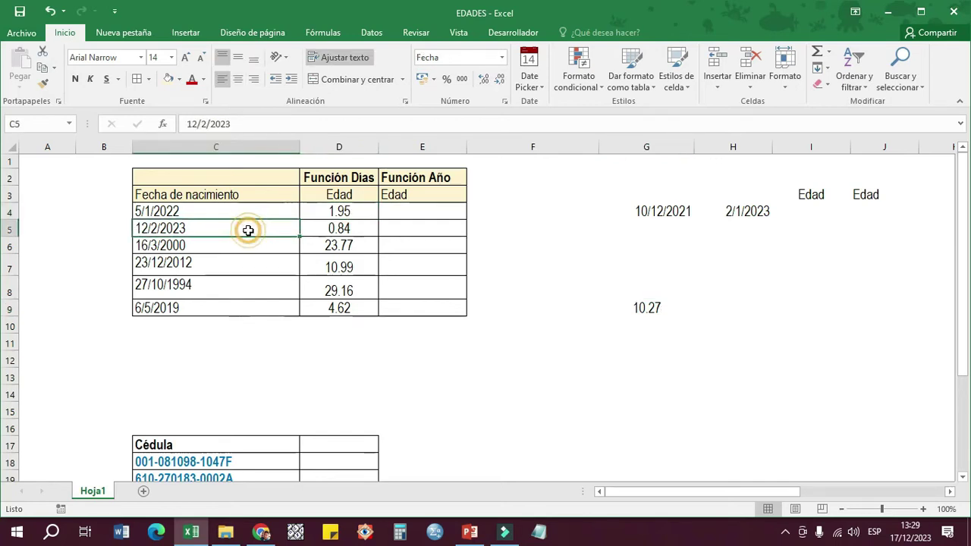
pyautogui.doubleClick(646, 311)
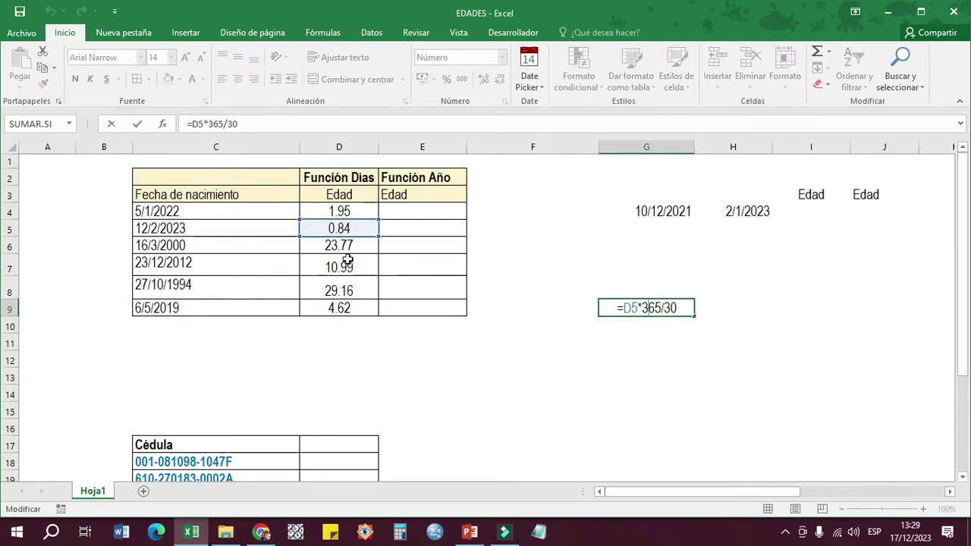
pyautogui.click(292, 228)
pyautogui.click(658, 309)
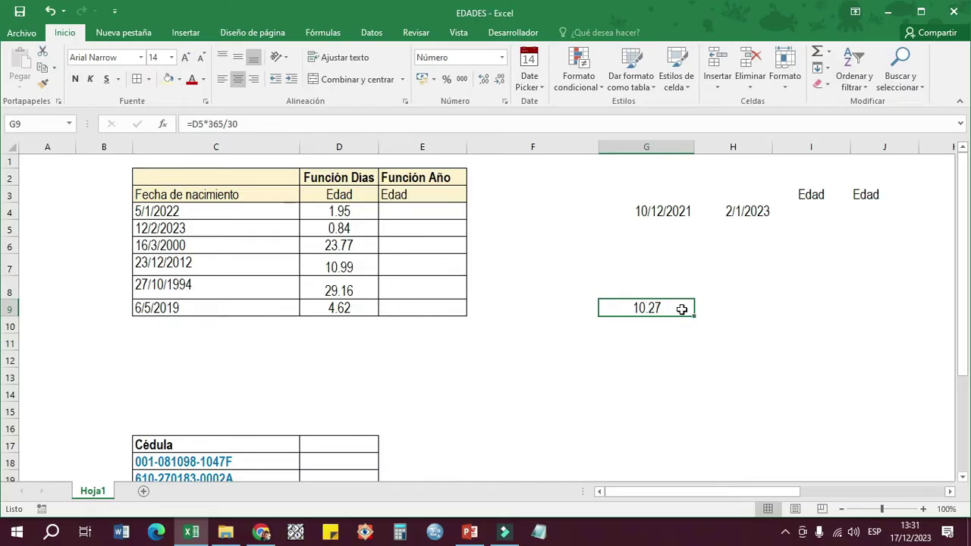
# Clear the months formula from G9 and return to the first age in D4
pyautogui.press('Delete')
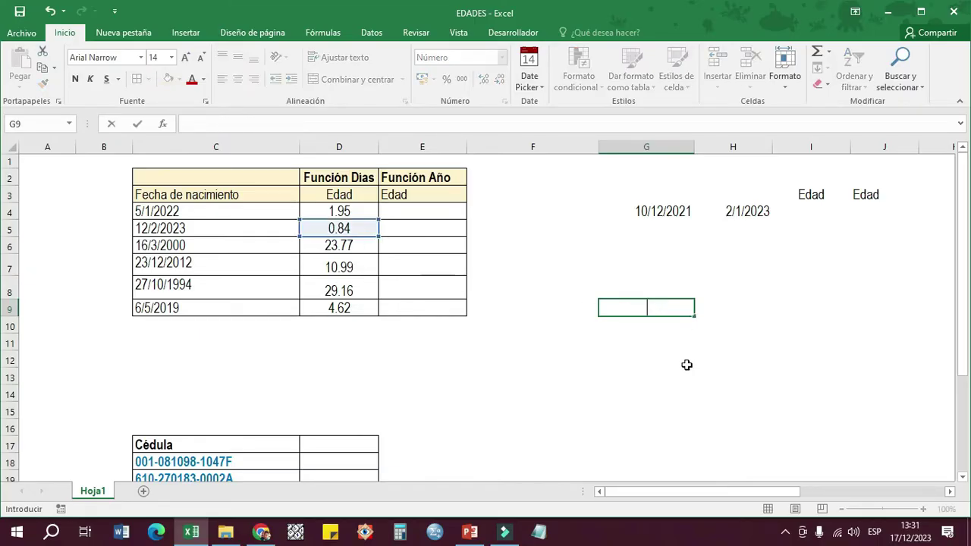
pyautogui.click(552, 249)
pyautogui.click(377, 214)
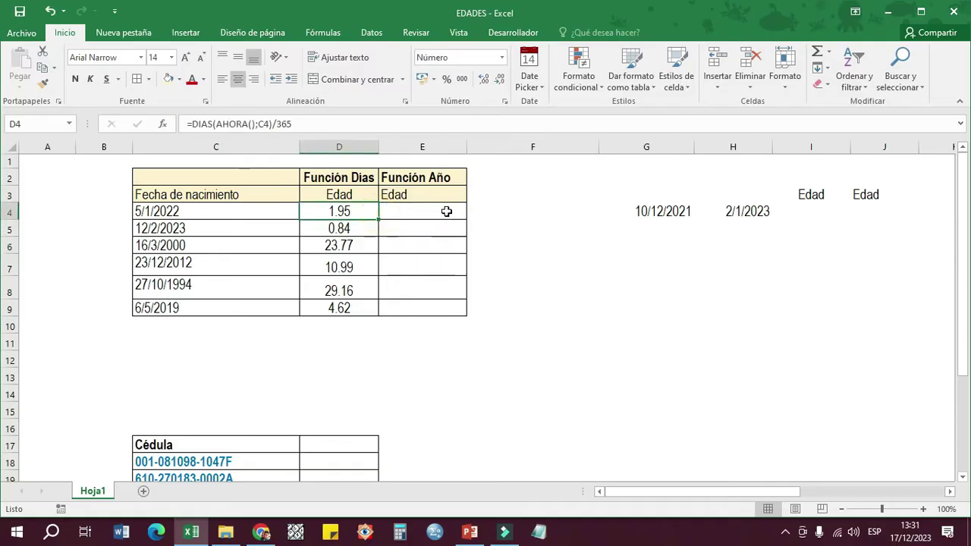
# Start the age formula in E4 under Función Año with the current year, =AÑO(AHORA()
pyautogui.click(432, 208)
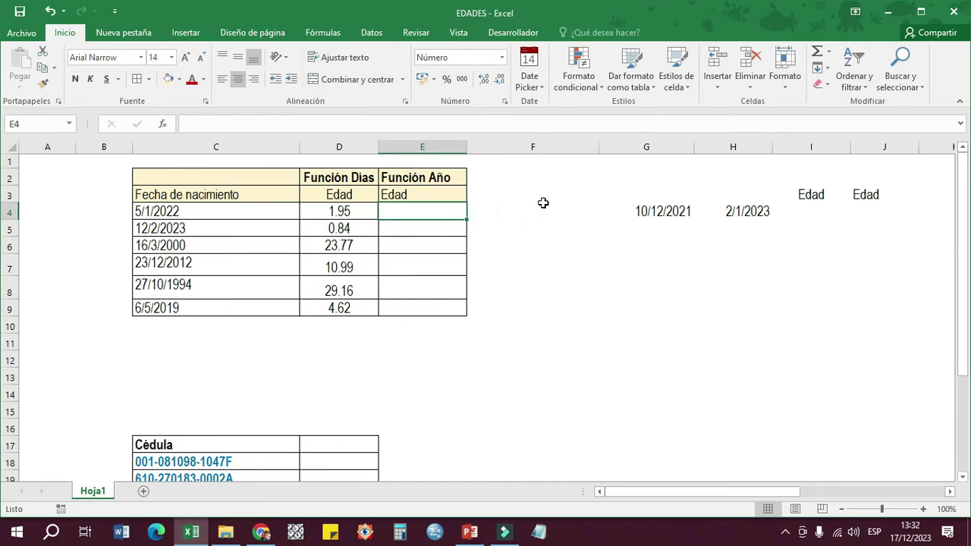
pyautogui.write('=')
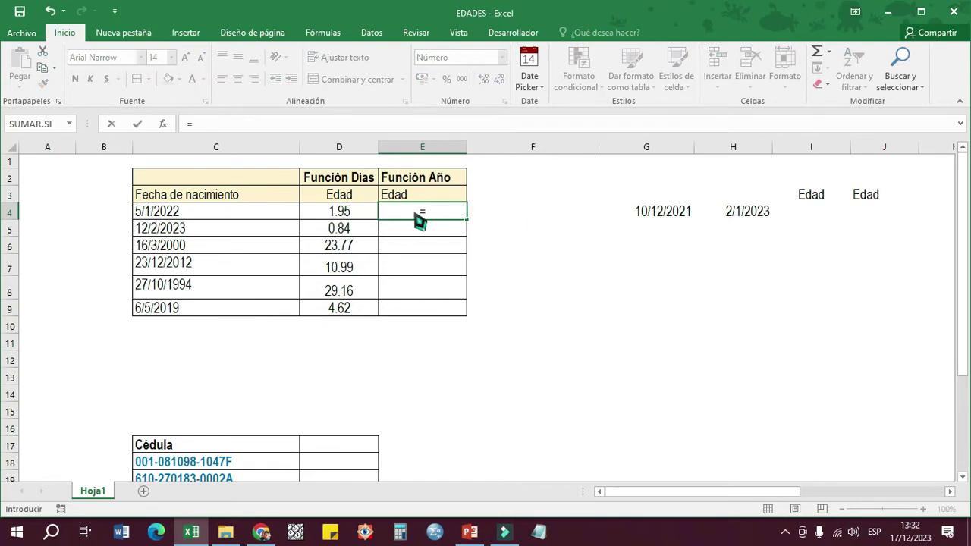
pyautogui.write('añ')
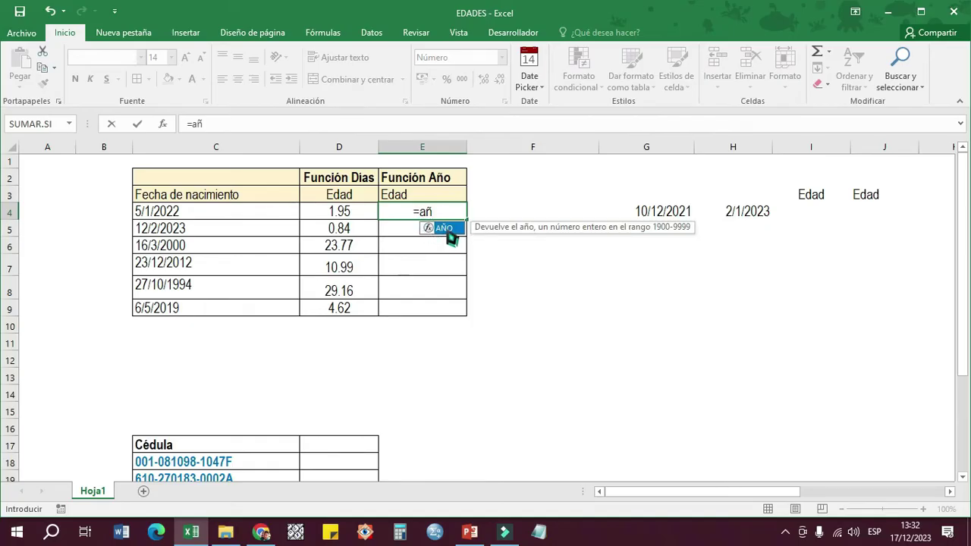
pyautogui.doubleClick(439, 228)
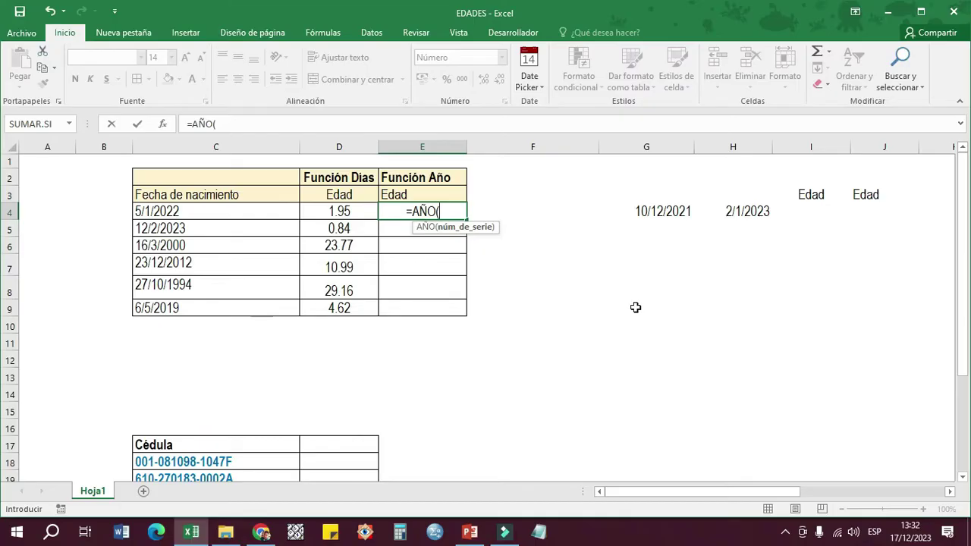
pyautogui.write('ahor')
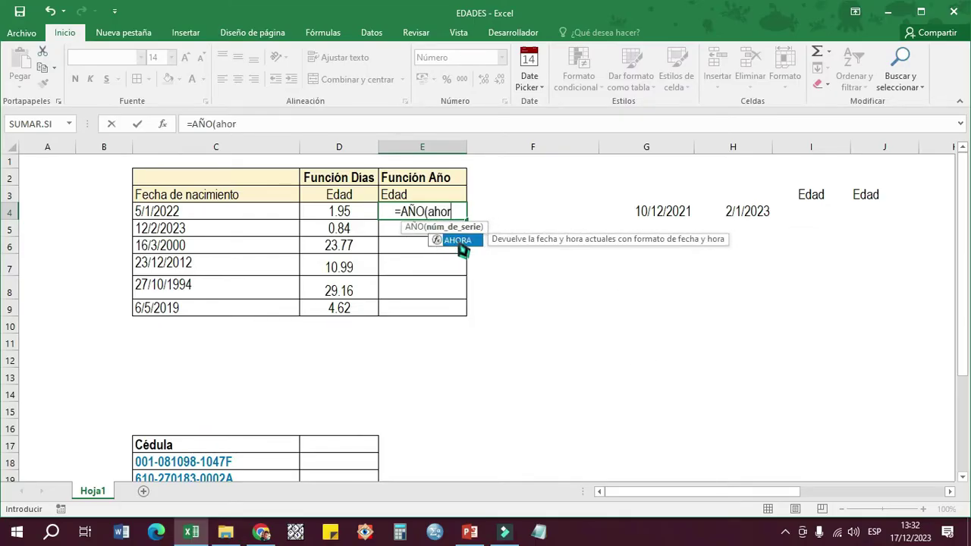
pyautogui.doubleClick(459, 242)
pyautogui.write(')')
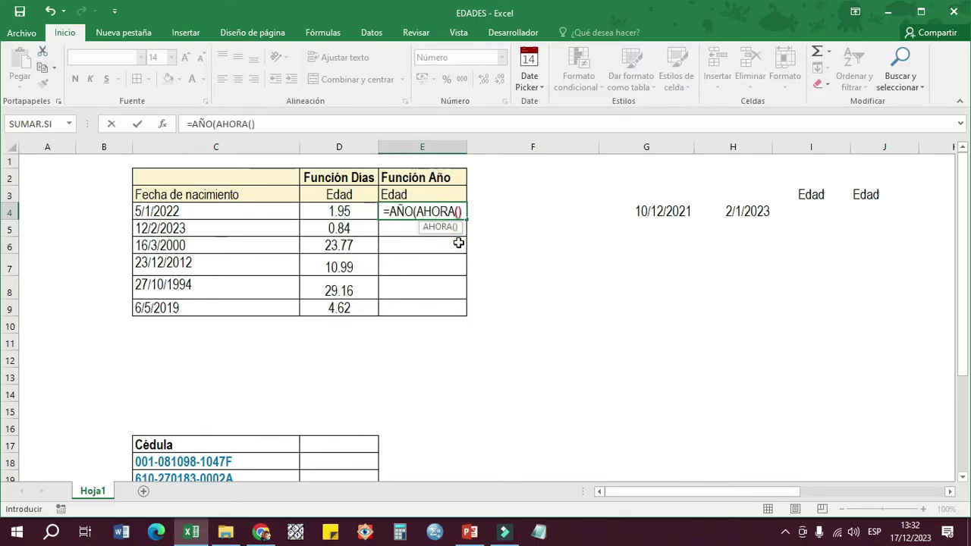
# Subtract the birth year taken from C4, completing the formula in E4 as =AÑO(AHORA())-AÑO(C4)
pyautogui.write('-a')
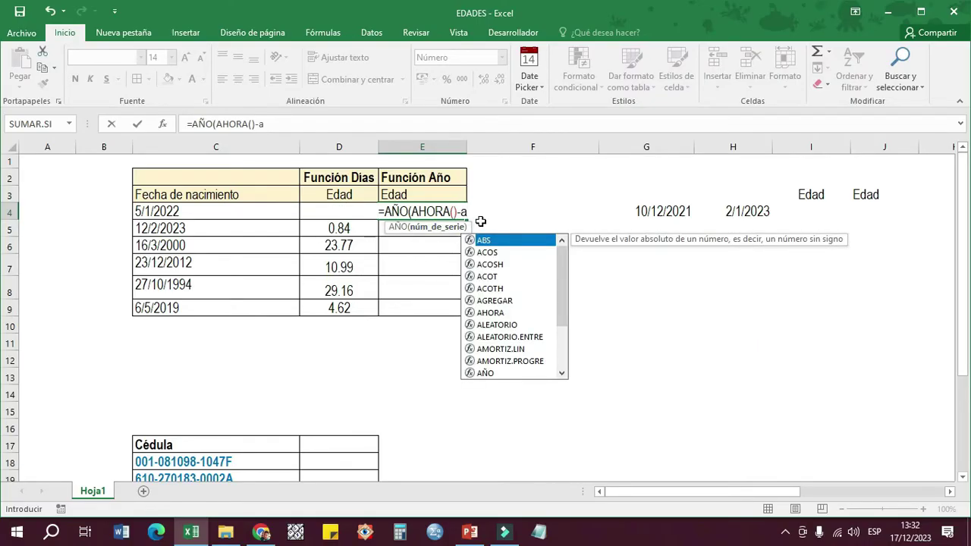
pyautogui.write('ño')
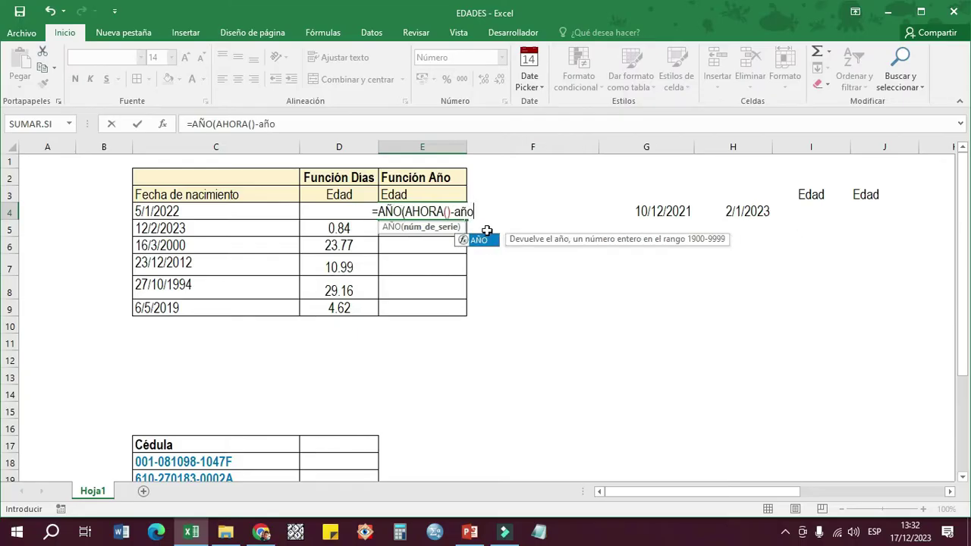
pyautogui.doubleClick(479, 241)
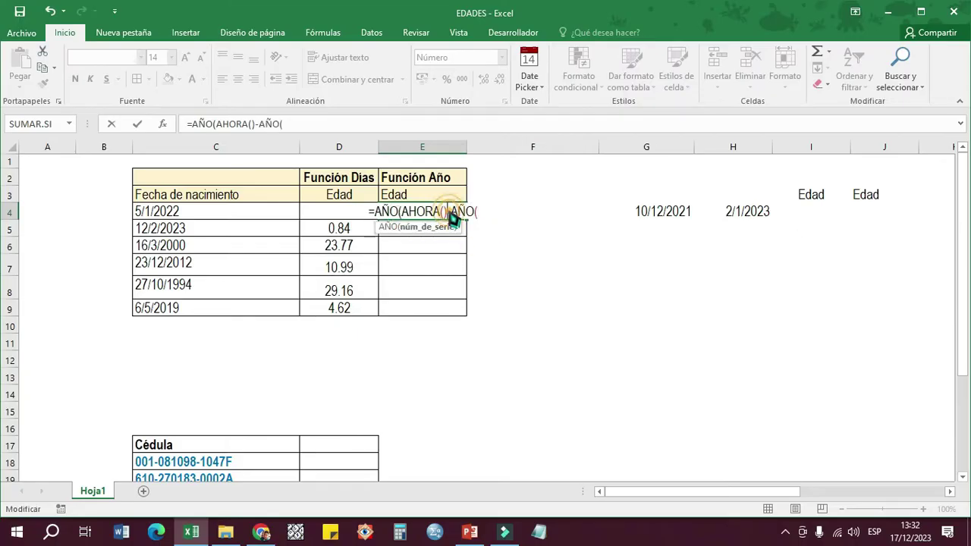
pyautogui.write(')')
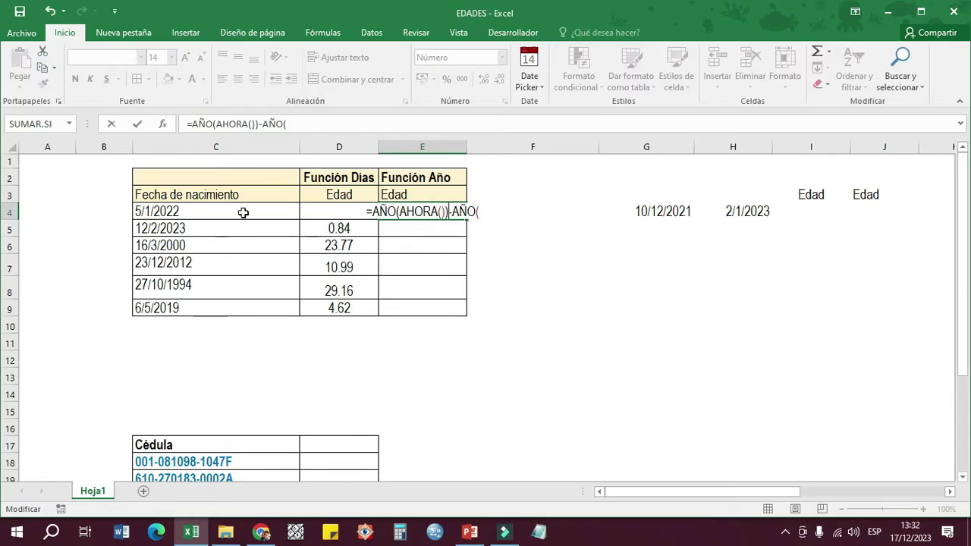
pyautogui.press('Return')
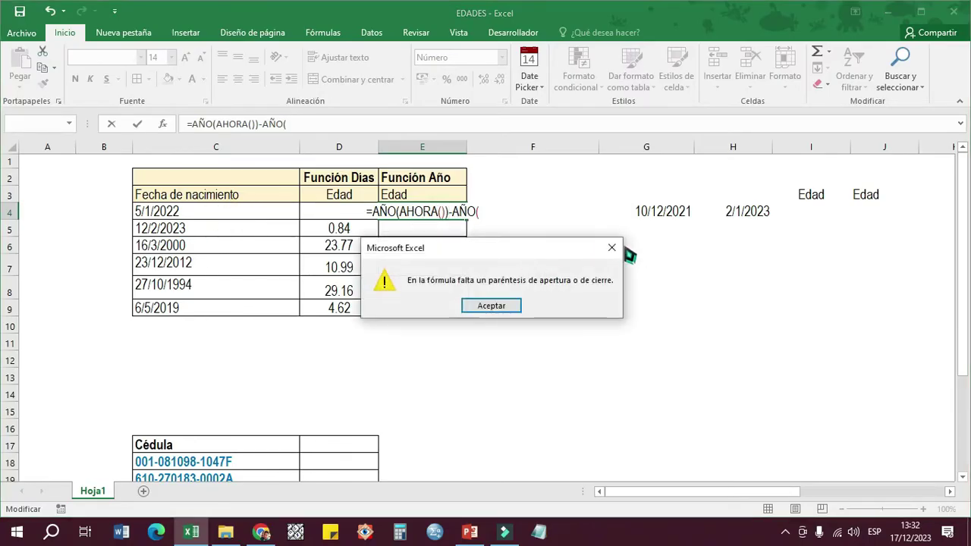
pyautogui.press('Return')
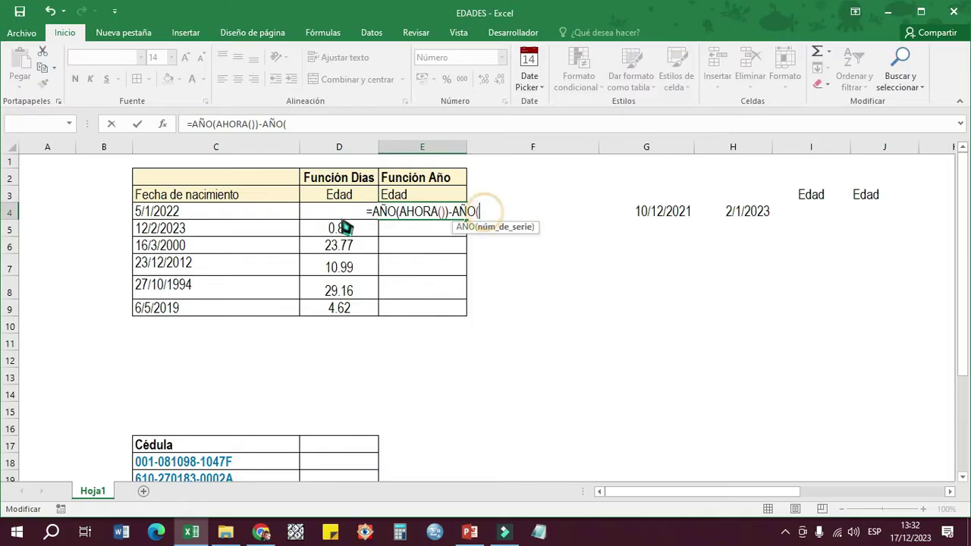
pyautogui.click(230, 207)
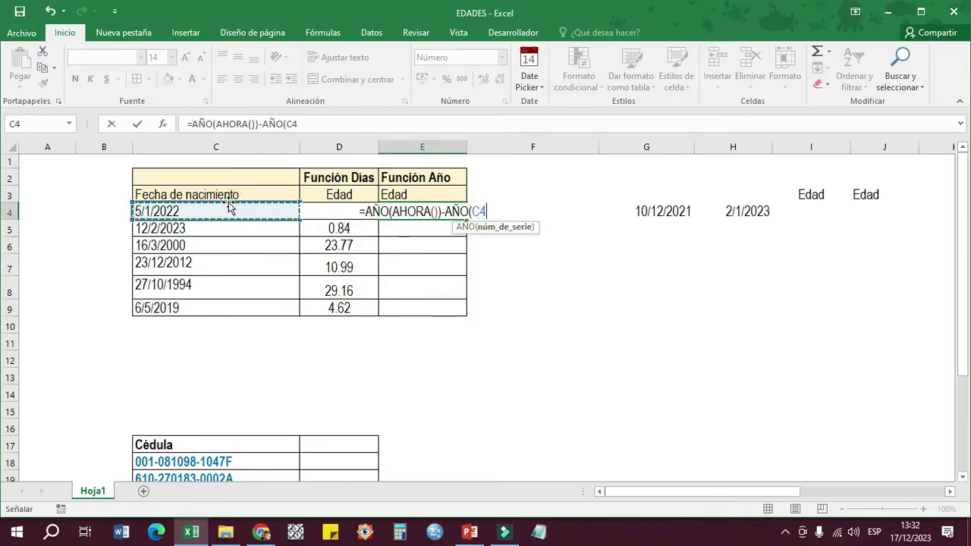
pyautogui.write(')')
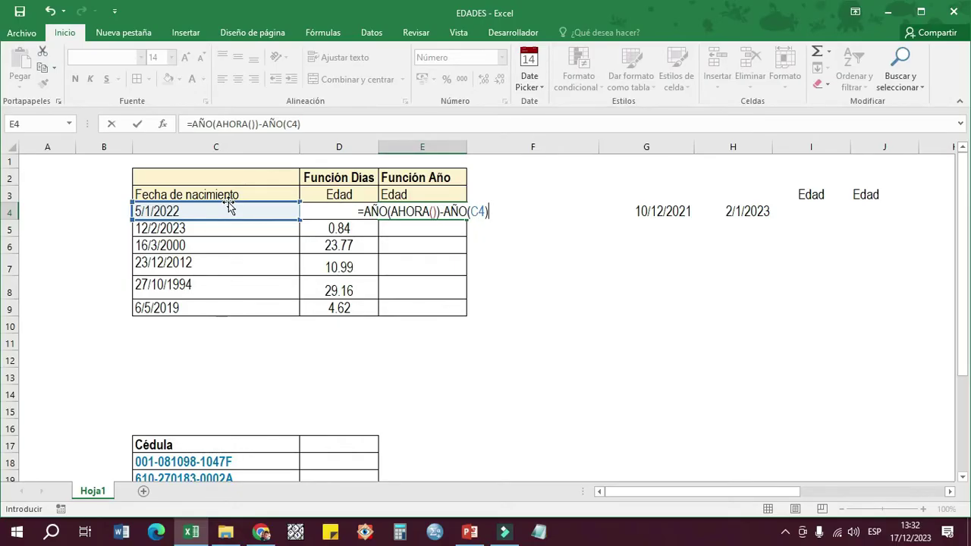
pyautogui.press('Return')
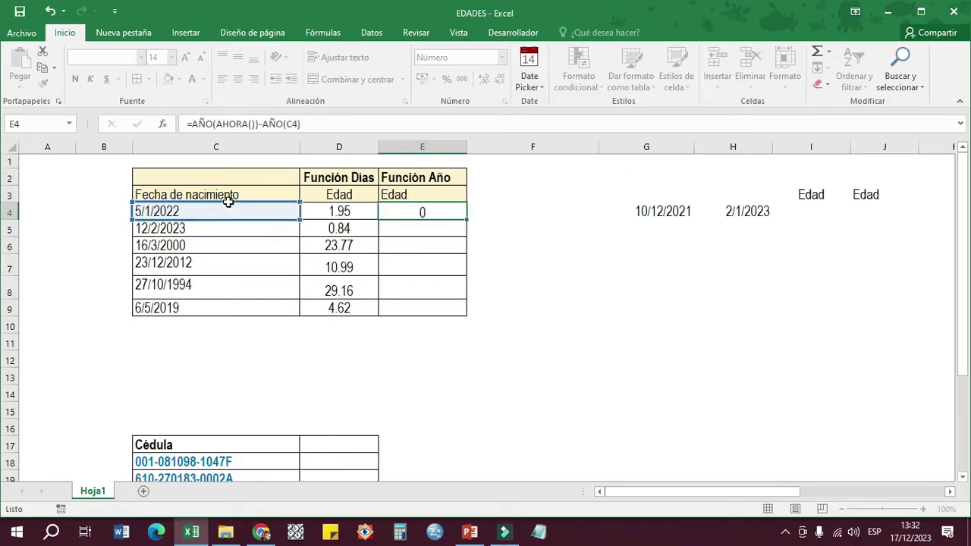
pyautogui.click(424, 211)
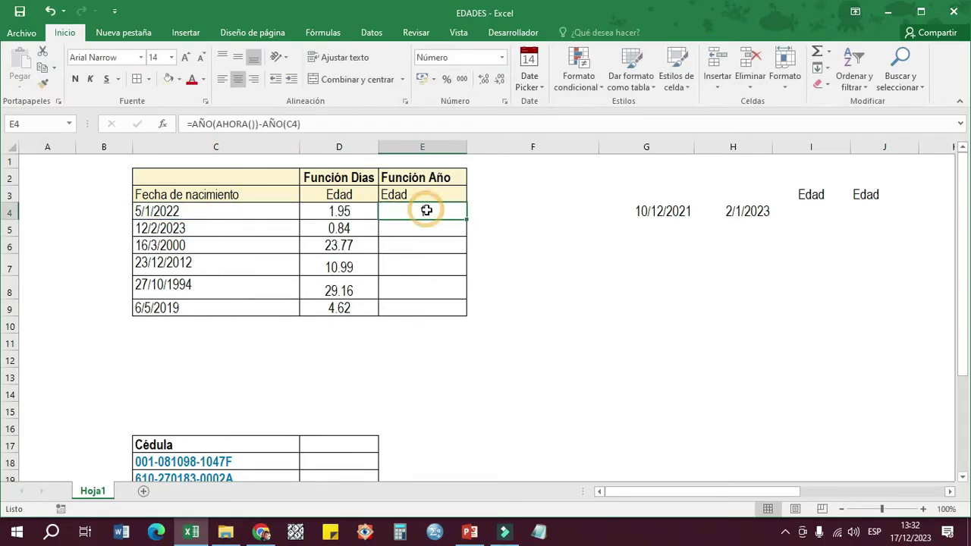
# Start a year subtraction in I4 from the date in H4, entering =AÑO(H4)-
pyautogui.click(803, 213)
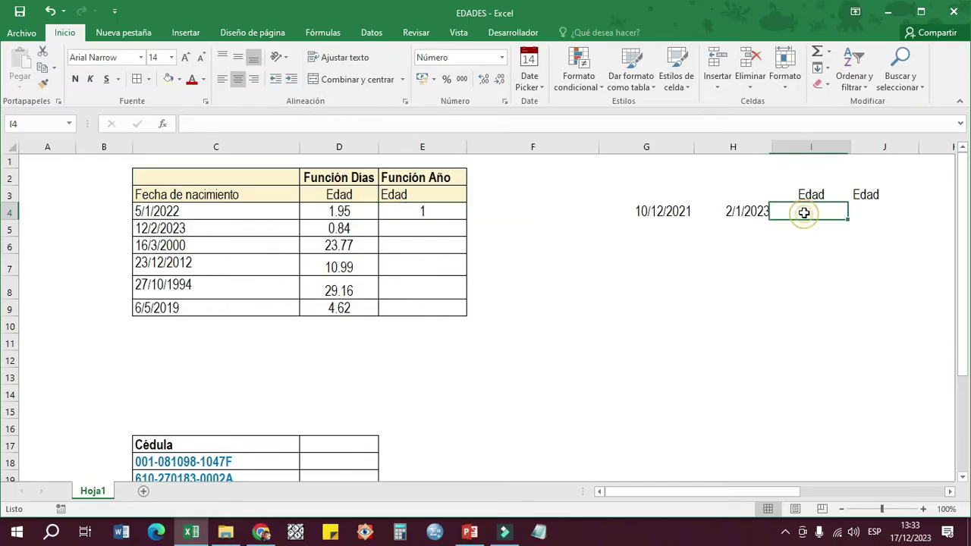
pyautogui.write('=')
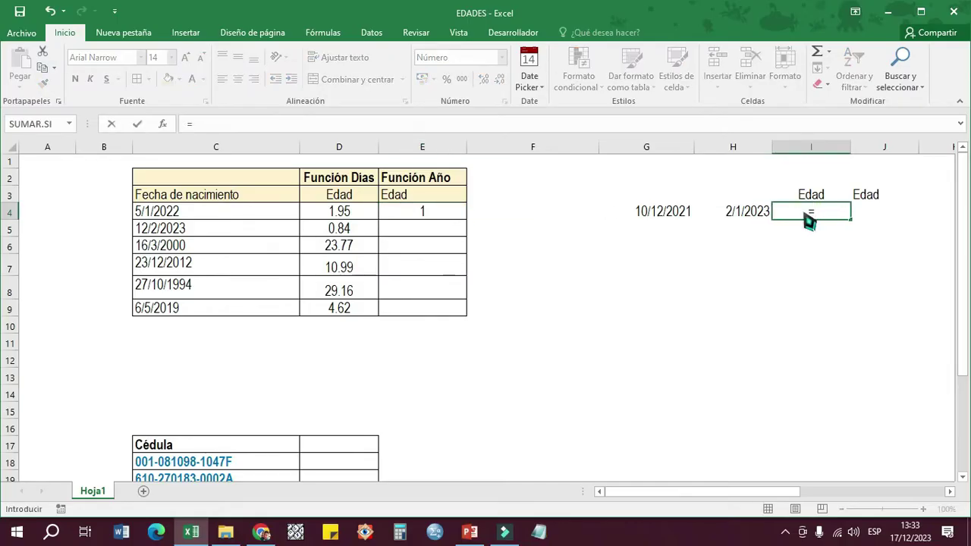
pyautogui.write('año')
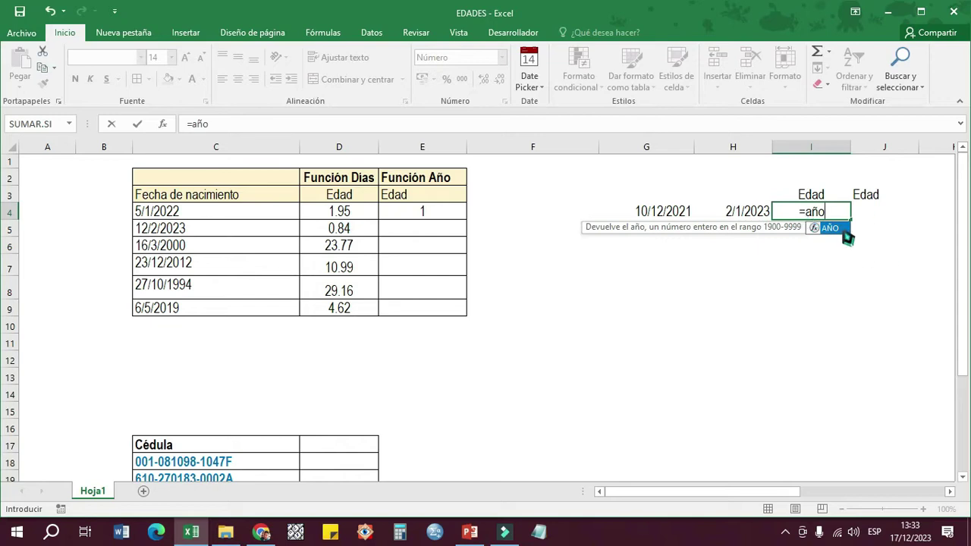
pyautogui.doubleClick(831, 228)
pyautogui.click(750, 214)
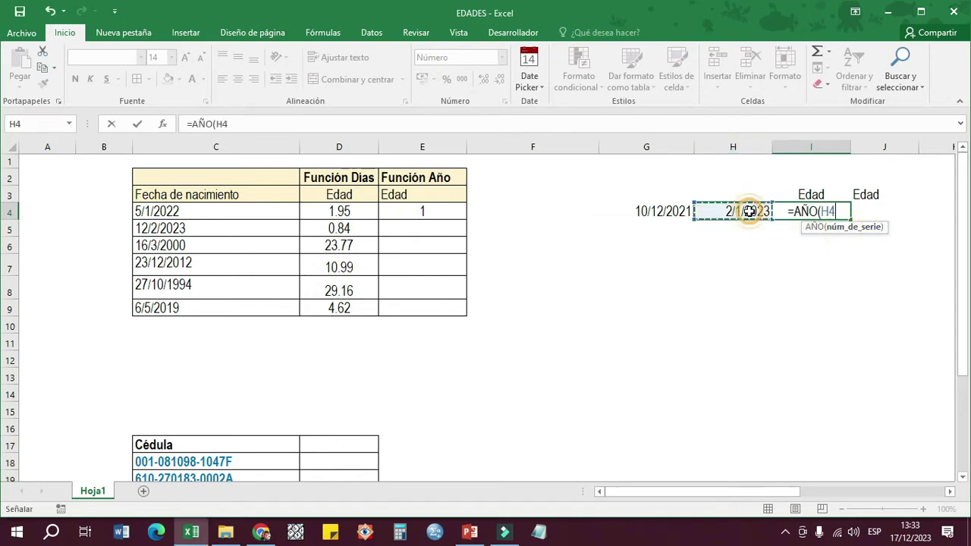
pyautogui.write(')')
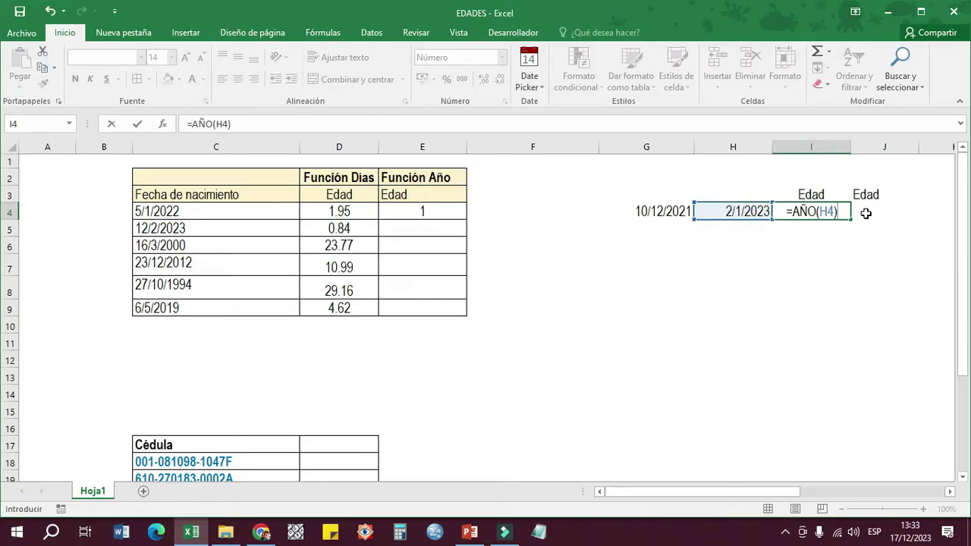
pyautogui.write('-')
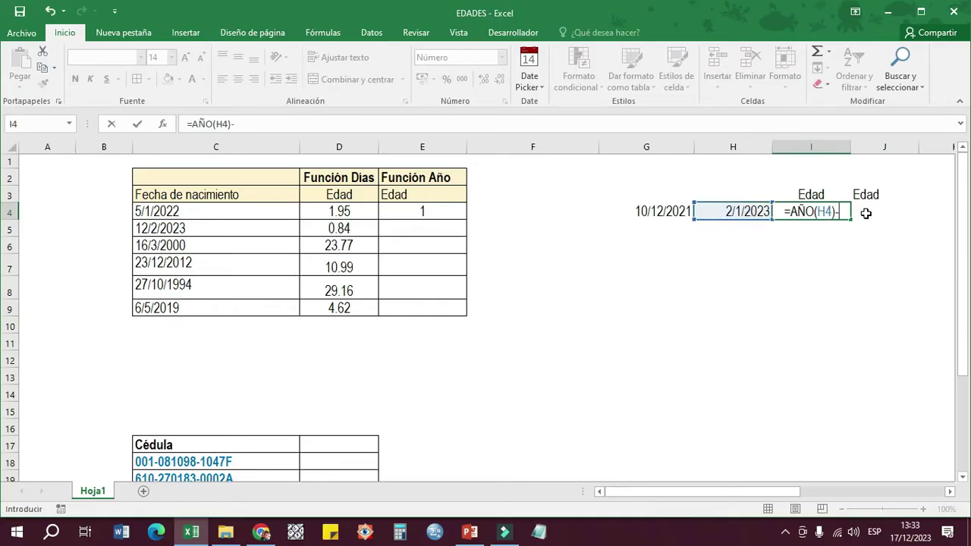
pyautogui.click(675, 214)
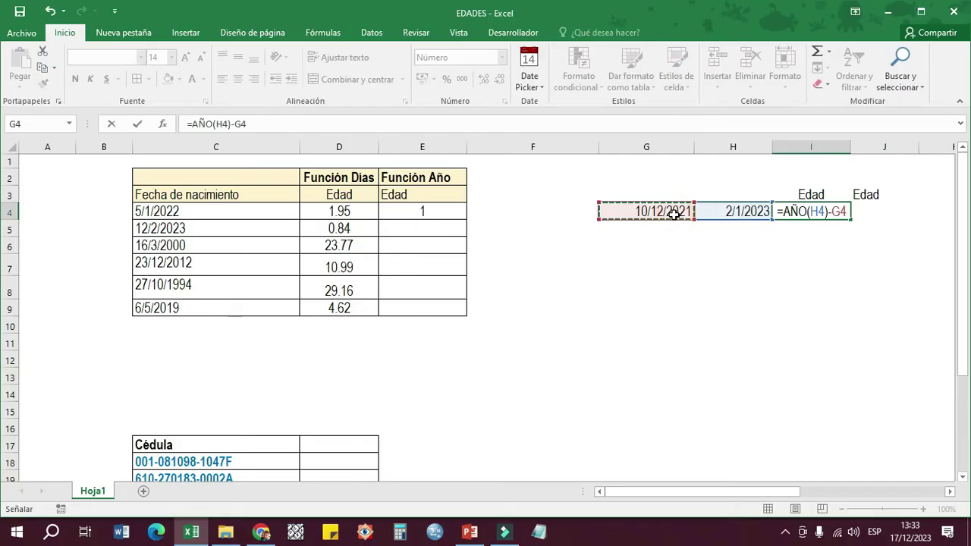
pyautogui.press('BackSpace')
pyautogui.press('BackSpace')
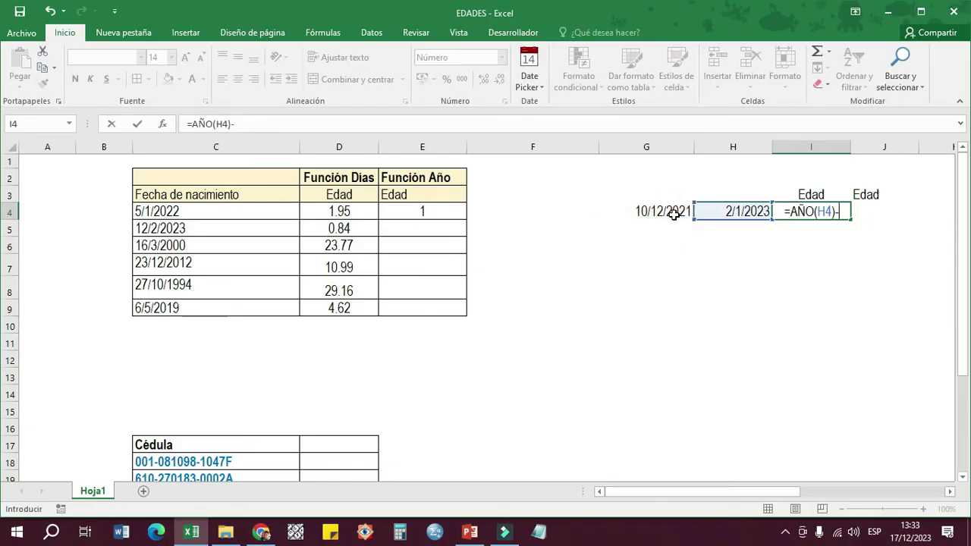
# Complete the formula in I4 as =AÑO(H4)-AÑO(G4), then check it against the date in G4
pyautogui.write('añ')
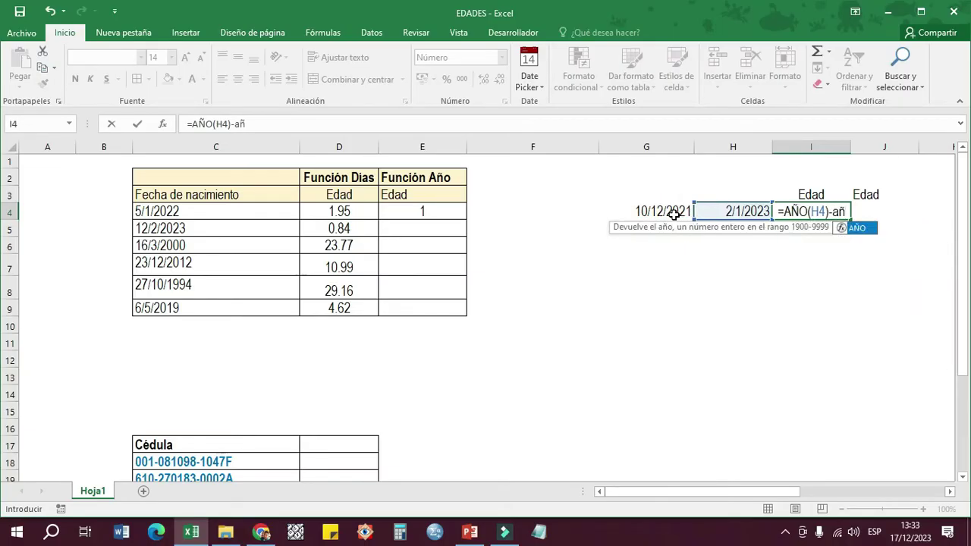
pyautogui.doubleClick(858, 229)
pyautogui.click(672, 211)
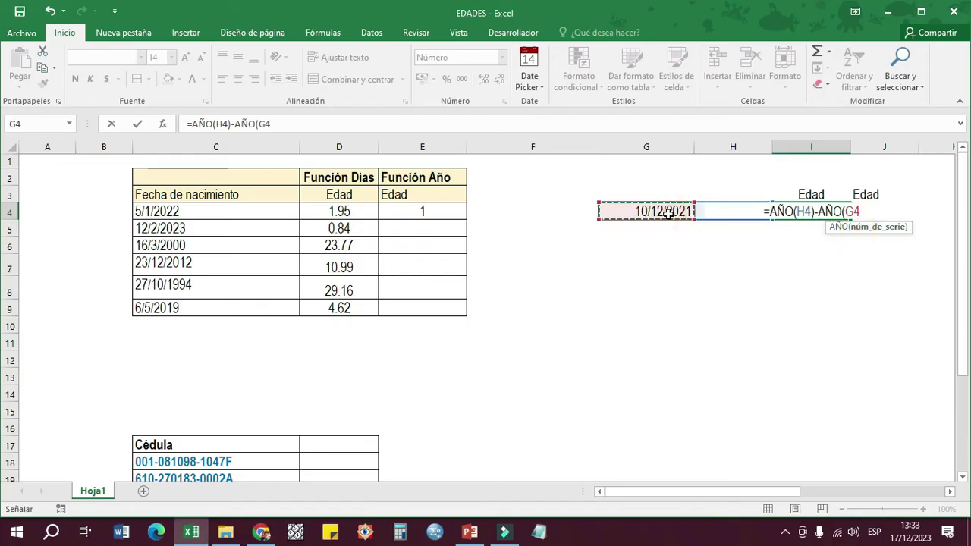
pyautogui.press('Return')
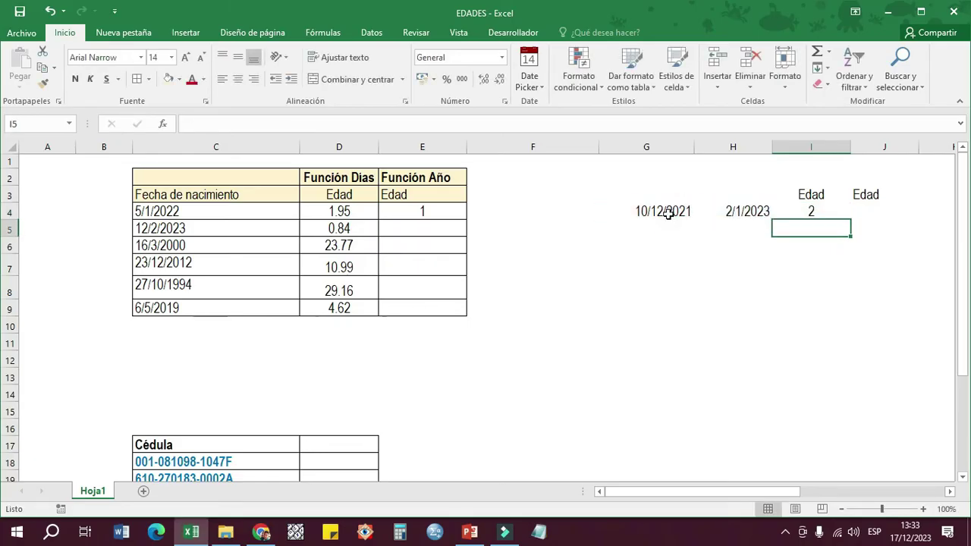
pyautogui.click(834, 213)
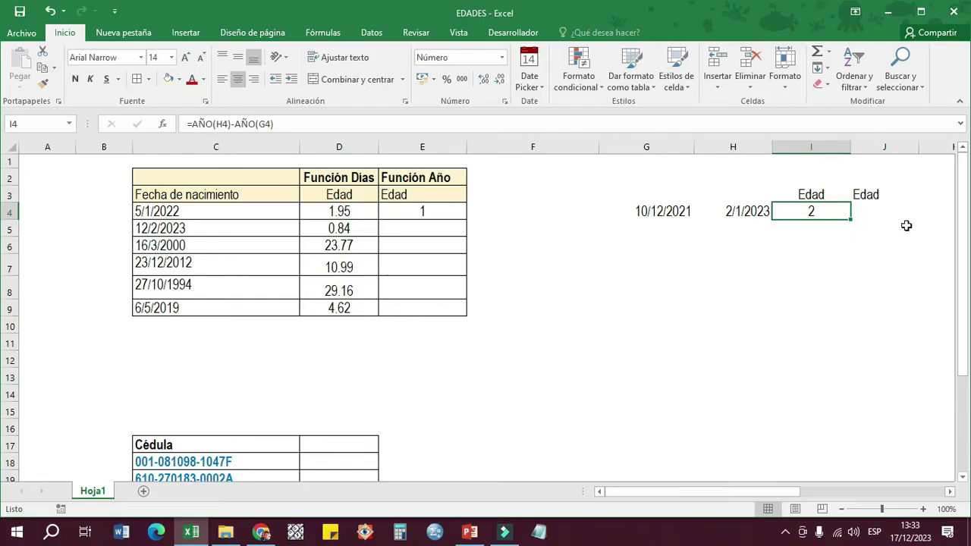
pyautogui.click(646, 215)
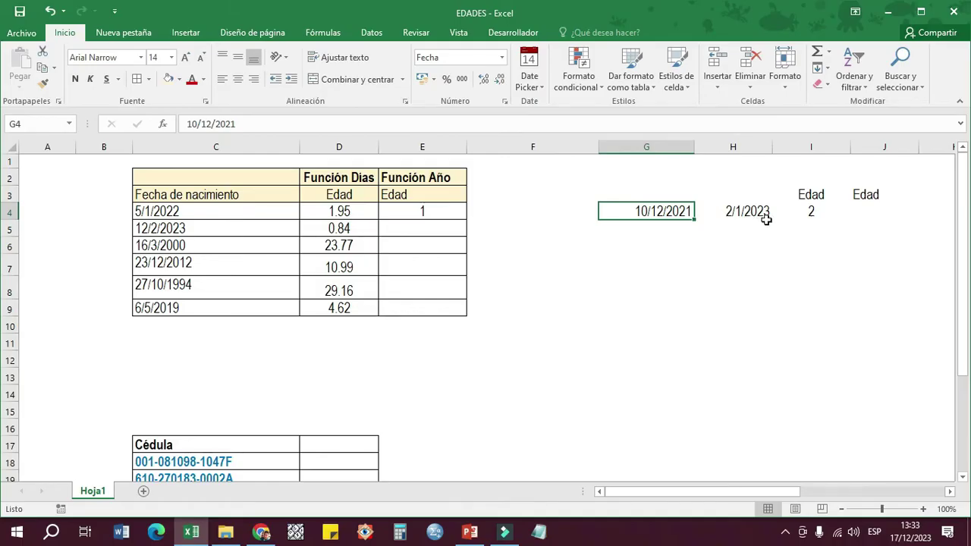
# Extract the year of the G4 date into G5 with the formula =AÑO(G4)
pyautogui.click(678, 228)
pyautogui.write('=')
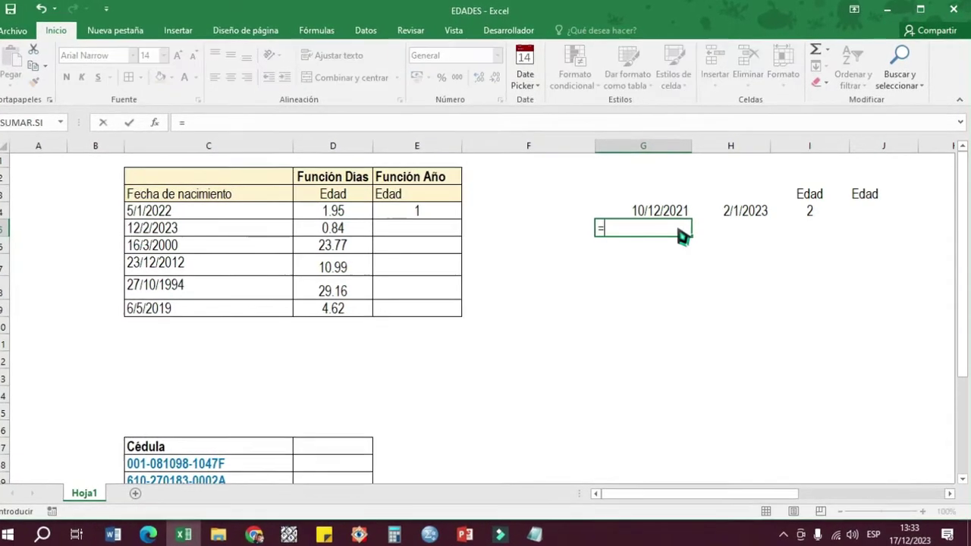
pyautogui.write('a')
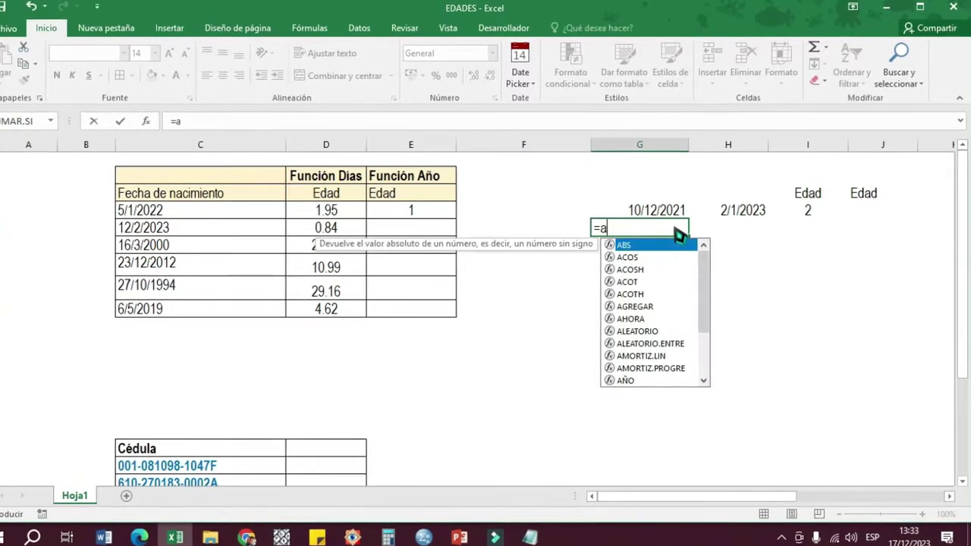
pyautogui.write('g')
pyautogui.press('BackSpace')
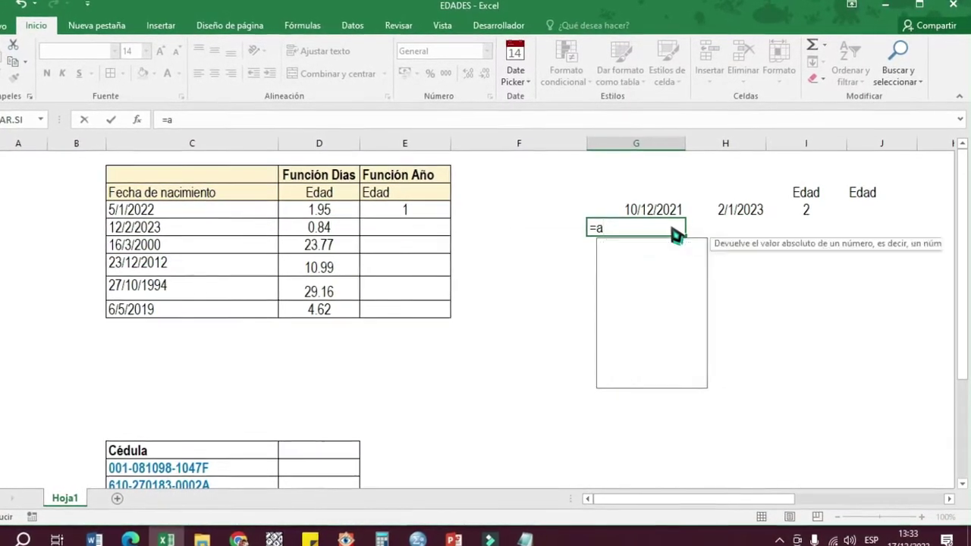
pyautogui.write('ño')
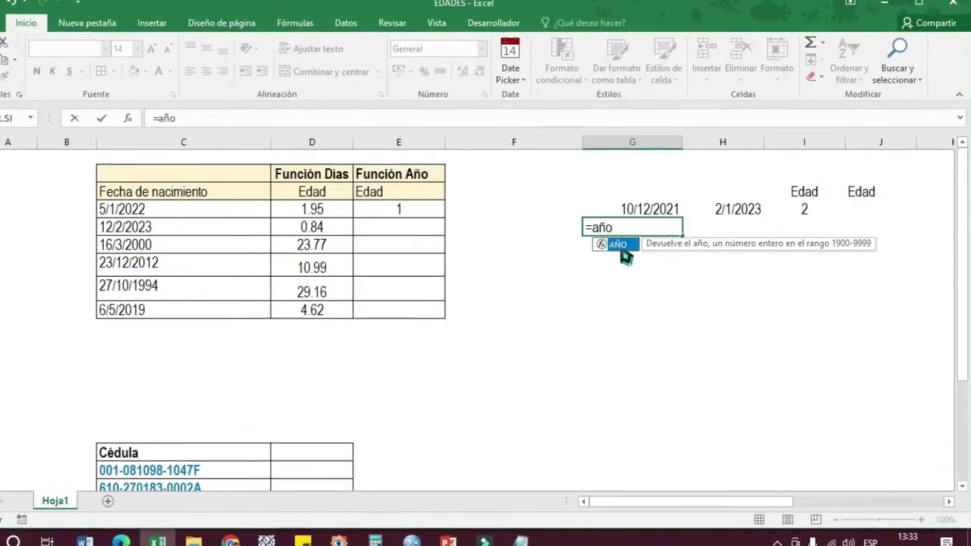
pyautogui.doubleClick(618, 244)
pyautogui.click(659, 209)
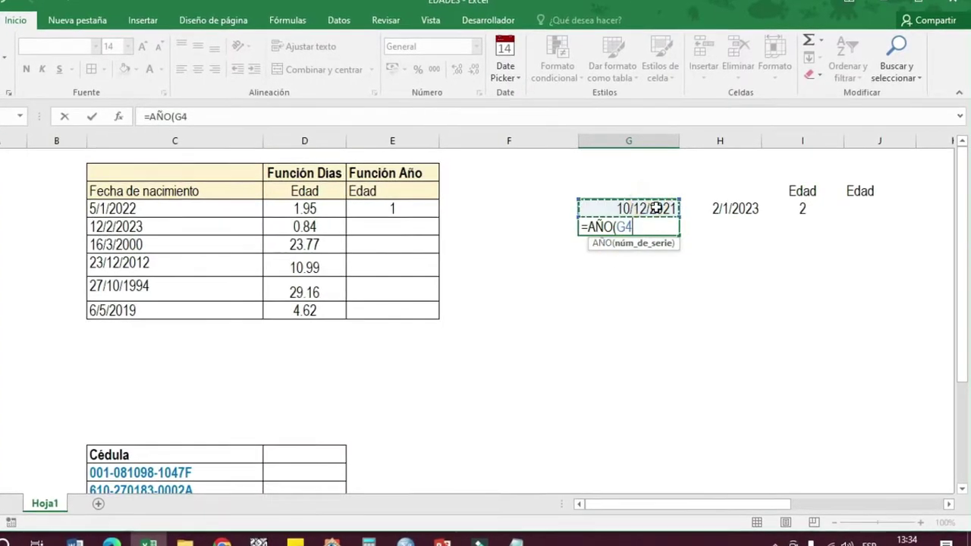
pyautogui.write(')')
pyautogui.press('Return')
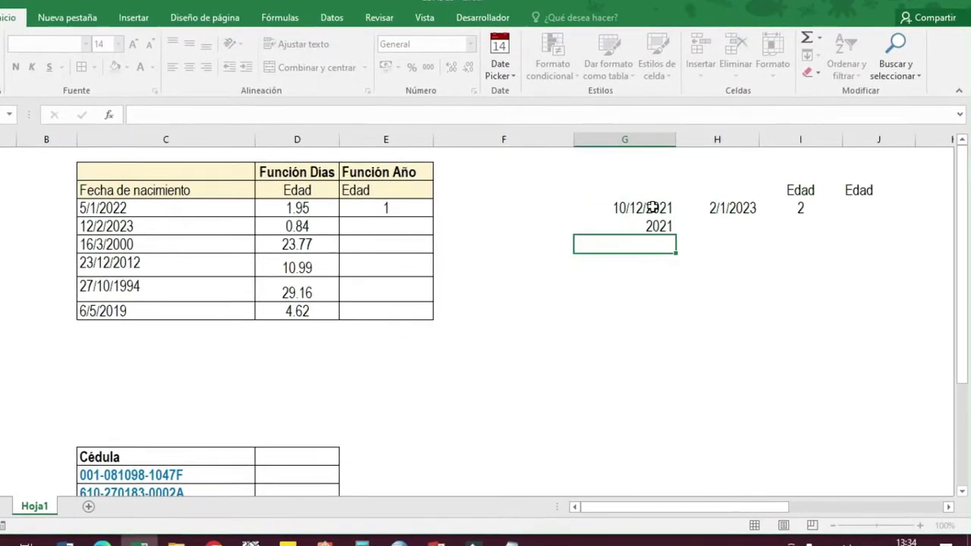
# Extract the year of the H4 date into H5 with =AÑO(H4), and compare it with the year in G5
pyautogui.click(670, 226)
pyautogui.click(743, 226)
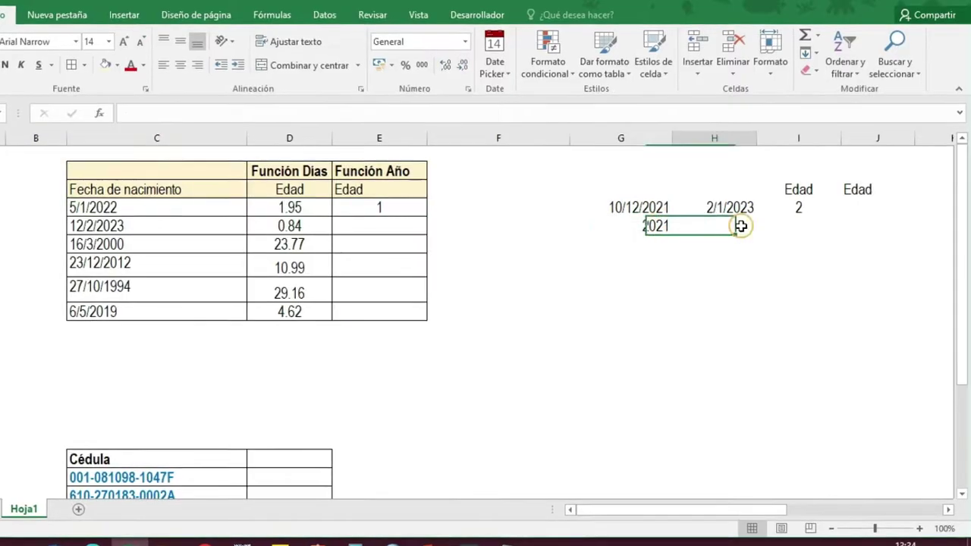
pyautogui.write('=año')
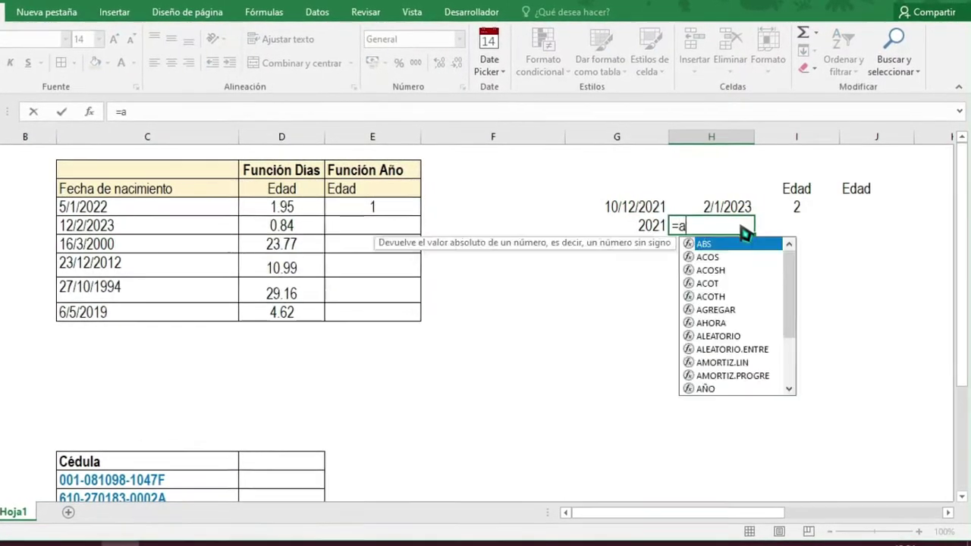
pyautogui.doubleClick(711, 243)
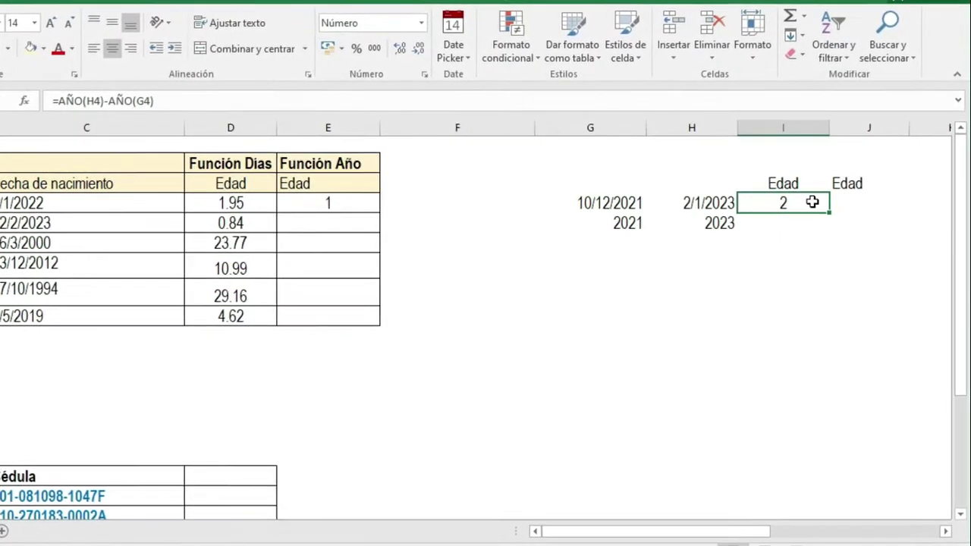
pyautogui.click(706, 224)
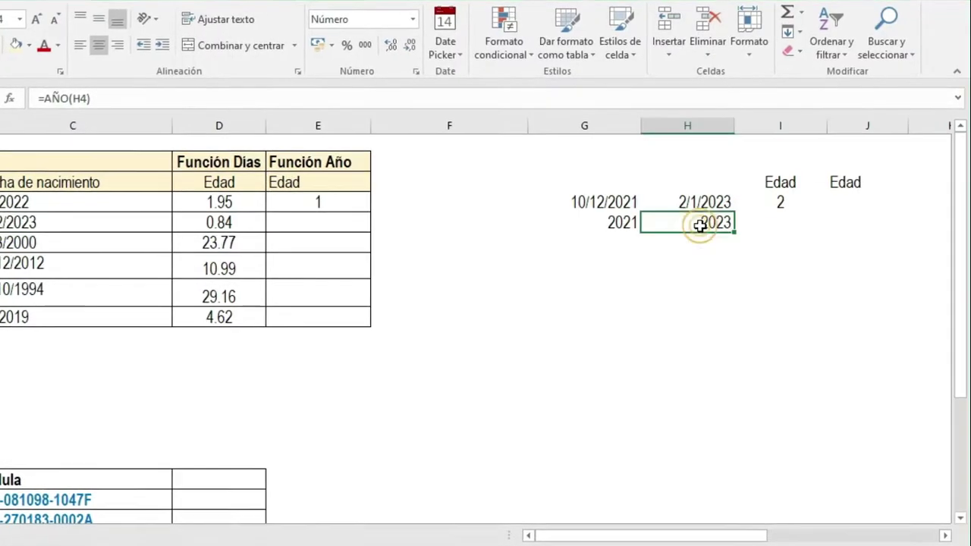
pyautogui.click(635, 223)
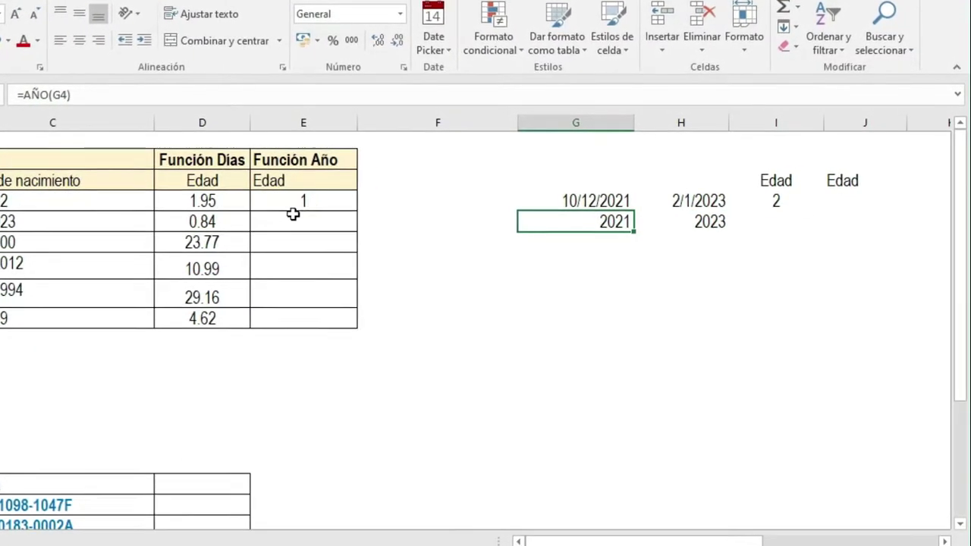
# Calculate the age in J4 from the days between the H4 and G4 dates, using =DIAS(H4;G4)/365
pyautogui.click(833, 200)
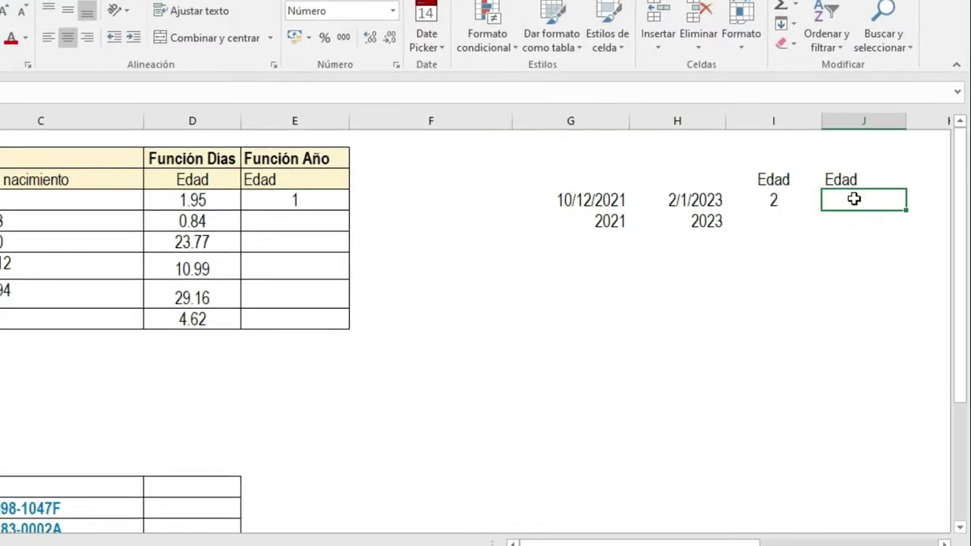
pyautogui.write('=dias')
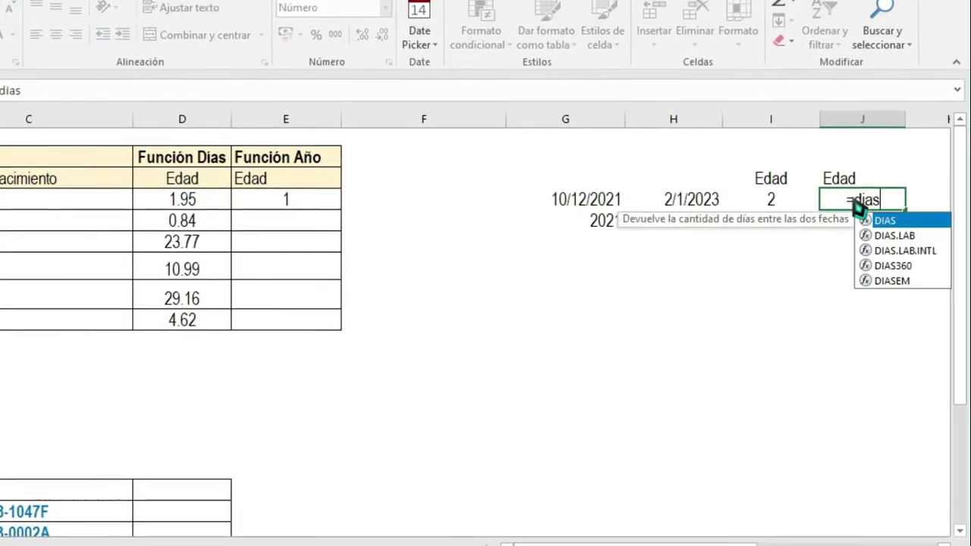
pyautogui.doubleClick(887, 220)
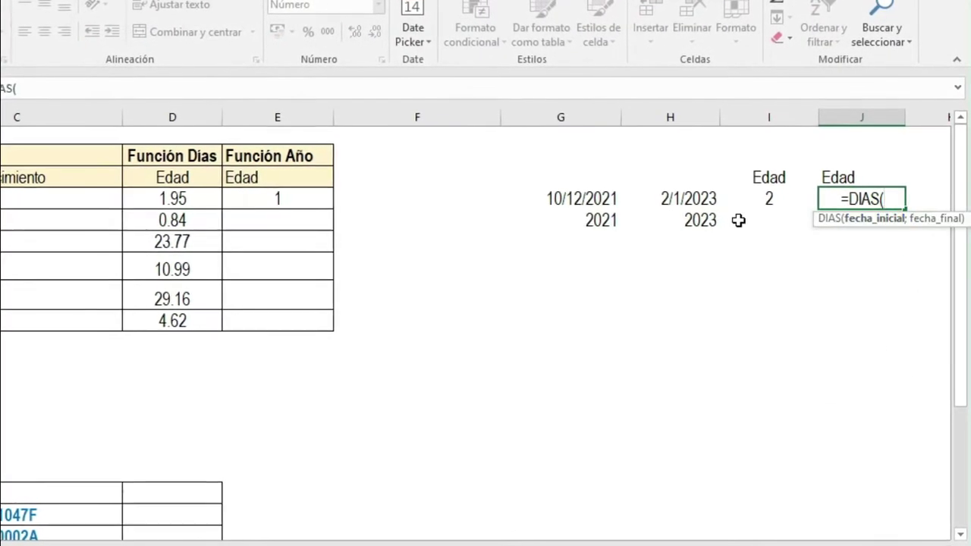
pyautogui.click(696, 201)
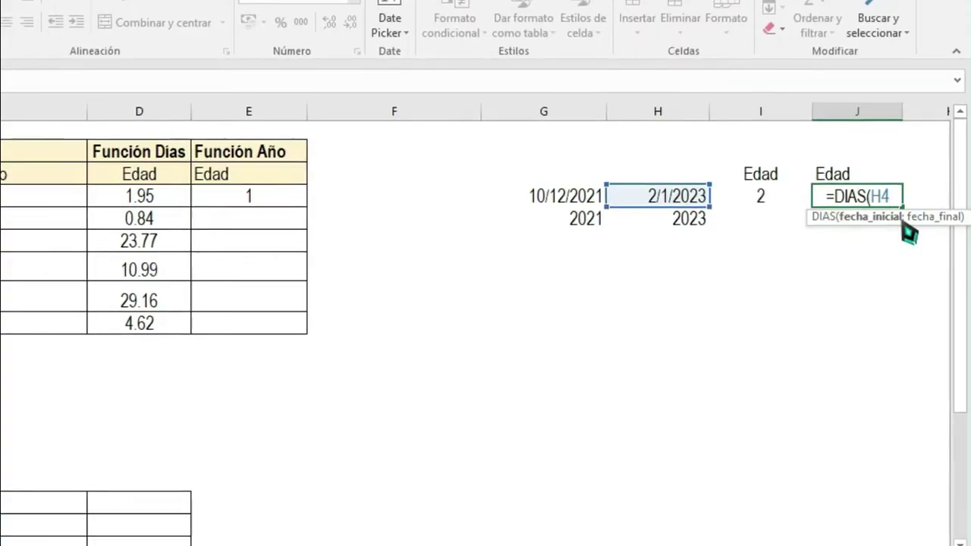
pyautogui.write(';')
pyautogui.click(550, 196)
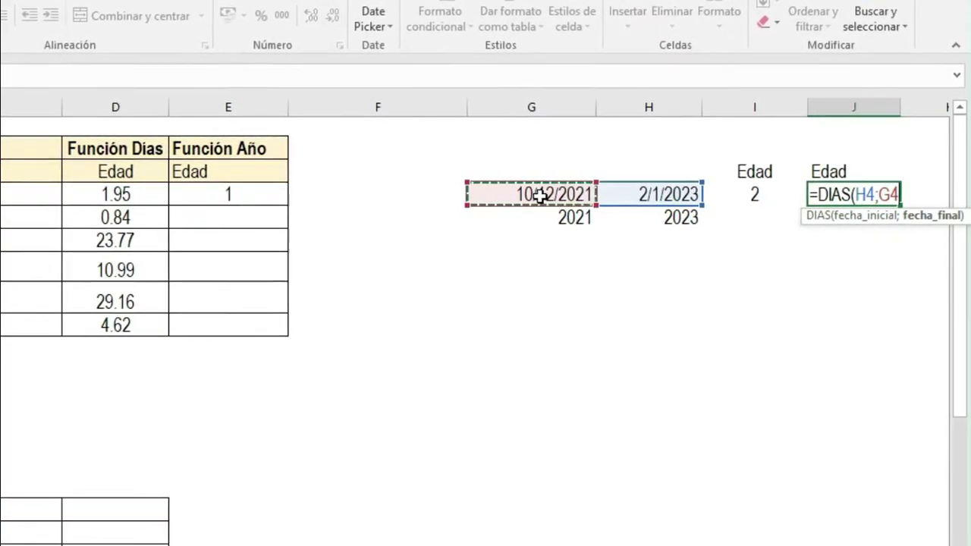
pyautogui.write(')/3')
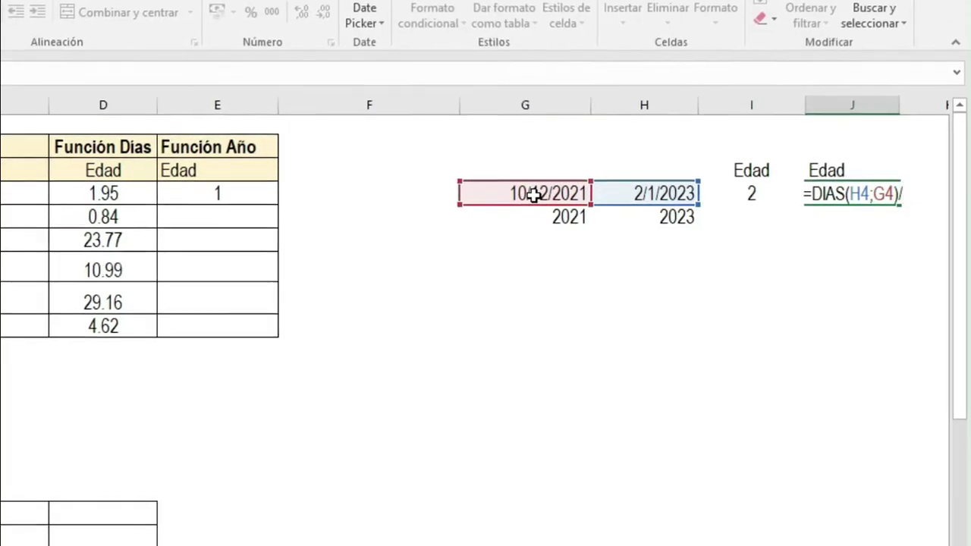
pyautogui.write('65')
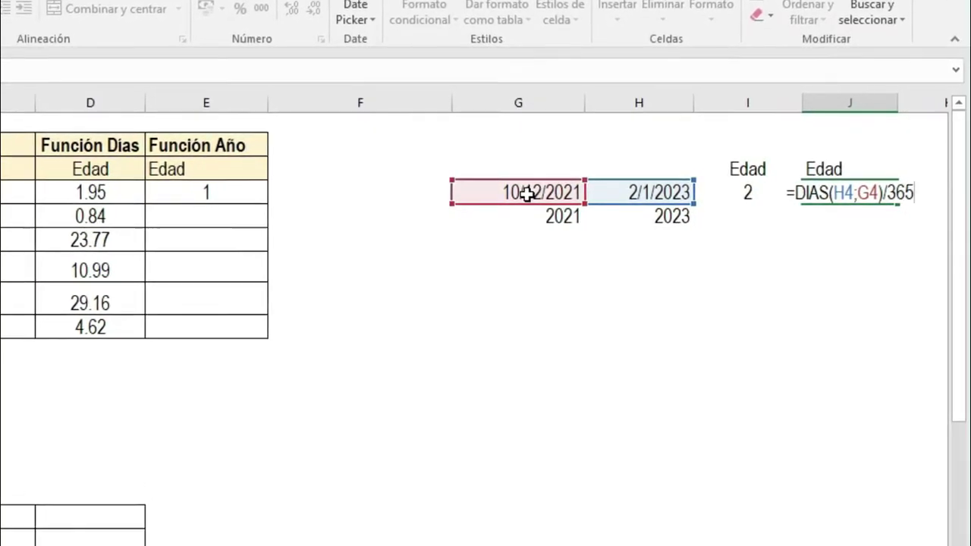
pyautogui.press('Return')
pyautogui.click(842, 192)
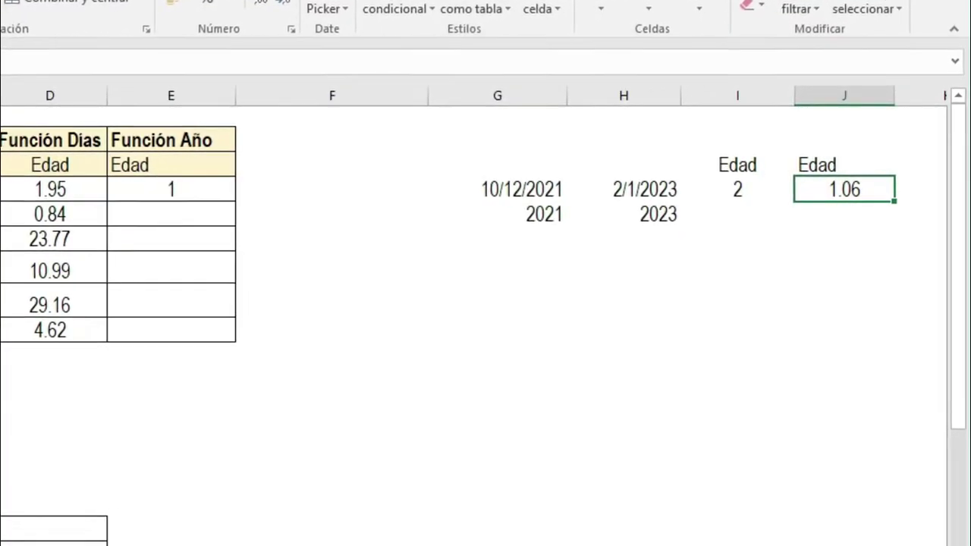
# Convert the decimal part of the J4 age into days by entering =0.06*365 in J7
pyautogui.hscroll(1, 806, 198)
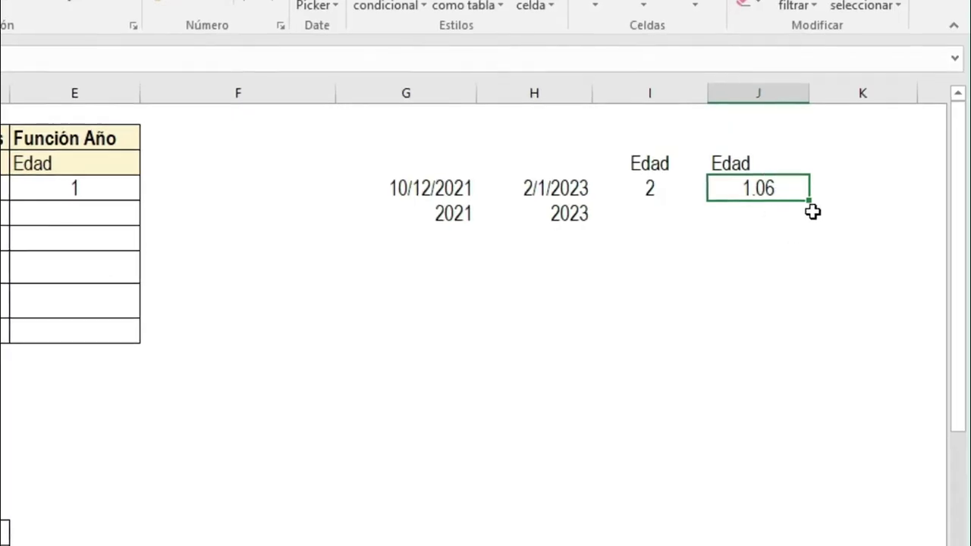
pyautogui.click(717, 275)
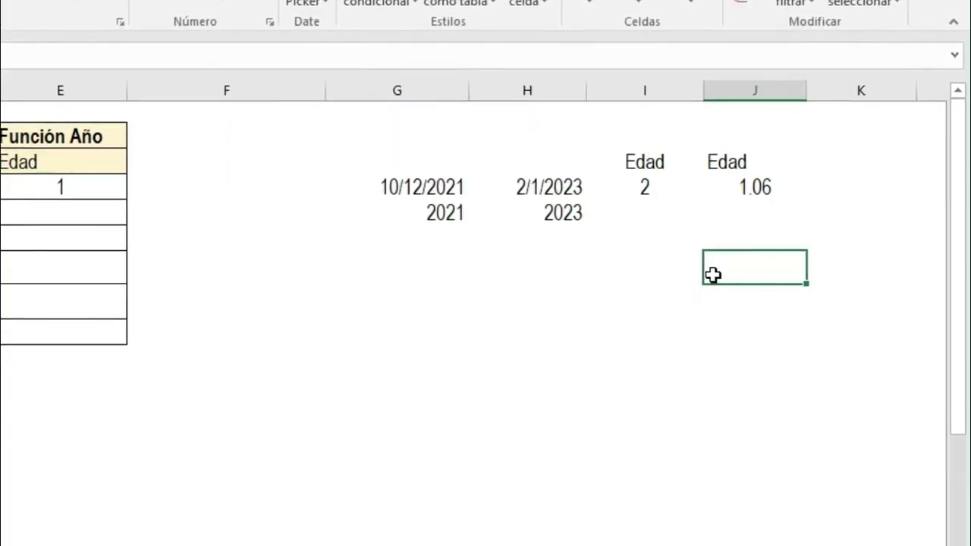
pyautogui.write('=0.06')
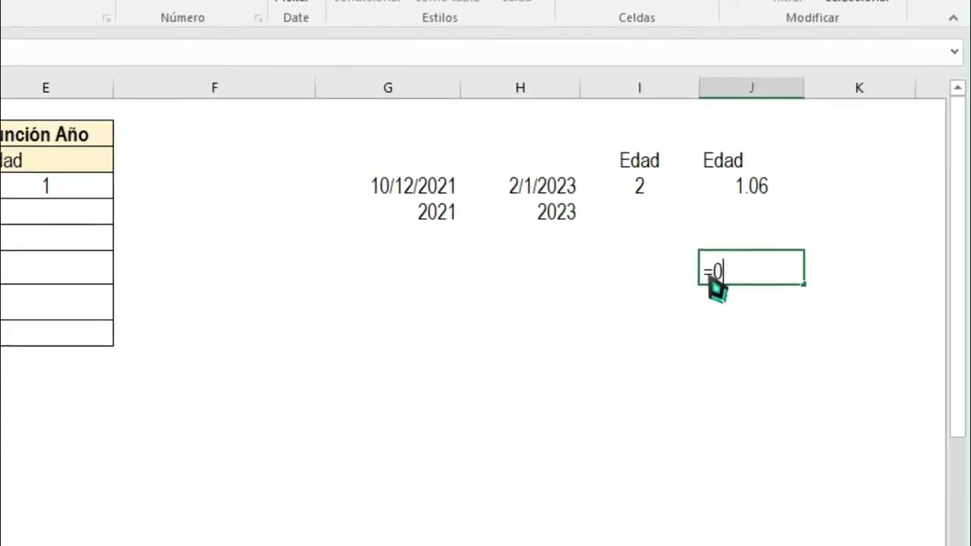
pyautogui.write('*365')
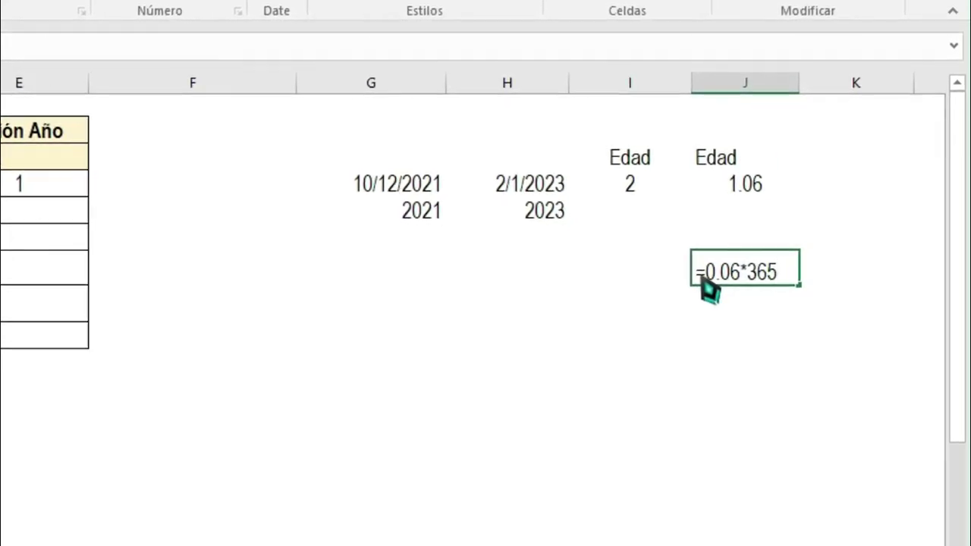
pyautogui.press('Return')
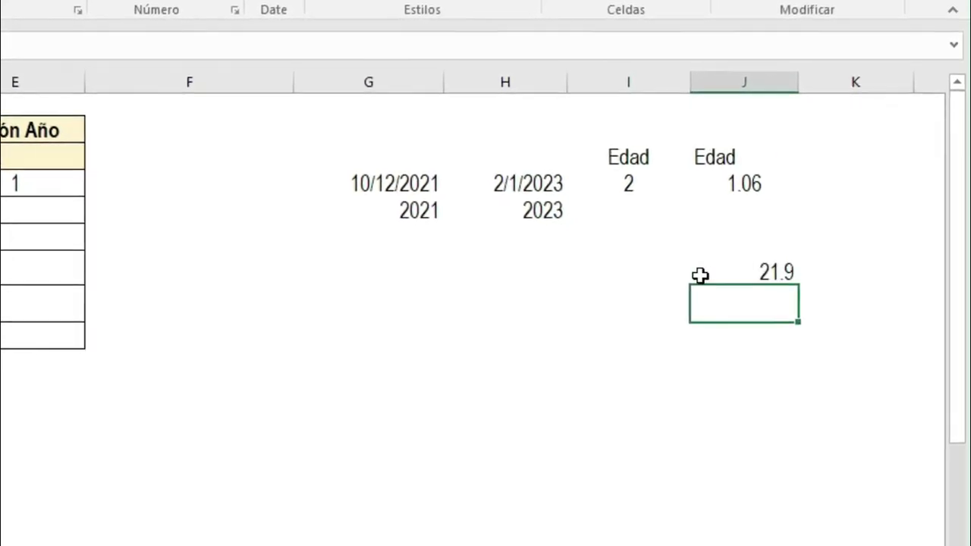
pyautogui.click(783, 272)
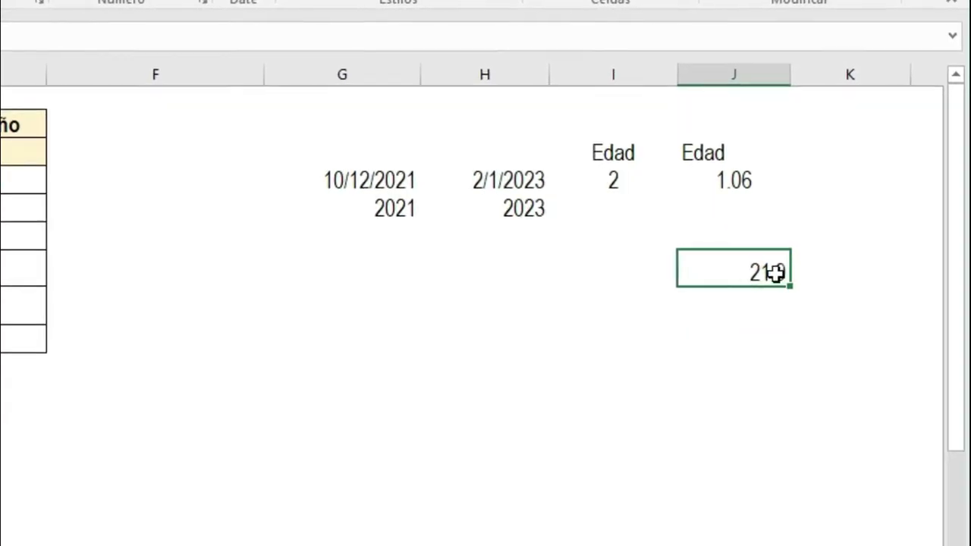
# Fill the Función Año formula from E4 down to E9, and compare the formulas in D4 and E4
pyautogui.click(369, 212)
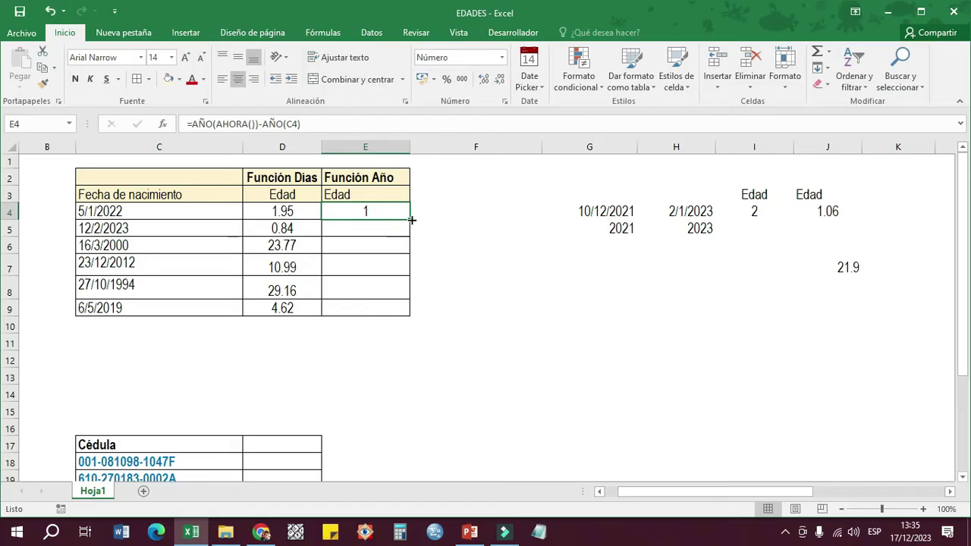
pyautogui.moveTo(412, 220); pyautogui.dragTo(412, 314)
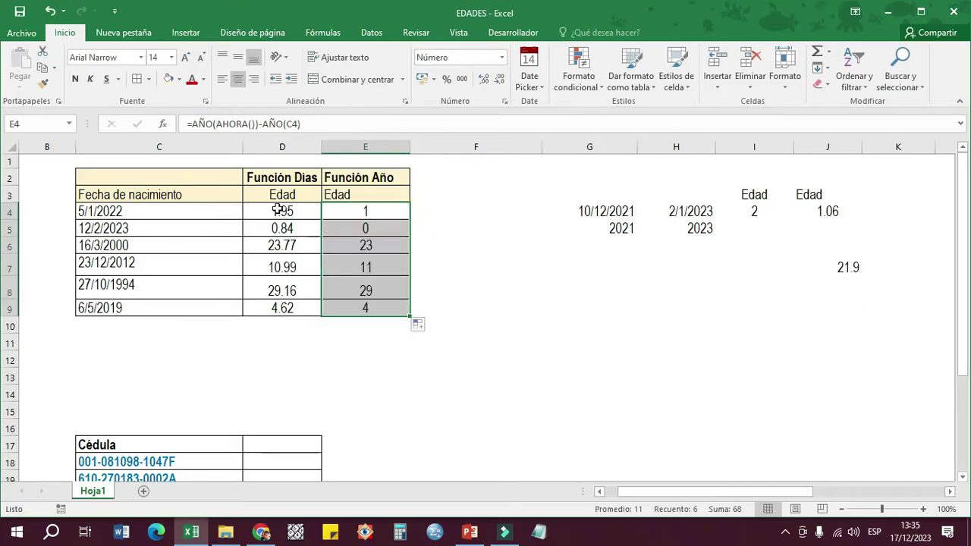
pyautogui.click(281, 210)
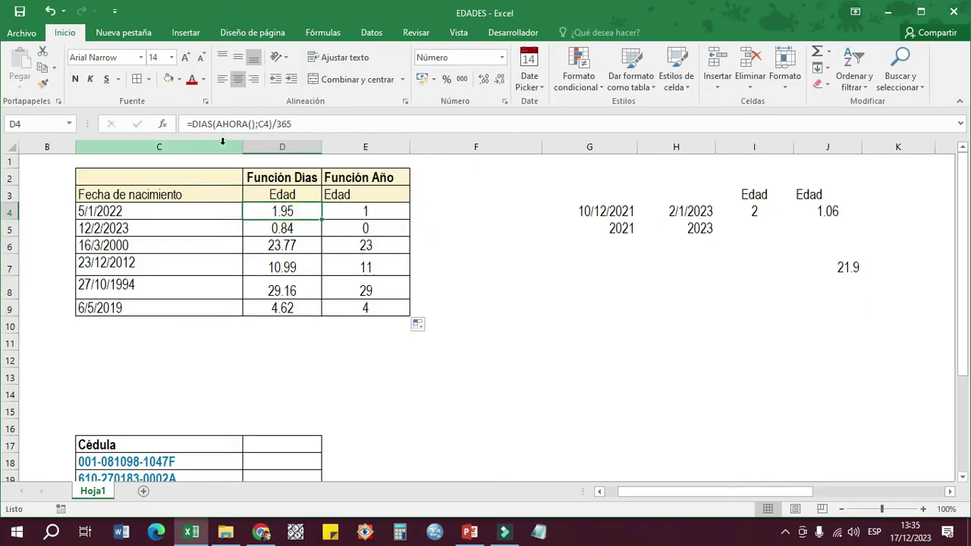
pyautogui.click(367, 219)
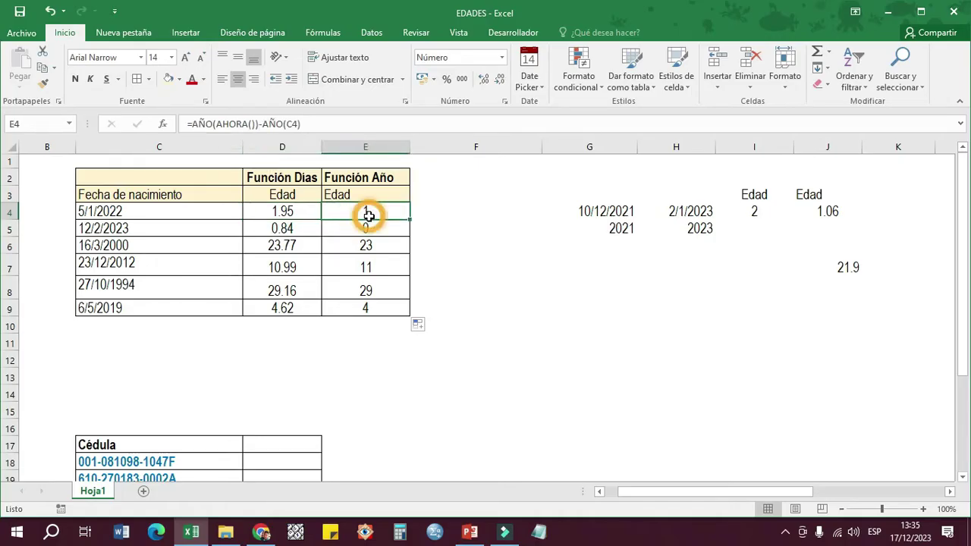
pyautogui.click(300, 213)
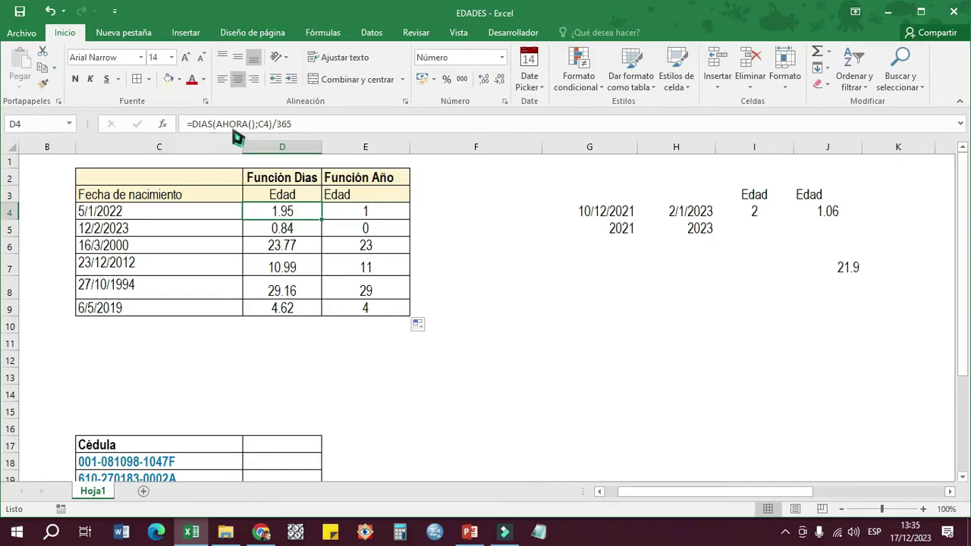
pyautogui.click(477, 307)
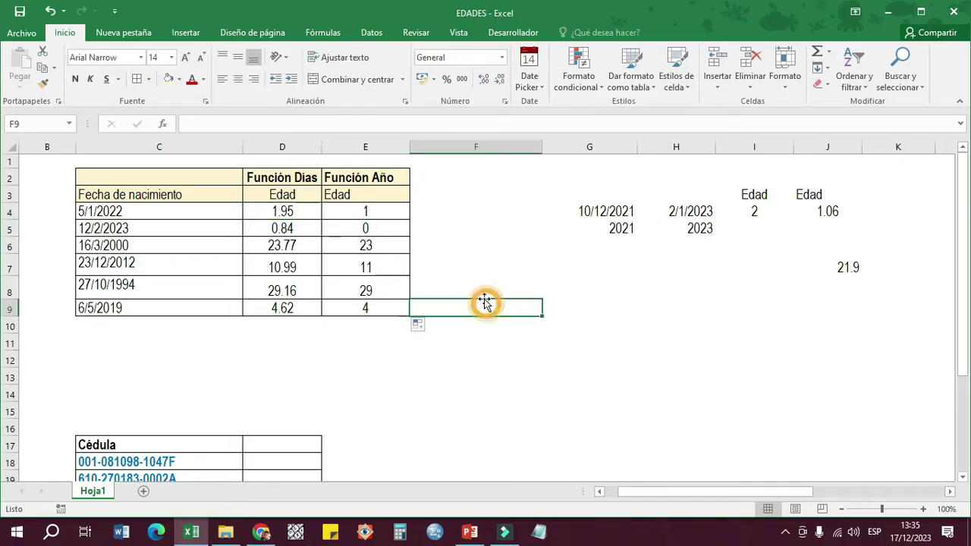
# Enter =AHORA() in H10 to return the current date and time
pyautogui.click(657, 334)
pyautogui.write('=')
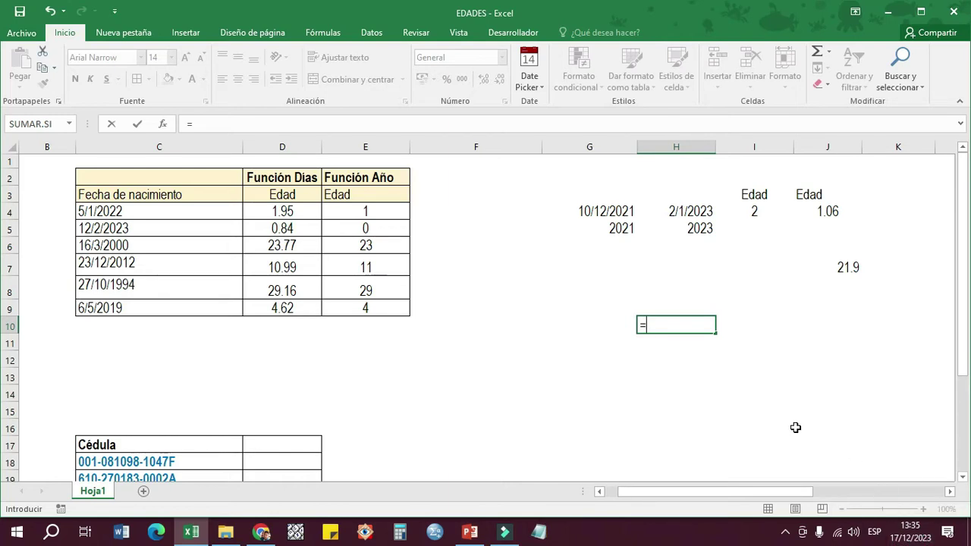
pyautogui.write('año')
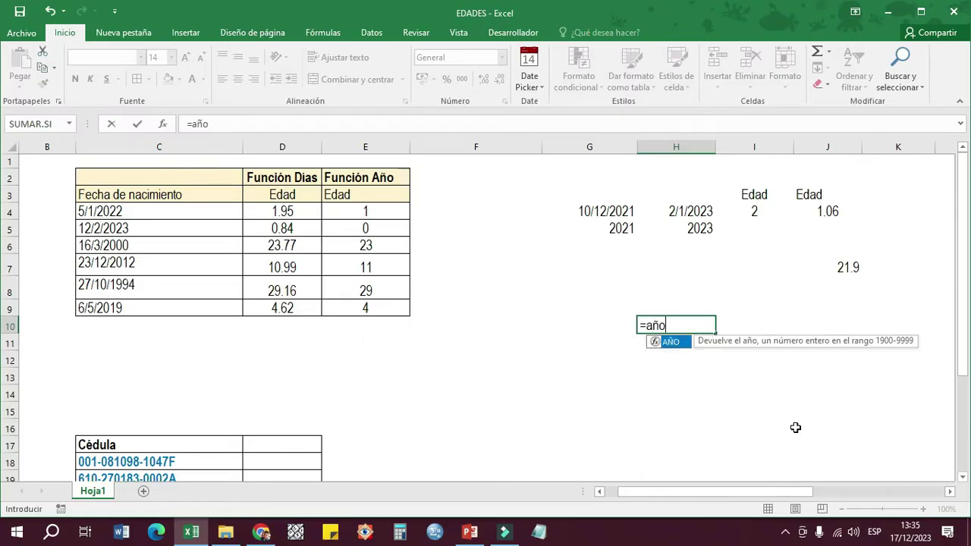
pyautogui.write('o')
pyautogui.press('BackSpace')
pyautogui.press('BackSpace')
pyautogui.press('BackSpace')
pyautogui.write('hor')
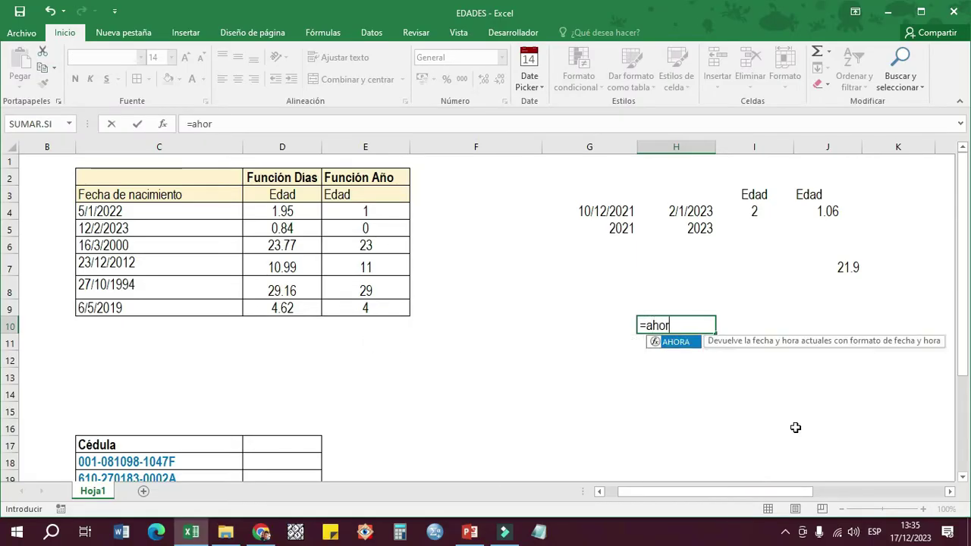
pyautogui.doubleClick(679, 343)
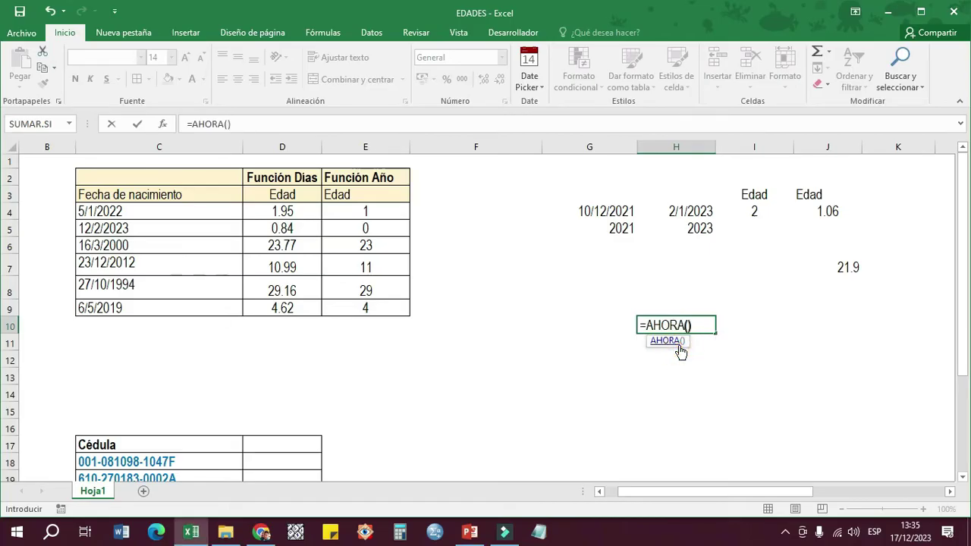
pyautogui.write(')')
pyautogui.press('Return')
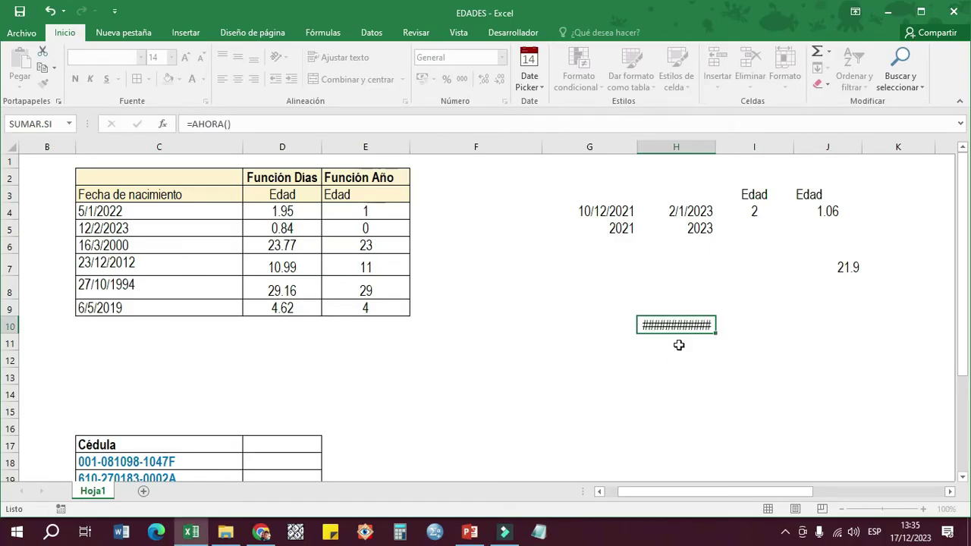
pyautogui.click(691, 328)
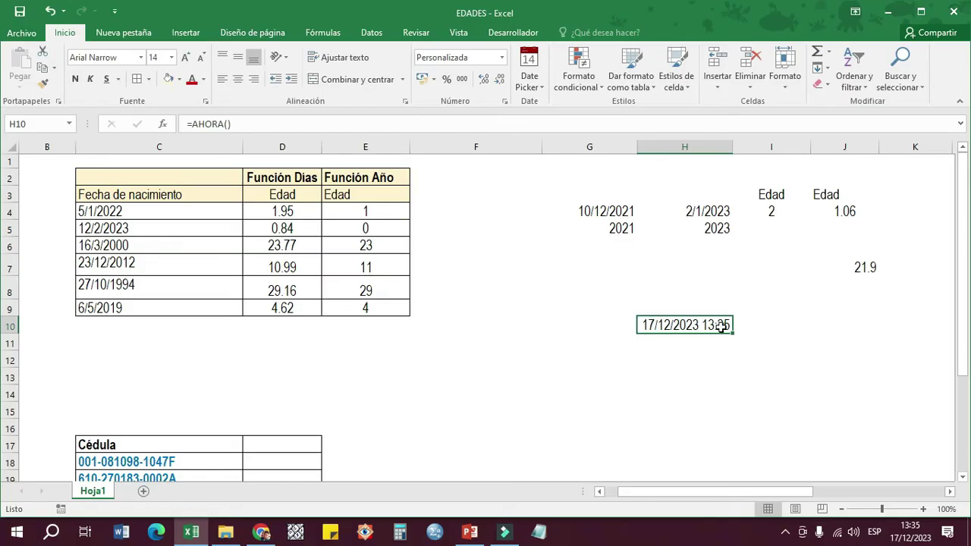
# Clear the AHORA formula from H10 and undo the deletion
pyautogui.press('Delete')
pyautogui.click(776, 346)
pyautogui.click(685, 336)
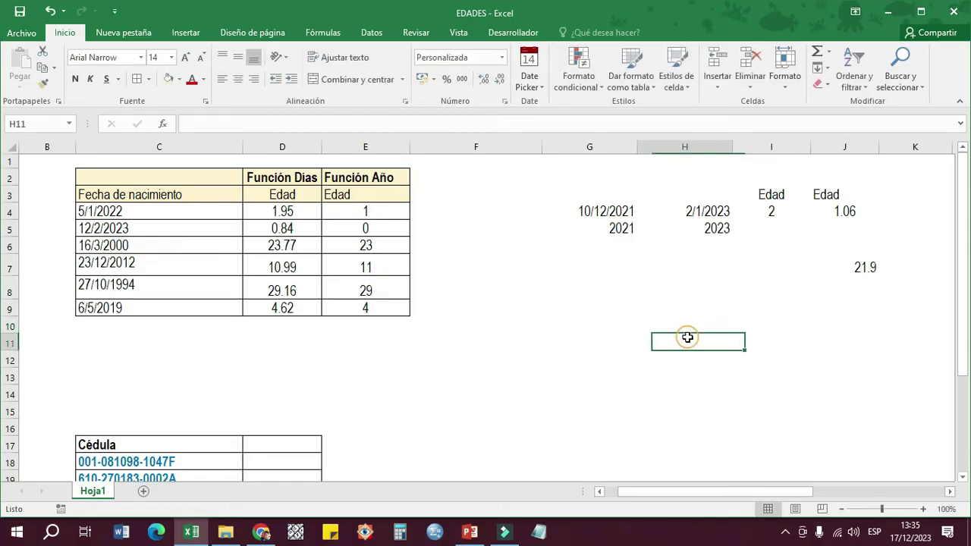
pyautogui.click(47, 11)
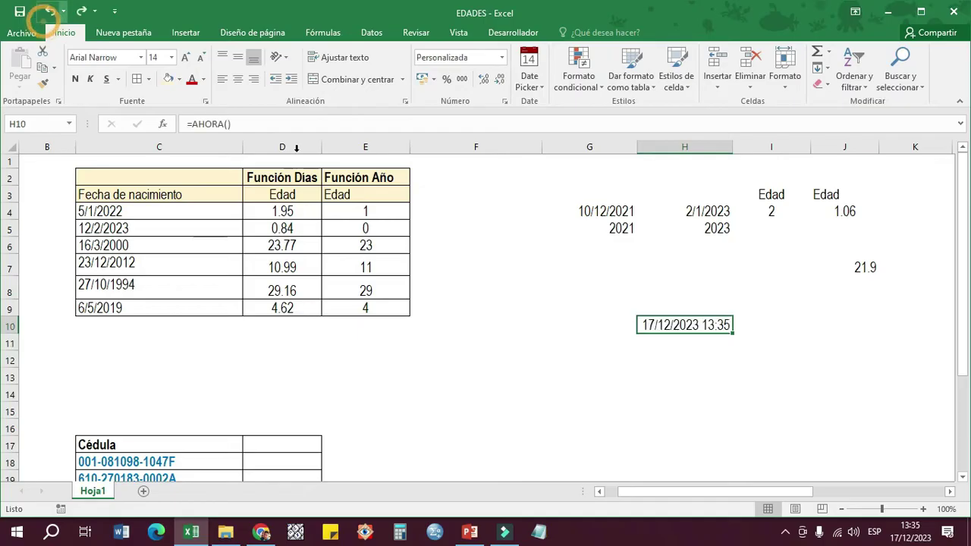
pyautogui.click(699, 341)
# Review the birth-date age tables and the Cédula list beneath them
pyautogui.scroll(-2, 663, 357)
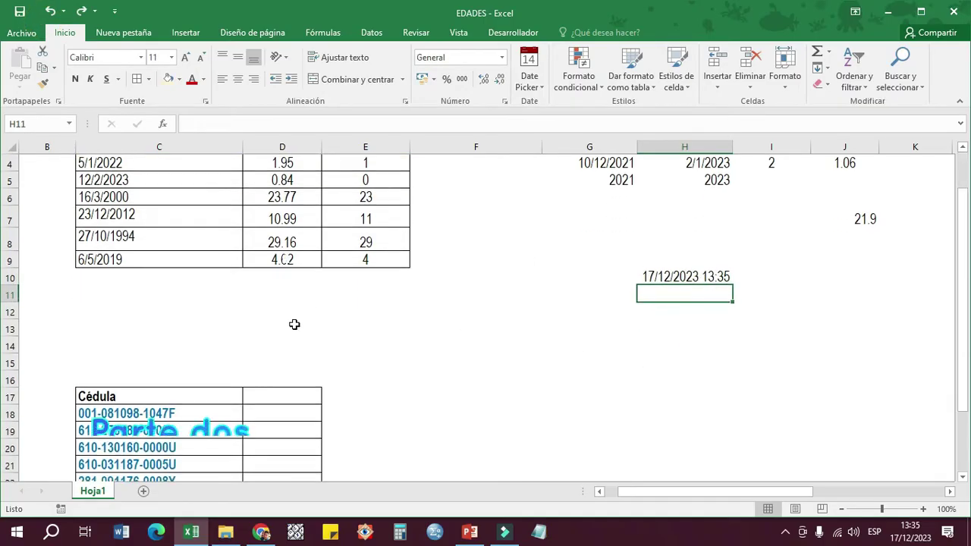
pyautogui.scroll(-1, 484, 398)
pyautogui.scroll(3, 591, 426)
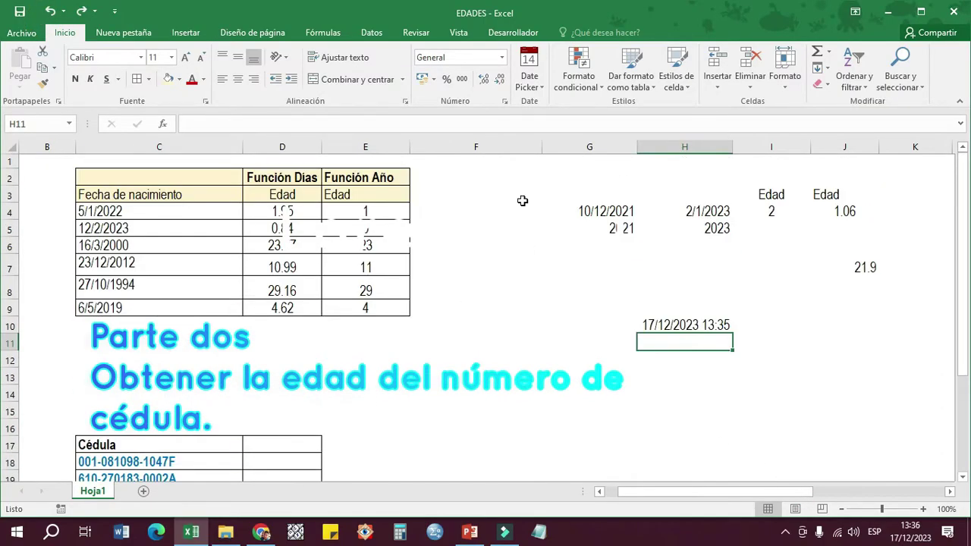
pyautogui.scroll(-1, 494, 401)
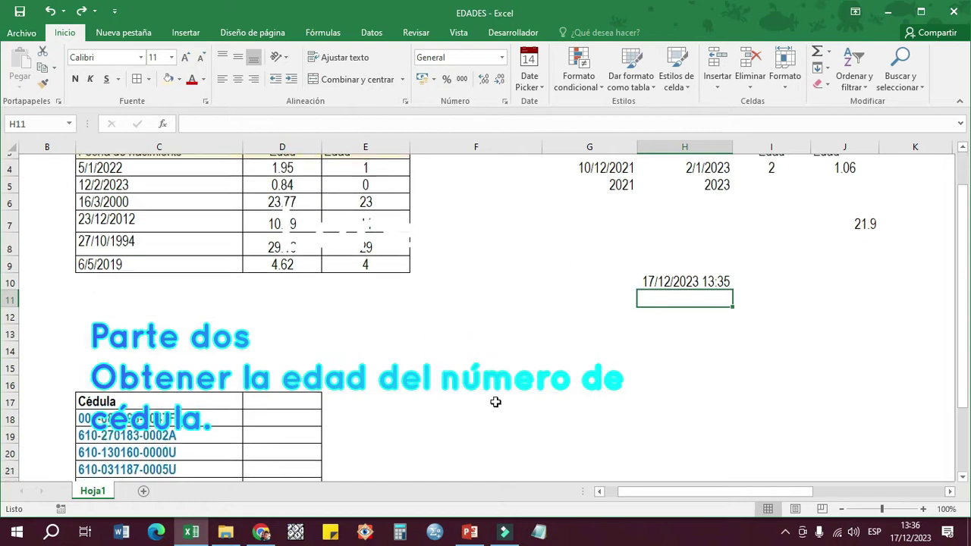
pyautogui.scroll(1, 554, 417)
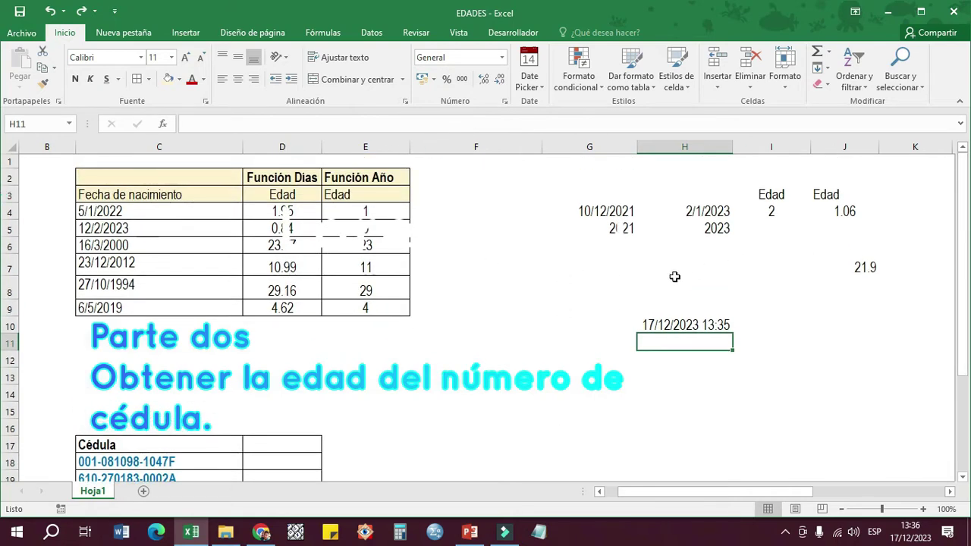
pyautogui.scroll(-1, 443, 316)
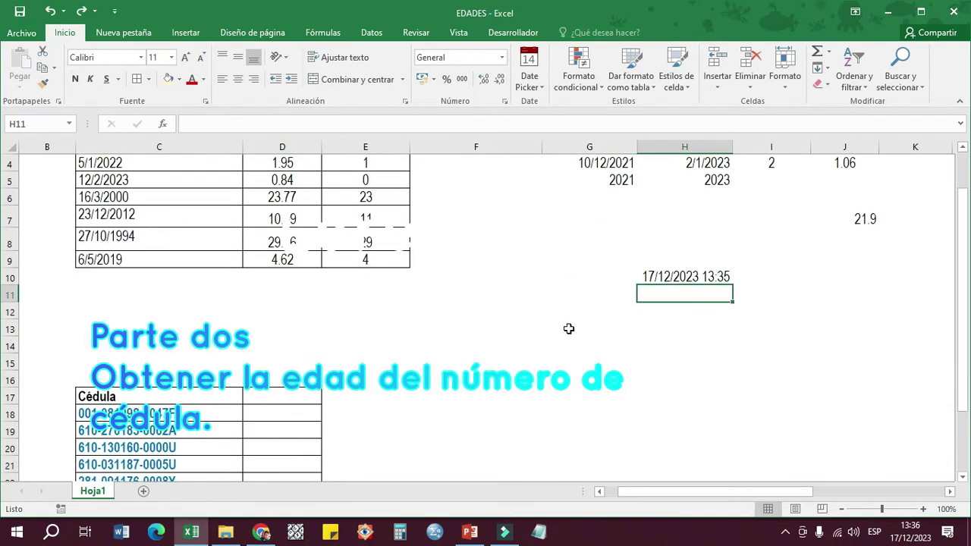
pyautogui.scroll(-1, 569, 329)
pyautogui.scroll(2, 386, 415)
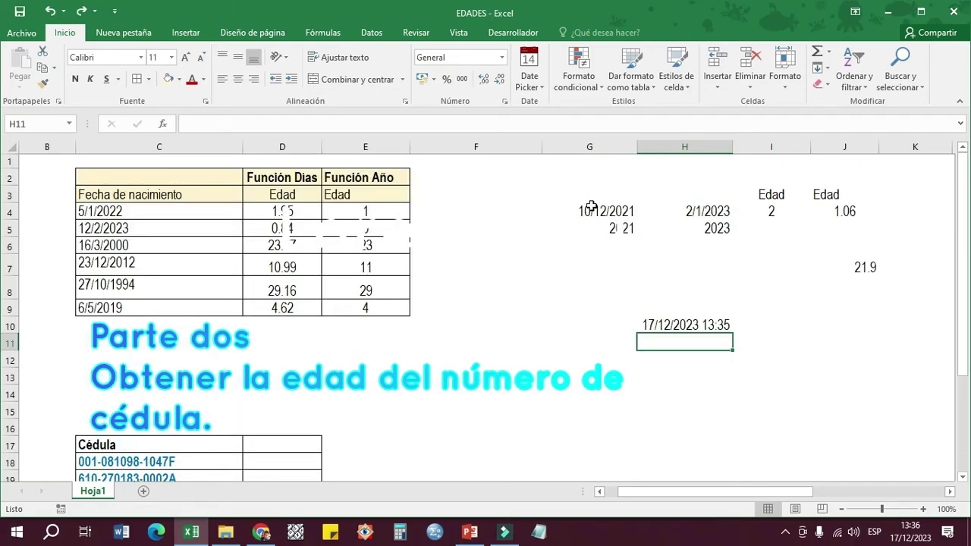
pyautogui.scroll(-2, 506, 315)
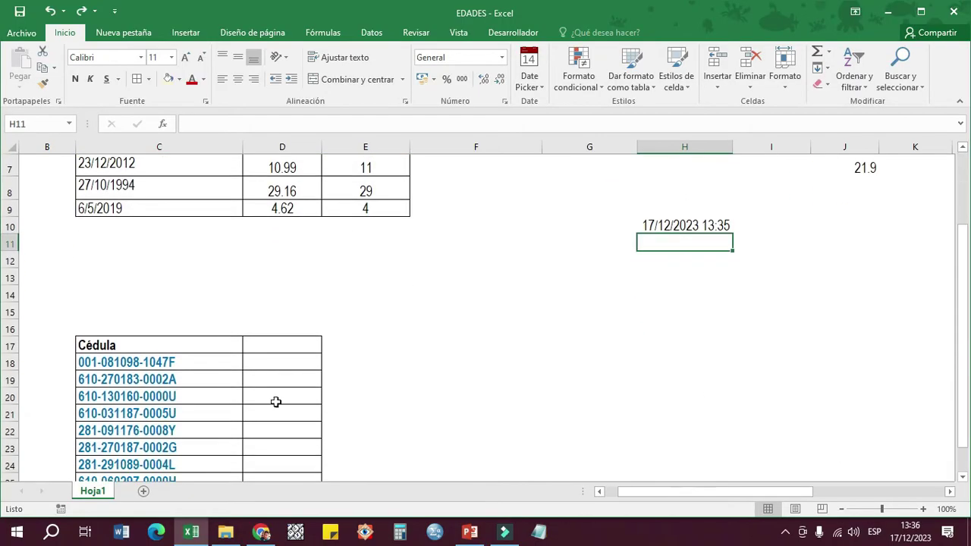
# Copy the first identity card number from C18 and paste it into the text placeholder of slide 2 in PowerPoint
pyautogui.click(202, 364)
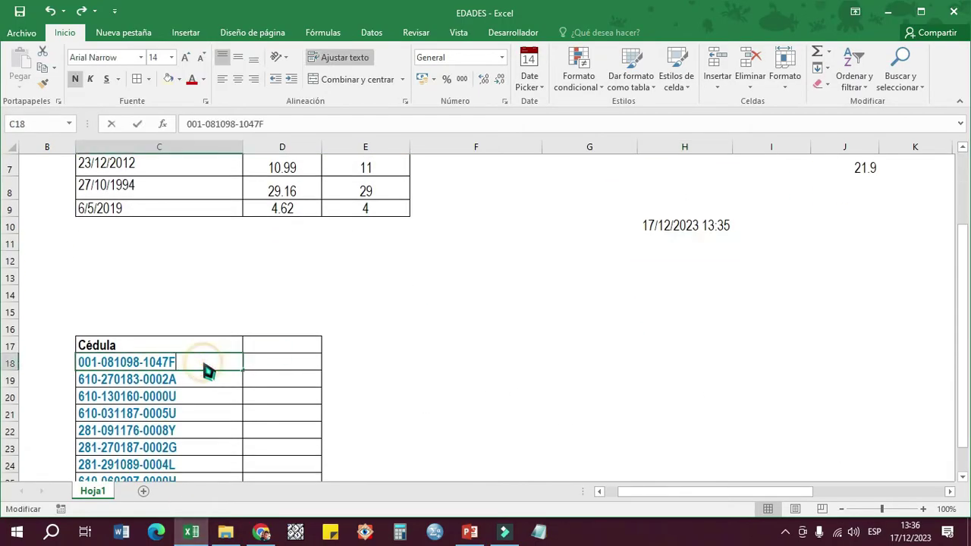
pyautogui.doubleClick(205, 367)
pyautogui.moveTo(205, 367); pyautogui.dragTo(80, 363)
pyautogui.rightClick(127, 364)
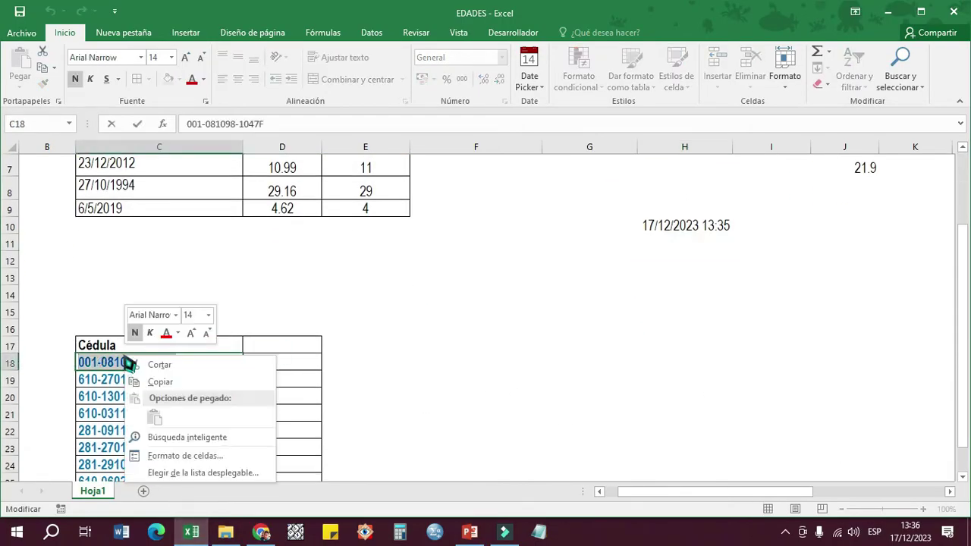
pyautogui.click(159, 383)
pyautogui.hotkey('alt', 'Tab')
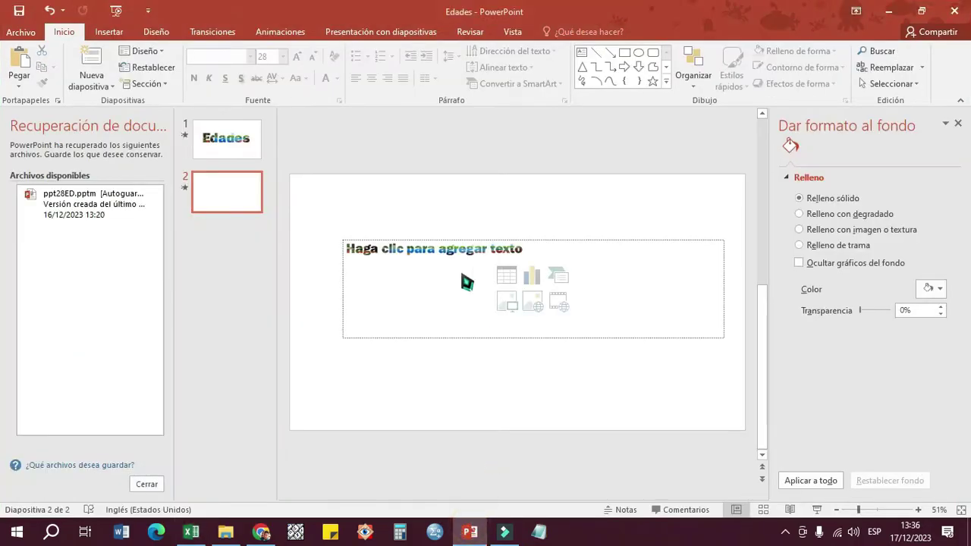
pyautogui.click(432, 266)
pyautogui.rightClick(437, 272)
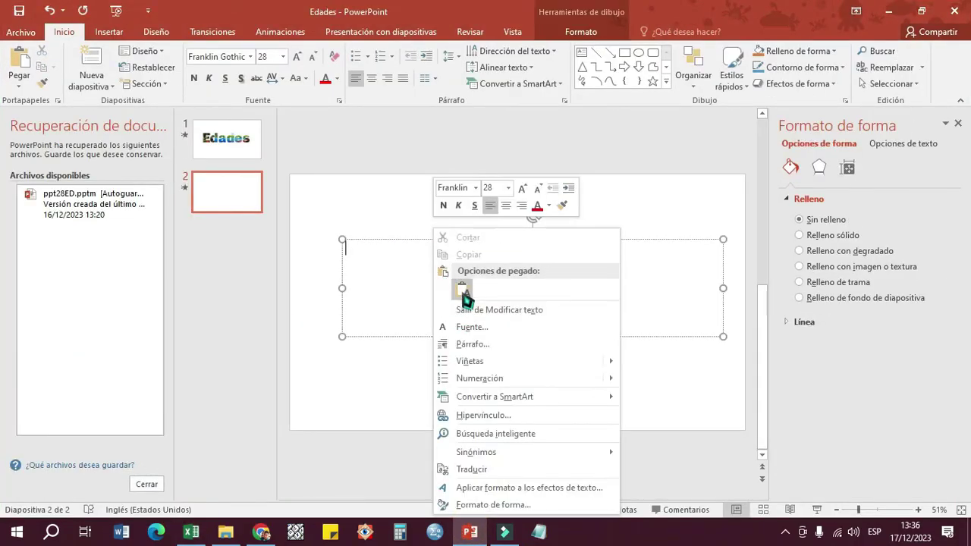
pyautogui.click(443, 283)
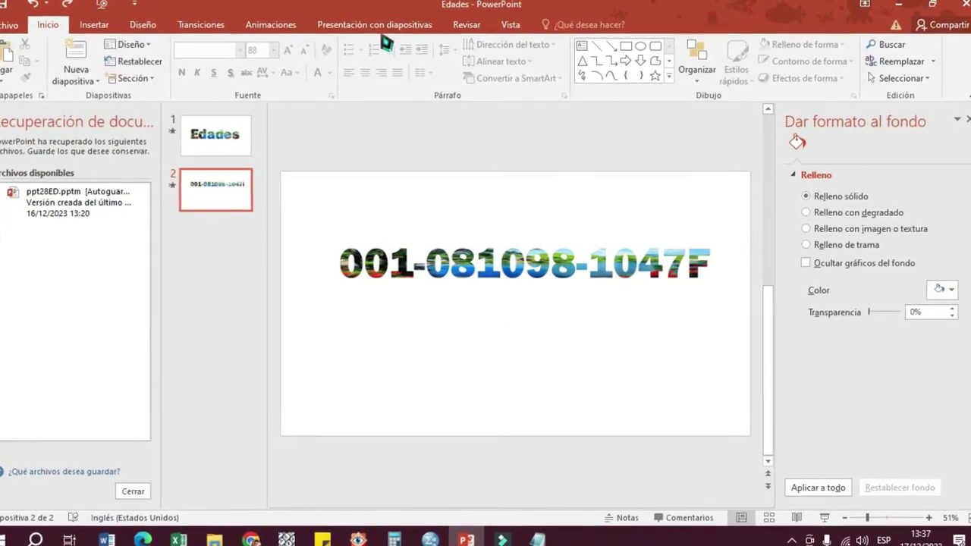
# Number the first ten characters of the identity card number from 1 to 10 on the slide with a red ink pen
pyautogui.click(465, 23)
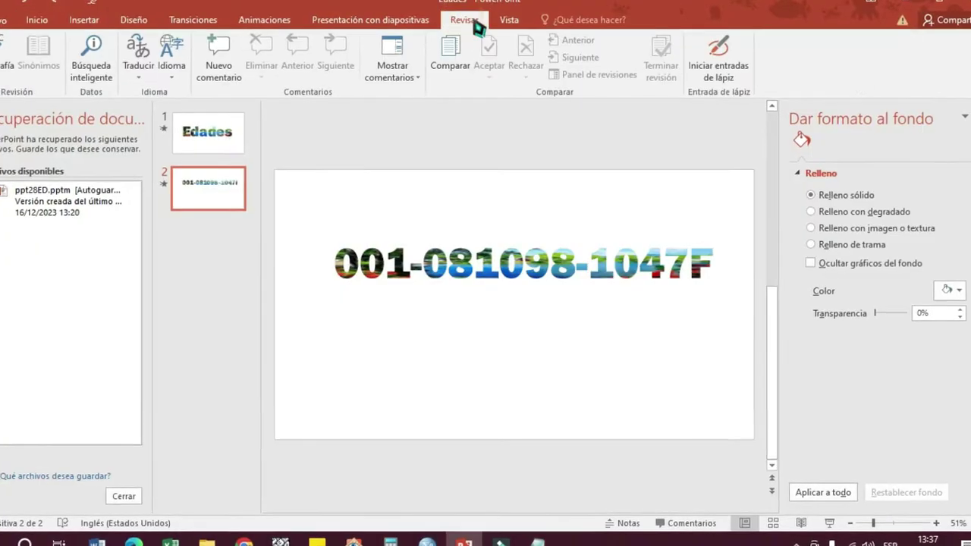
pyautogui.click(728, 54)
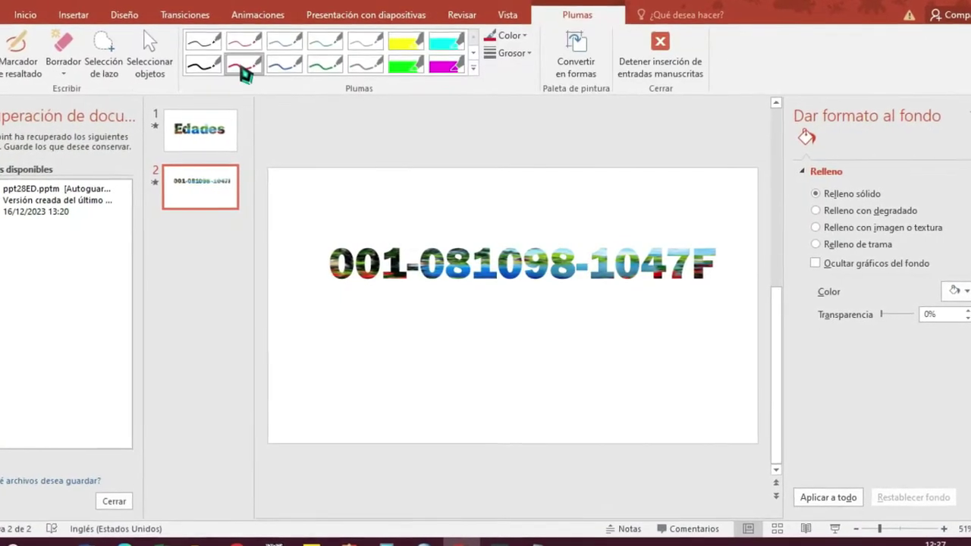
pyautogui.click(242, 64)
pyautogui.click(336, 236)
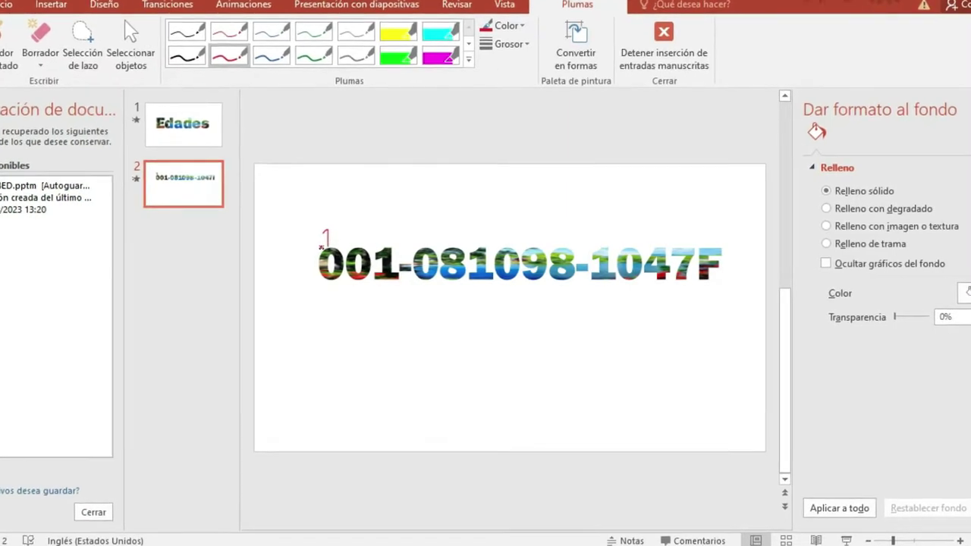
pyautogui.moveTo(331, 234)
pyautogui.mouseDown()
pyautogui.moveTo(334, 246)
pyautogui.moveTo(374, 236)
pyautogui.moveTo(369, 246)
pyautogui.mouseUp()
pyautogui.click(349, 234)
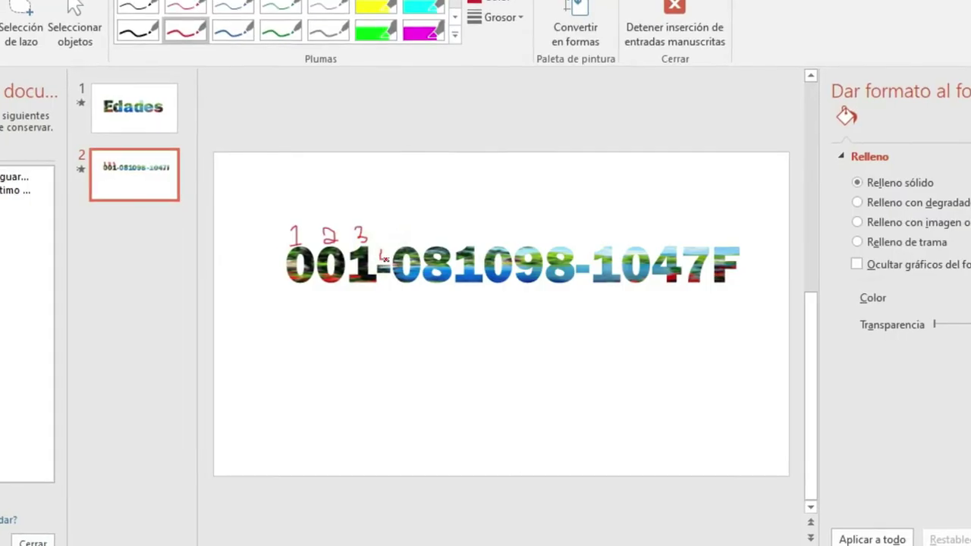
pyautogui.moveTo(377, 248); pyautogui.dragTo(380, 263)
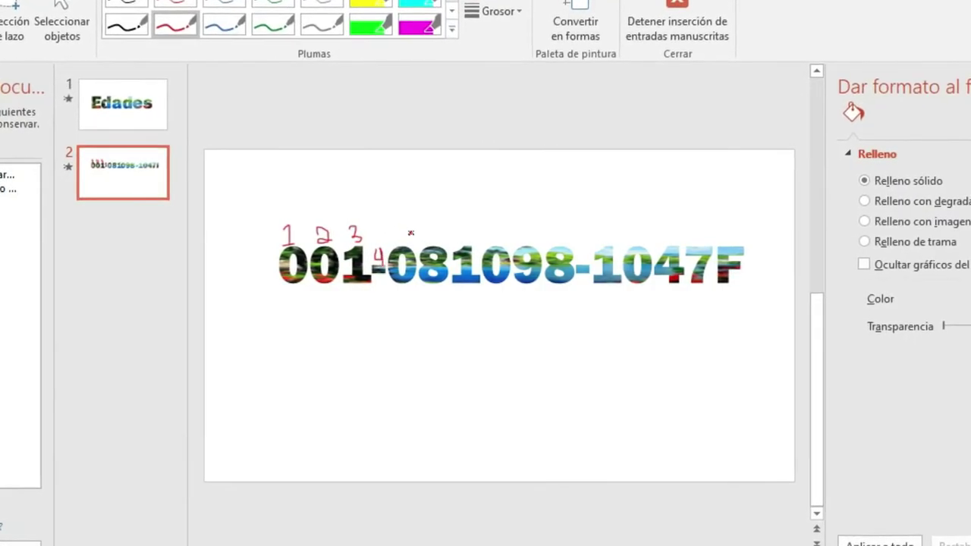
pyautogui.moveTo(405, 230)
pyautogui.mouseDown()
pyautogui.moveTo(396, 239)
pyautogui.moveTo(435, 240)
pyautogui.moveTo(427, 235)
pyautogui.moveTo(461, 223)
pyautogui.moveTo(453, 242)
pyautogui.moveTo(481, 229)
pyautogui.moveTo(483, 242)
pyautogui.moveTo(475, 232)
pyautogui.moveTo(505, 219)
pyautogui.moveTo(524, 225)
pyautogui.moveTo(519, 240)
pyautogui.moveTo(546, 239)
pyautogui.moveTo(559, 222)
pyautogui.mouseUp()
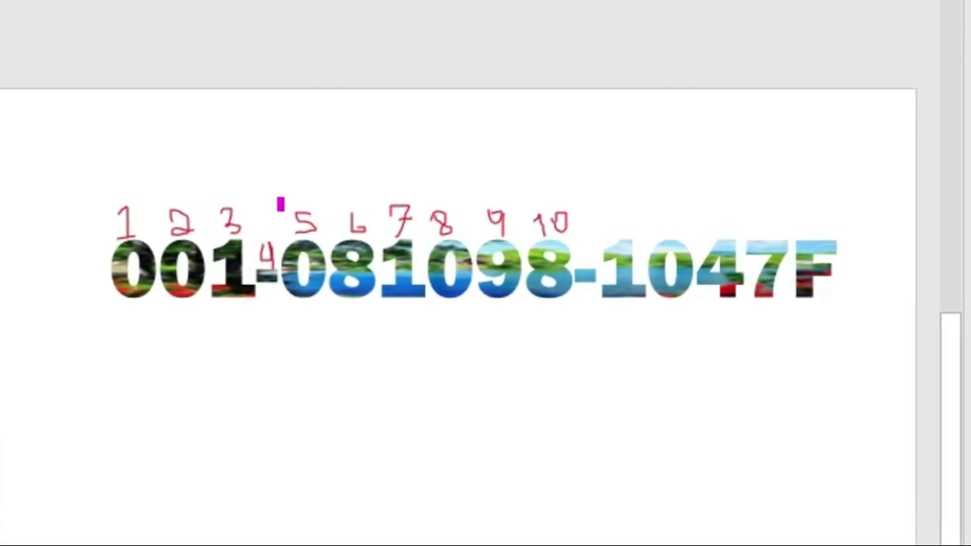
# Outline the characters at positions 5, 7 and 9 of the identity card number with the magenta highlighter
pyautogui.moveTo(290, 202)
pyautogui.mouseDown()
pyautogui.moveTo(294, 313)
pyautogui.moveTo(323, 290)
pyautogui.moveTo(317, 186)
pyautogui.moveTo(262, 188)
pyautogui.mouseUp()
pyautogui.moveTo(374, 188); pyautogui.dragTo(393, 281)
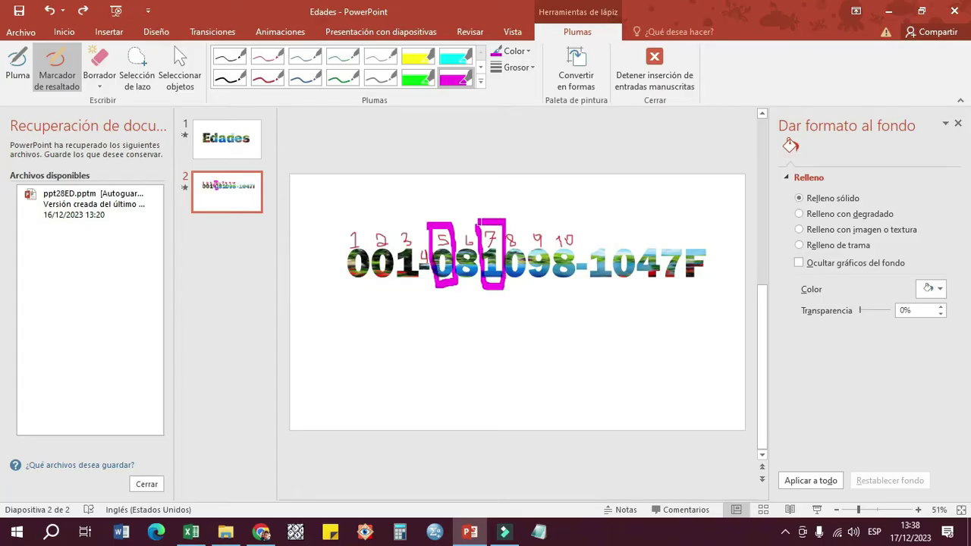
pyautogui.moveTo(476, 221); pyautogui.dragTo(503, 220)
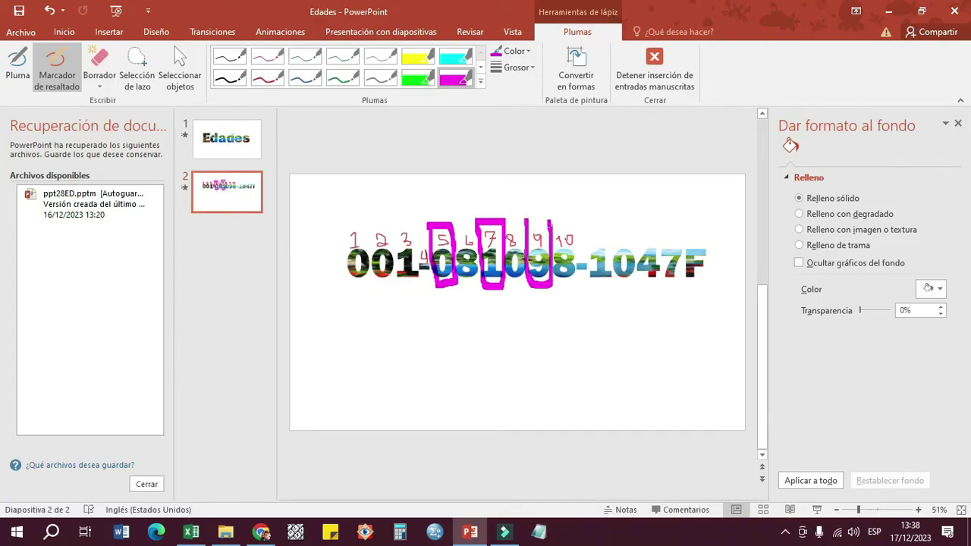
pyautogui.moveTo(537, 216); pyautogui.dragTo(523, 218)
# Switch to the Excel workbook, leave cell C18's edit mode and select D18 beside the first identity card number
pyautogui.click(191, 532)
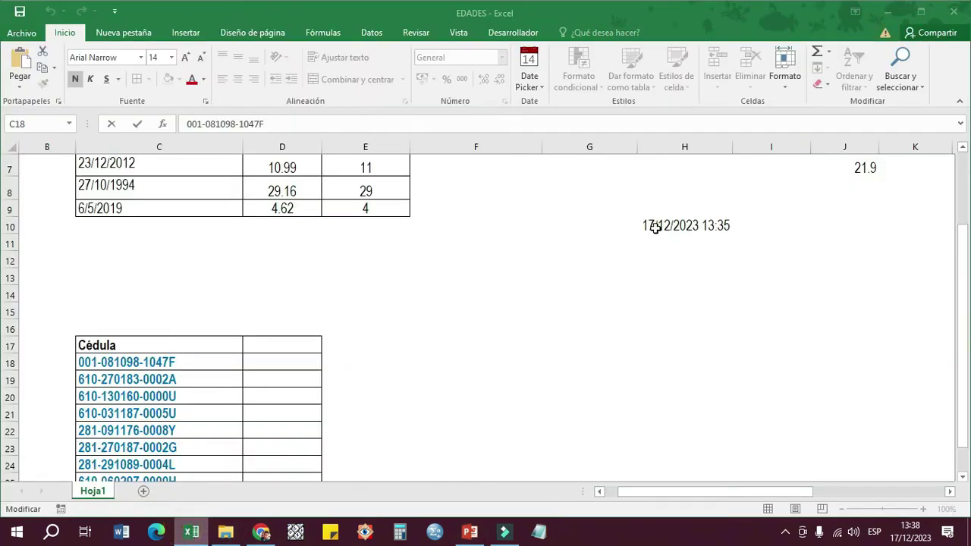
pyautogui.scroll(2, 413, 335)
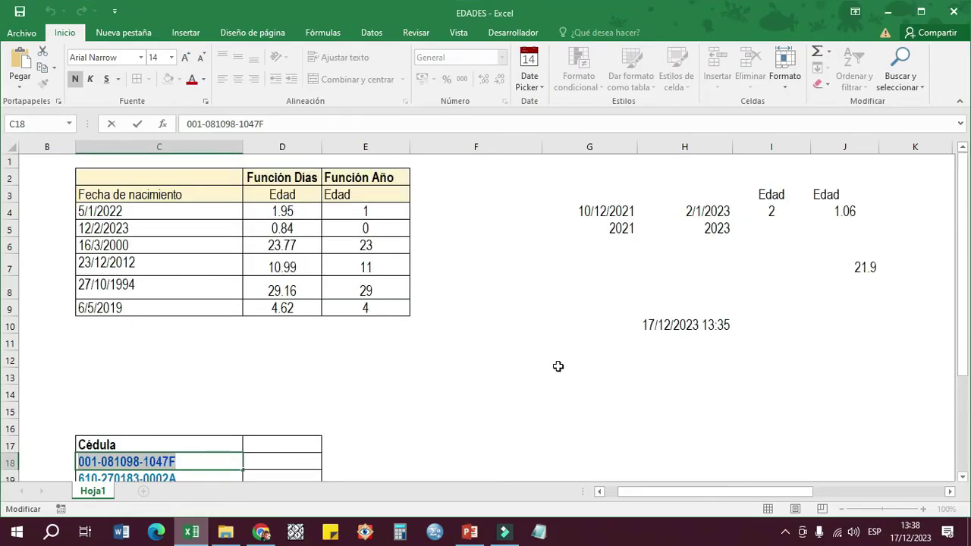
pyautogui.scroll(-2, 471, 330)
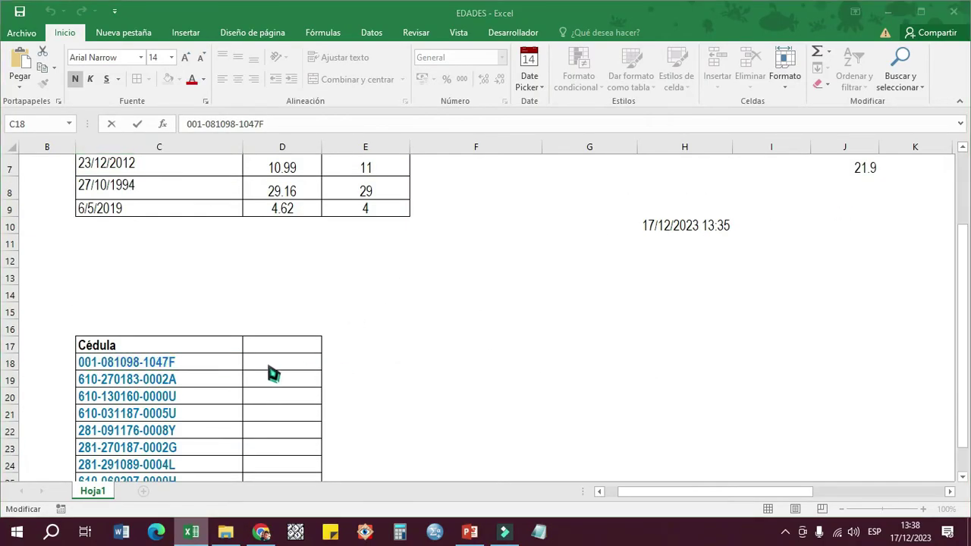
pyautogui.press('super+alt+4')
pyautogui.click(349, 347)
pyautogui.click(289, 368)
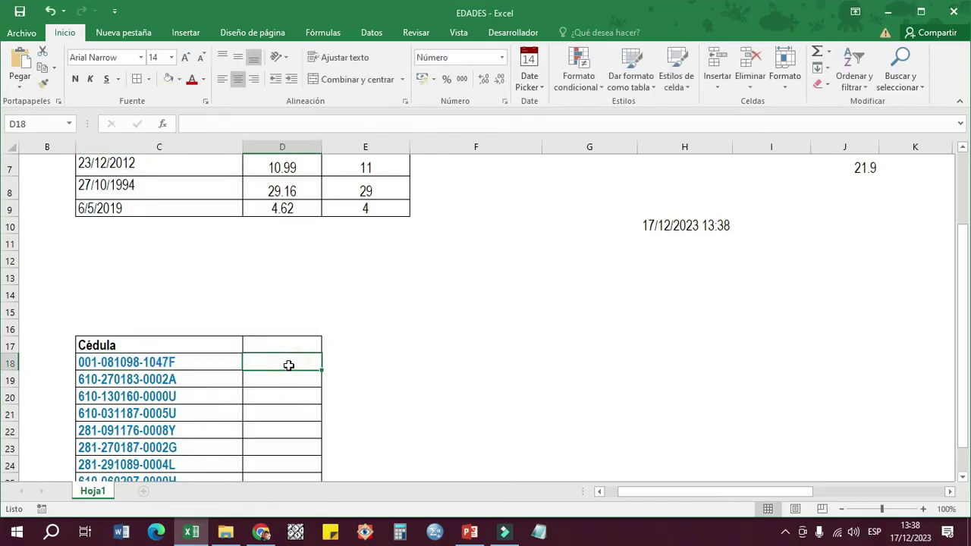
pyautogui.scroll(2, 401, 349)
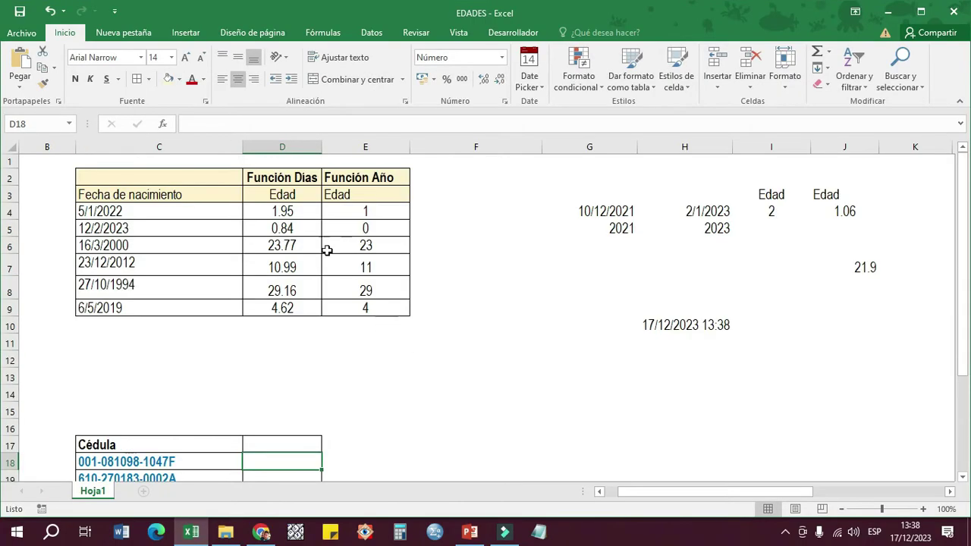
pyautogui.scroll(-2, 377, 270)
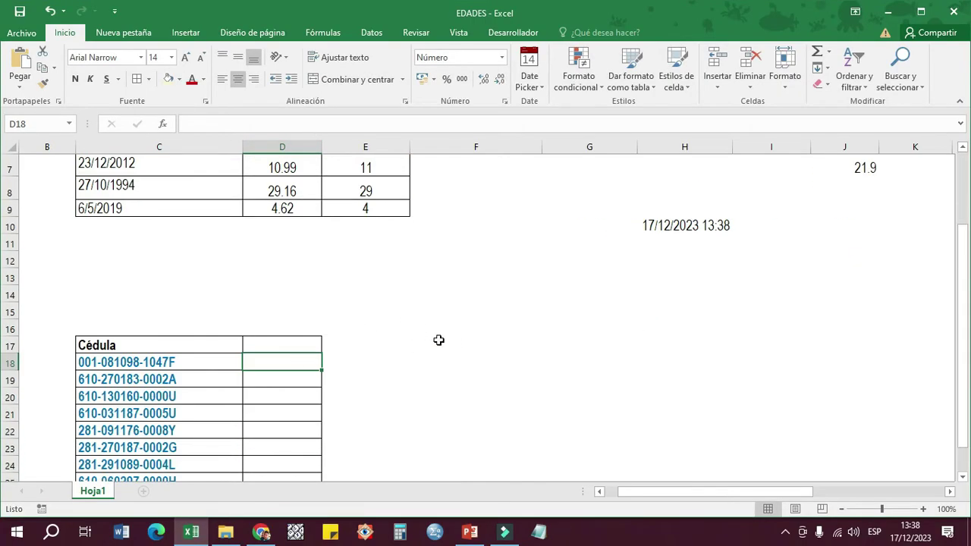
# Start an age formula in D18 with =AÑO(AHORA()-AÑO(
pyautogui.write('=')
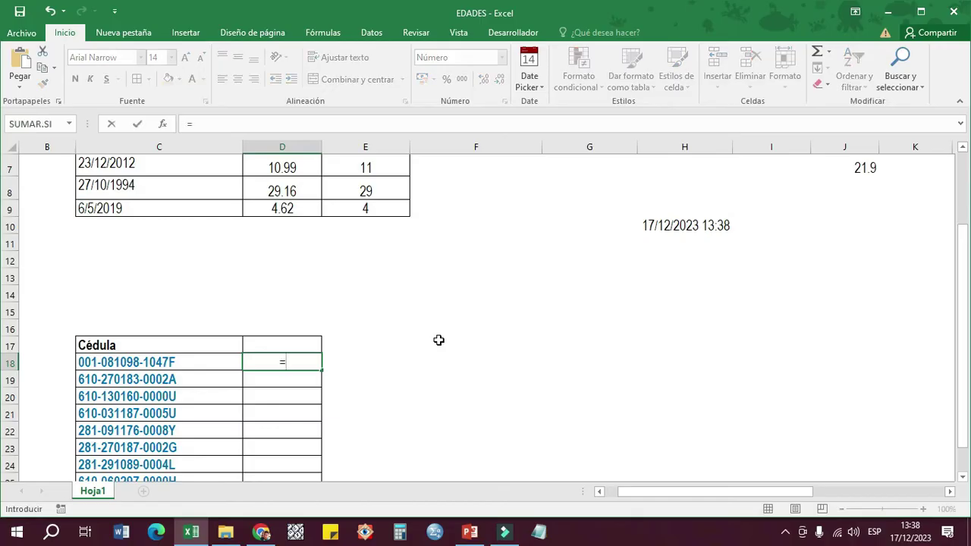
pyautogui.write('año')
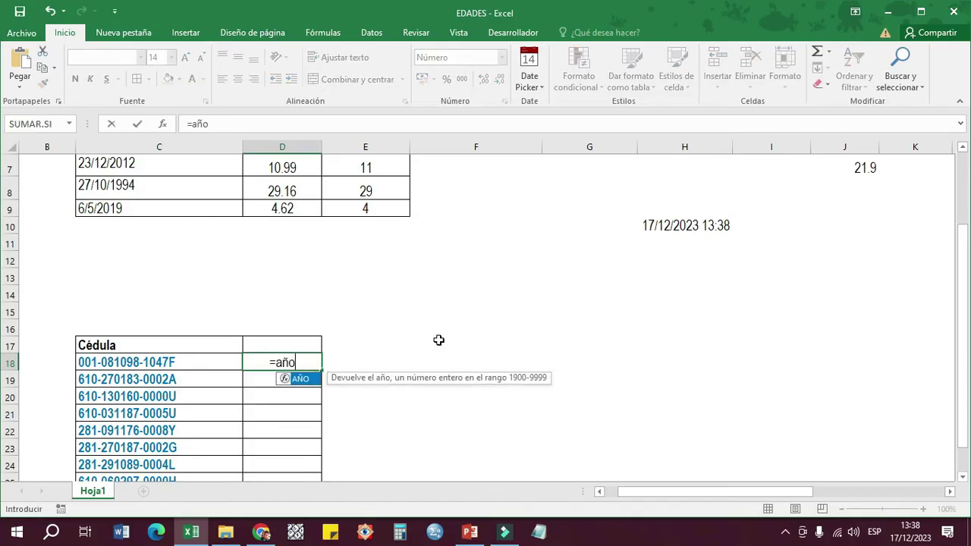
pyautogui.doubleClick(308, 382)
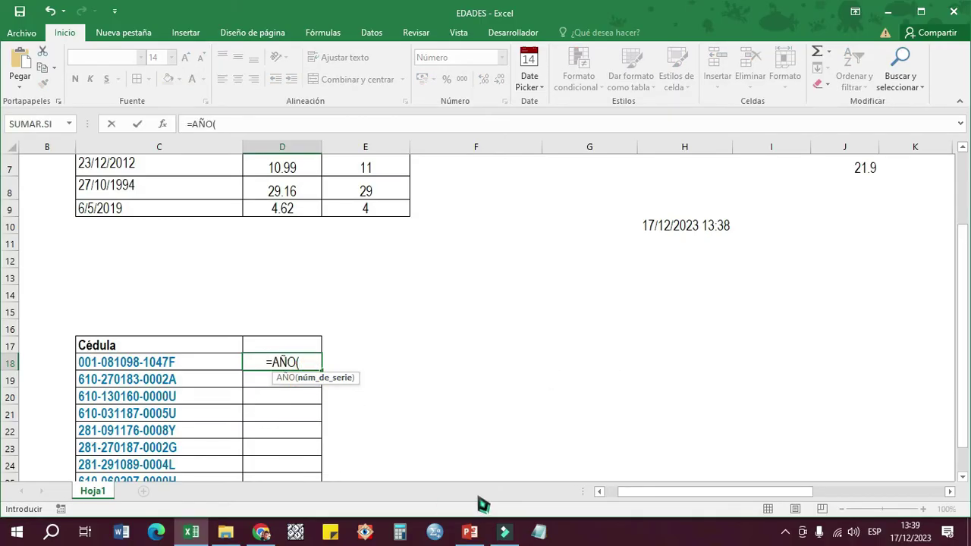
pyautogui.write('ahor')
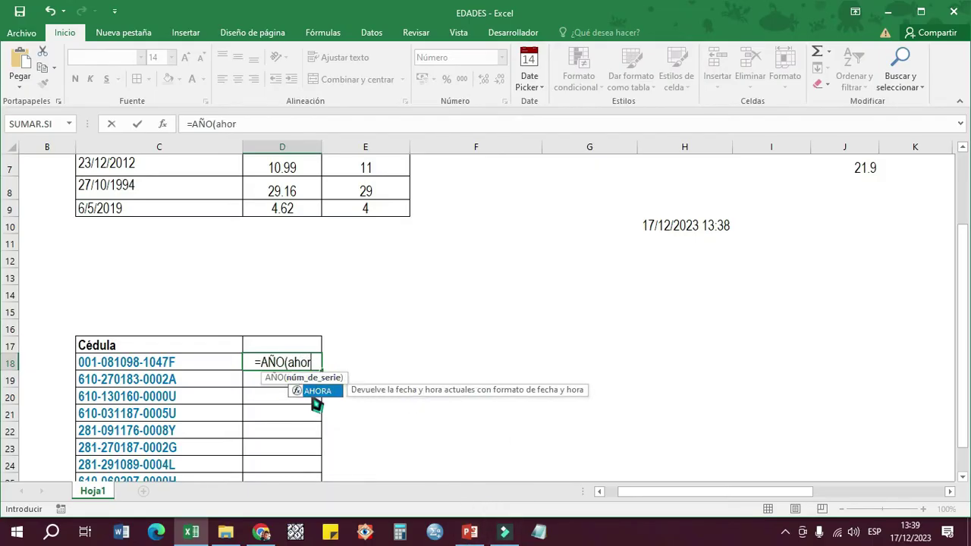
pyautogui.doubleClick(311, 392)
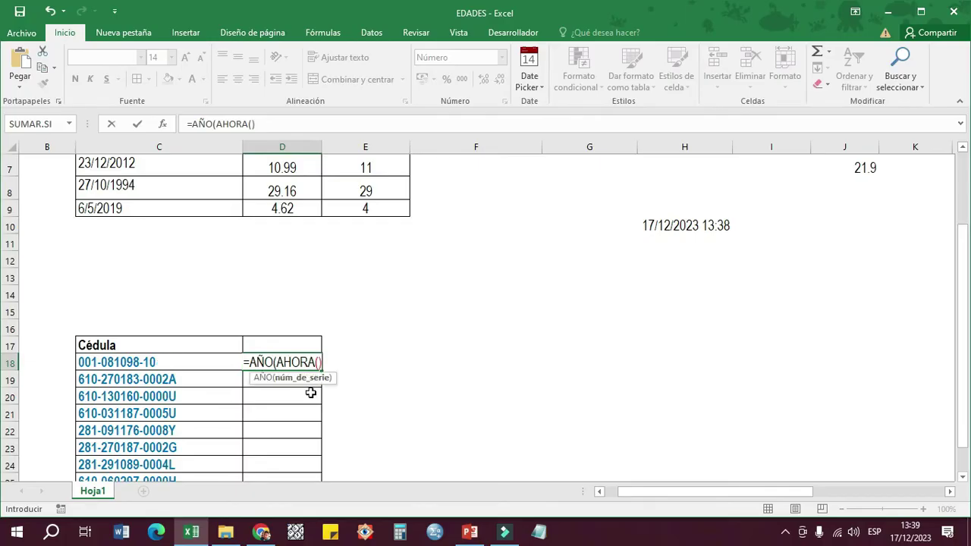
pyautogui.write(')-añ')
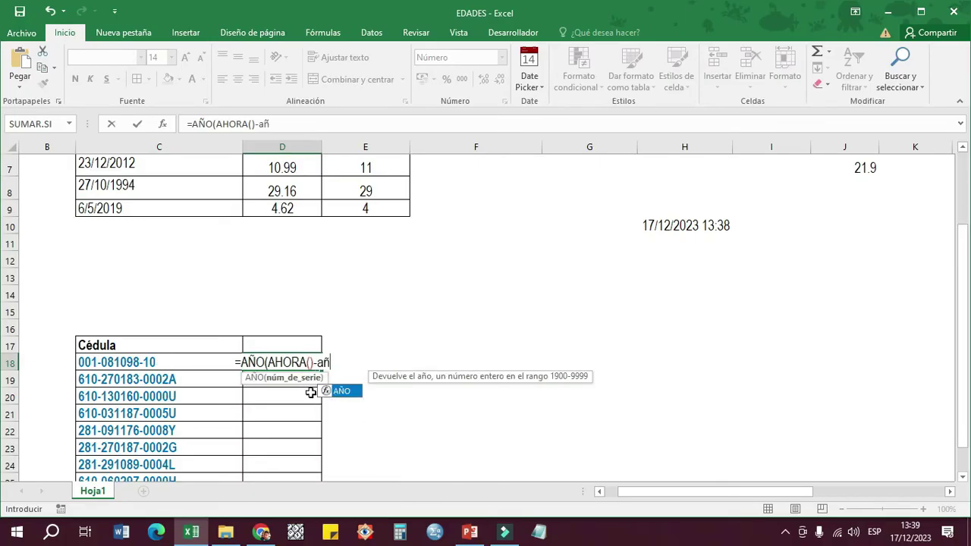
pyautogui.doubleClick(341, 390)
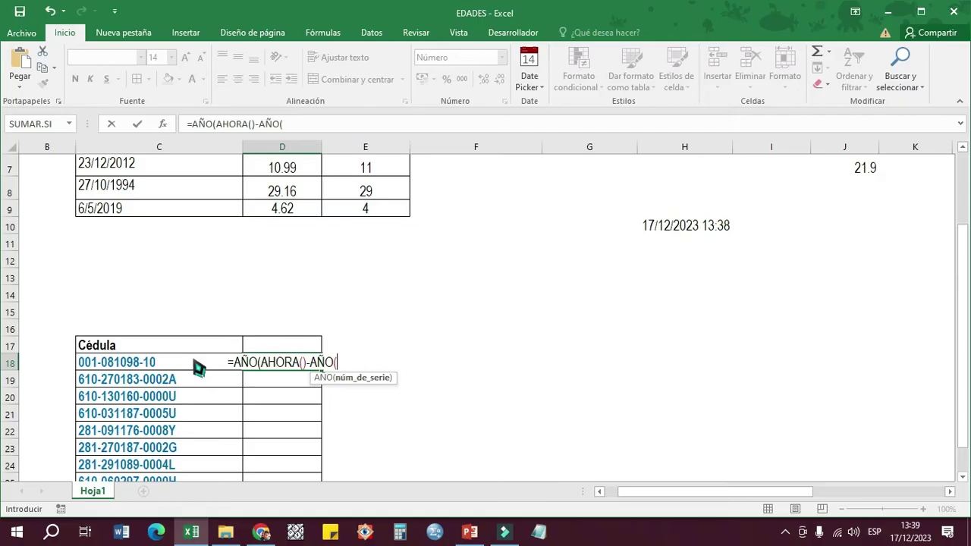
# Add EXTRAE(C18;5;6) inside the second AÑO of the D18 formula to extract the birth day
pyautogui.write('ext')
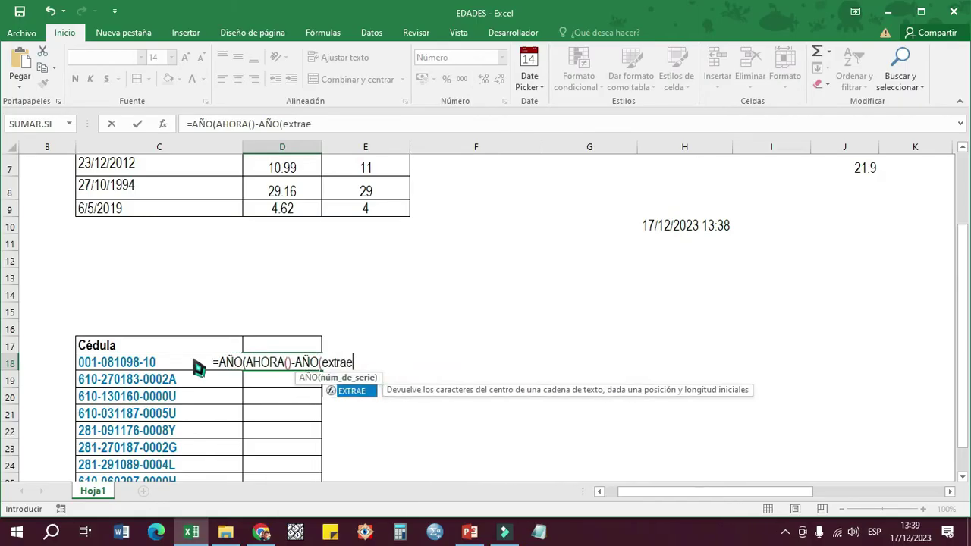
pyautogui.write('rae')
pyautogui.press('Tab')
pyautogui.click(134, 362)
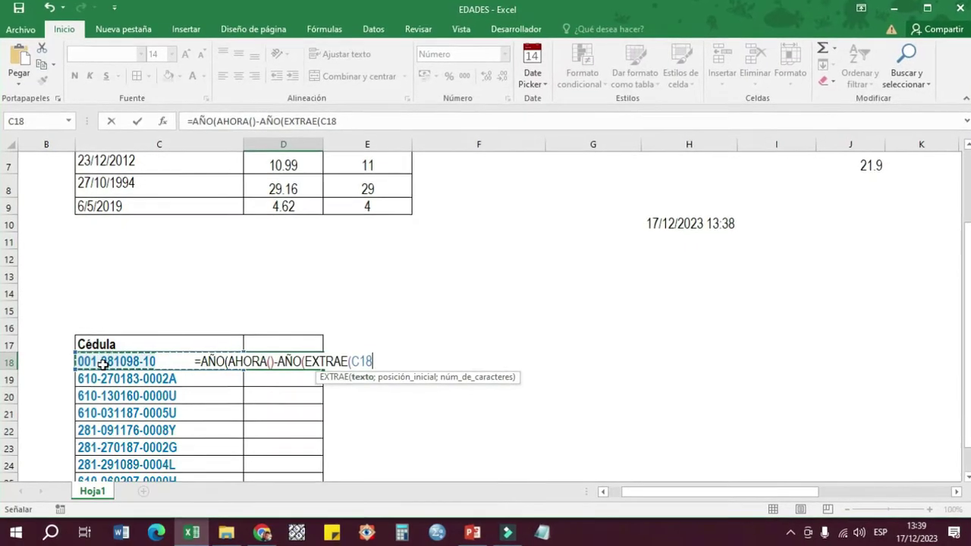
pyautogui.write(';')
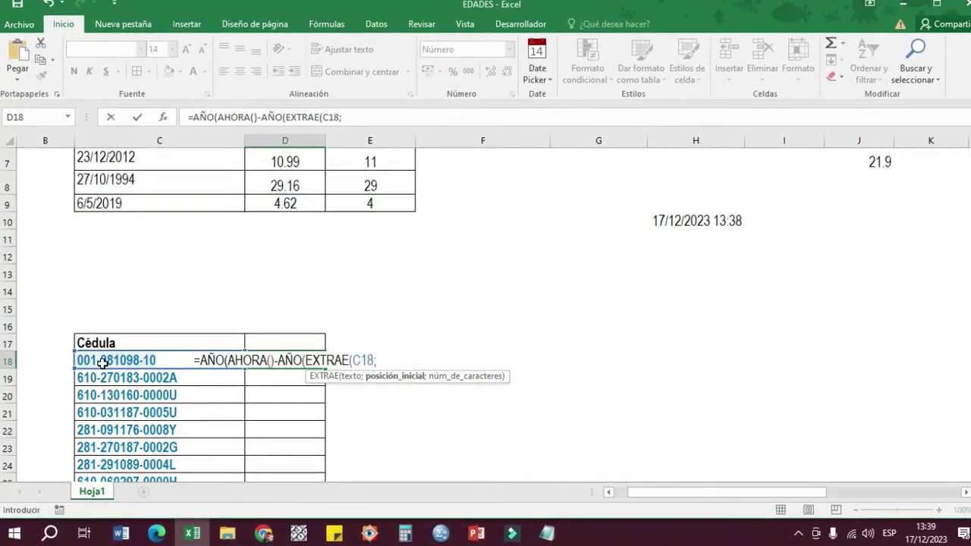
pyautogui.write('5')
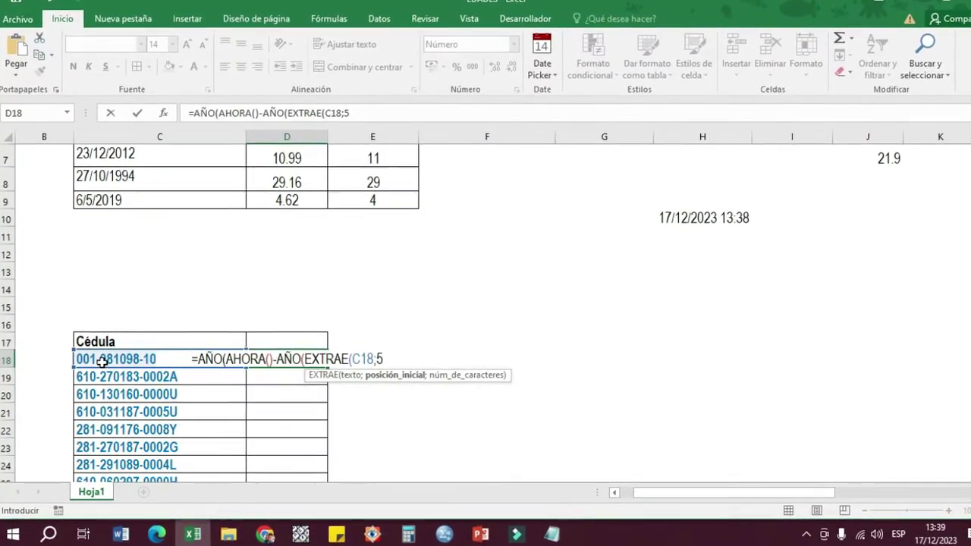
pyautogui.write(';')
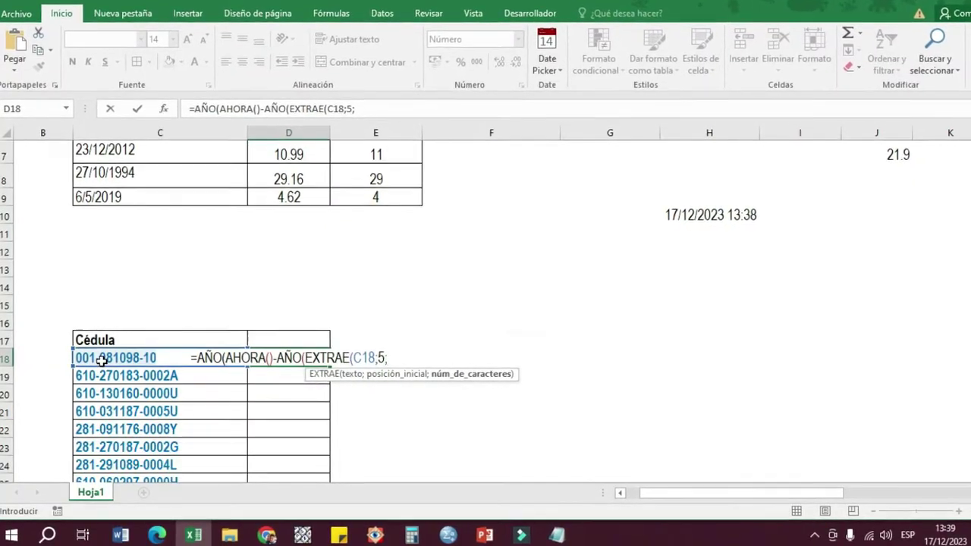
pyautogui.write('6')
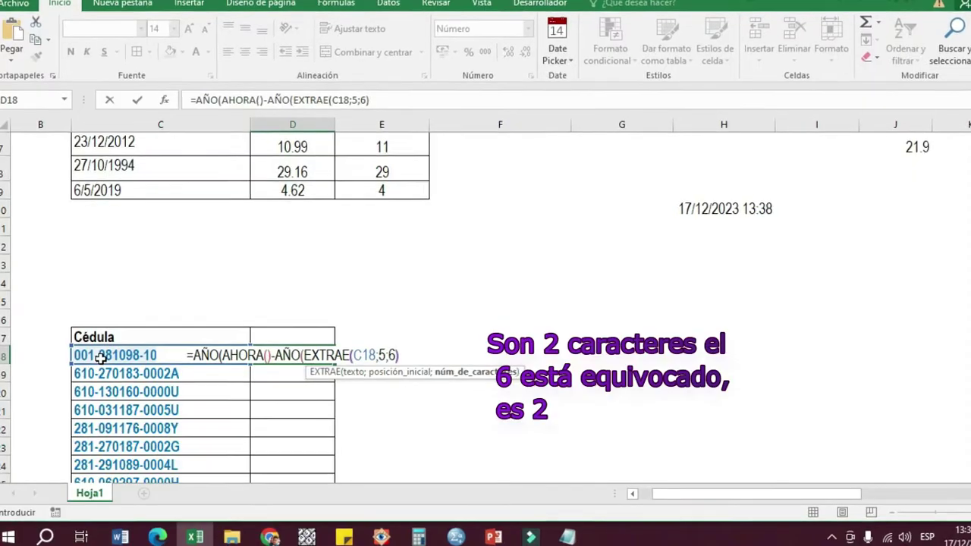
pyautogui.write(')')
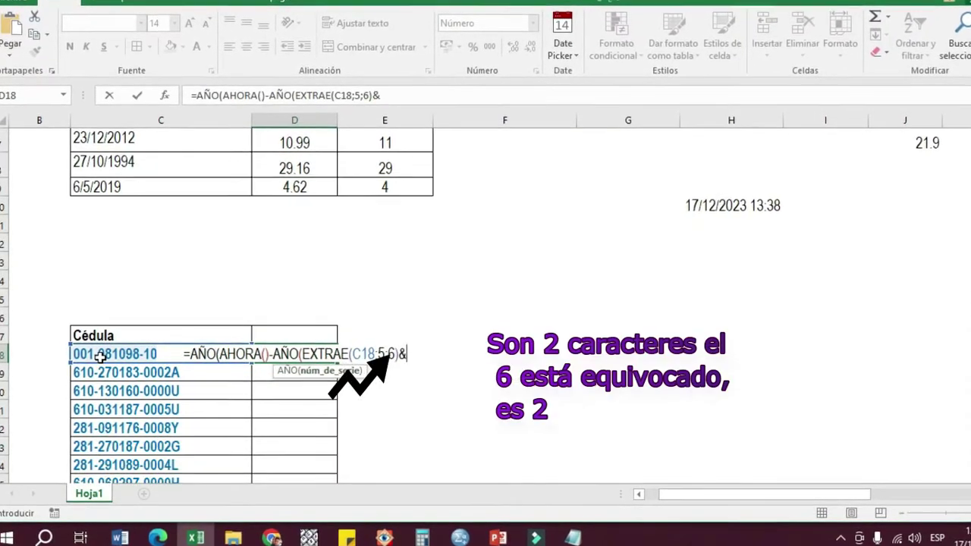
# Append &"/"&EXTRAE(c18;7;8) to the D18 formula to join the birth month after a slash
pyautogui.write('&"')
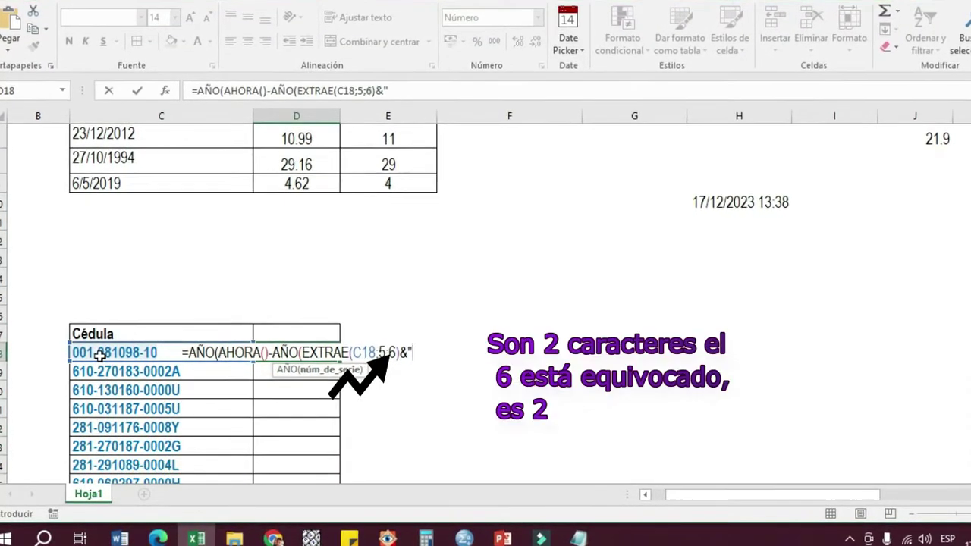
pyautogui.write('/')
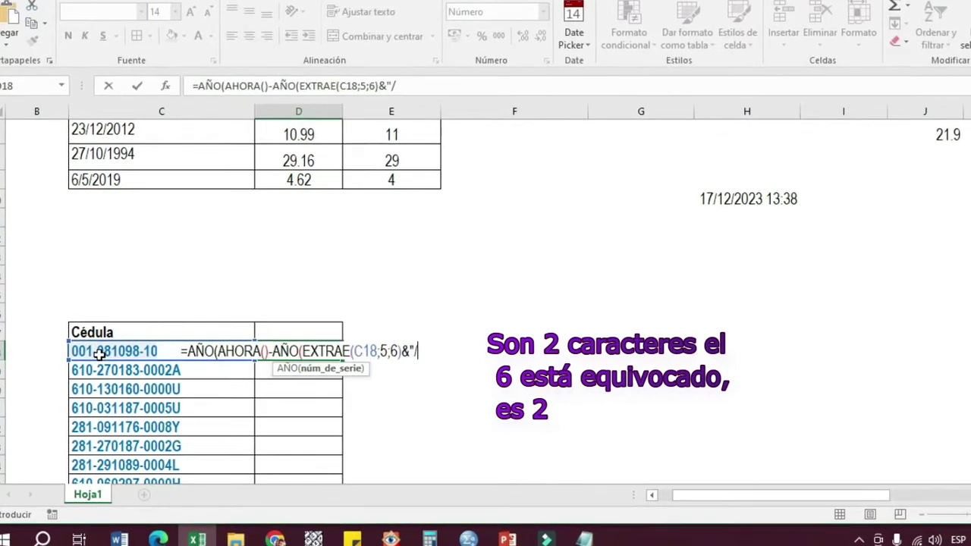
pyautogui.write('-')
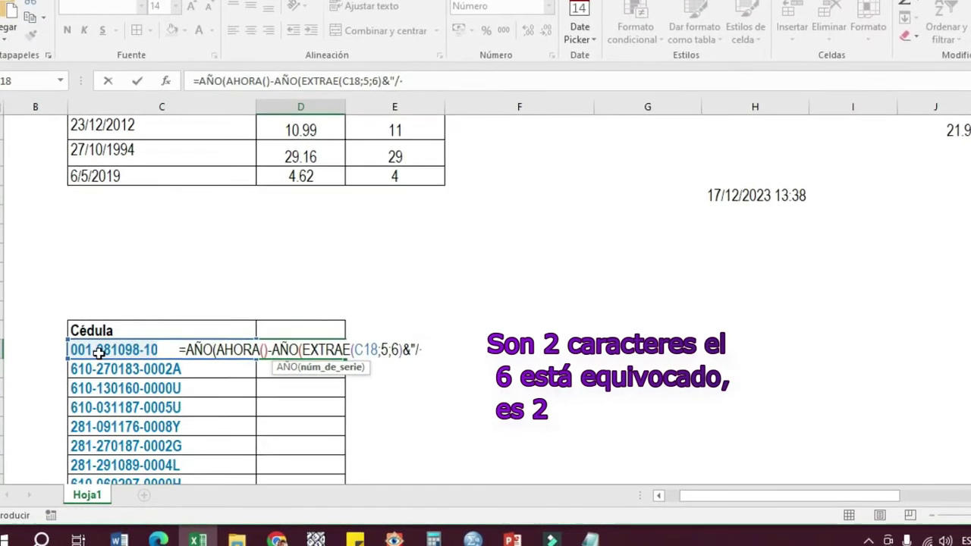
pyautogui.press('BackSpace')
pyautogui.write('"')
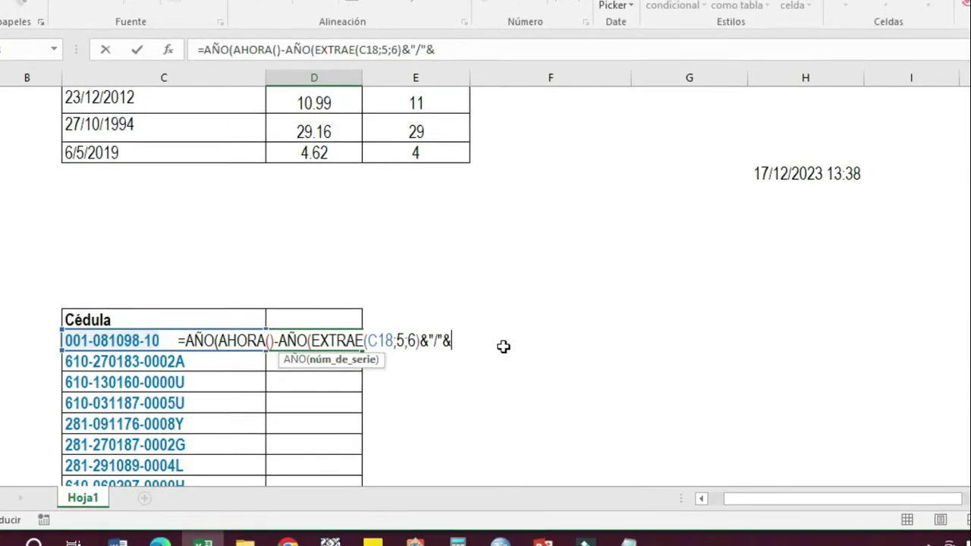
pyautogui.write('&e')
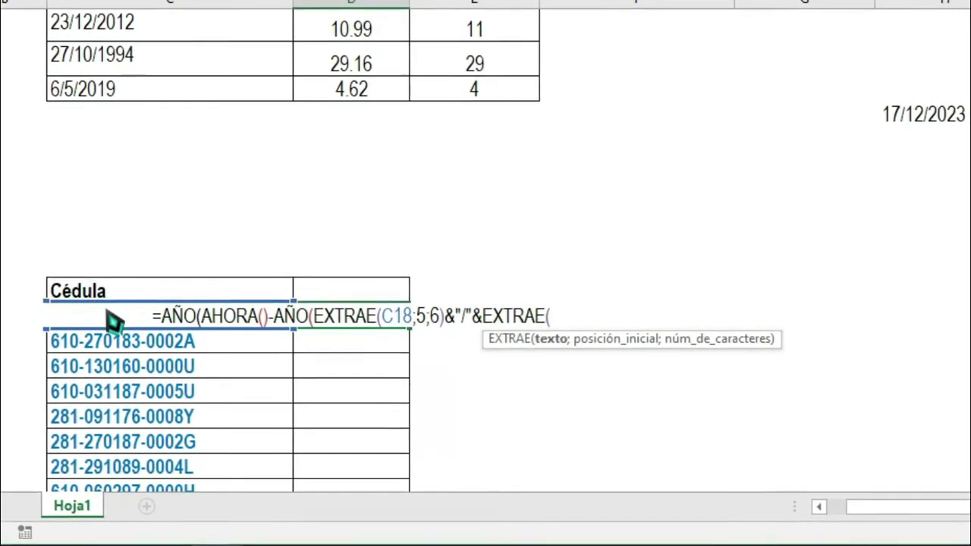
pyautogui.write('c')
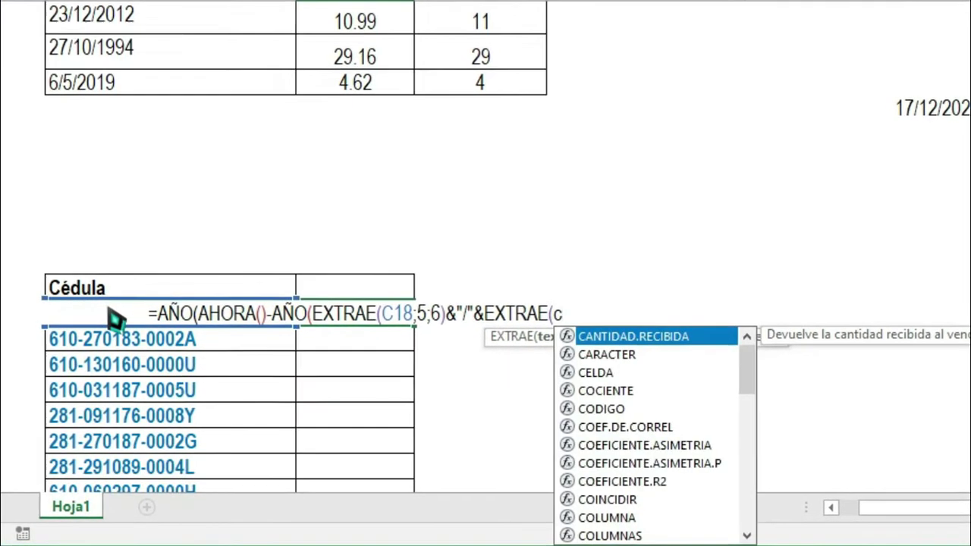
pyautogui.write('18;7;8')
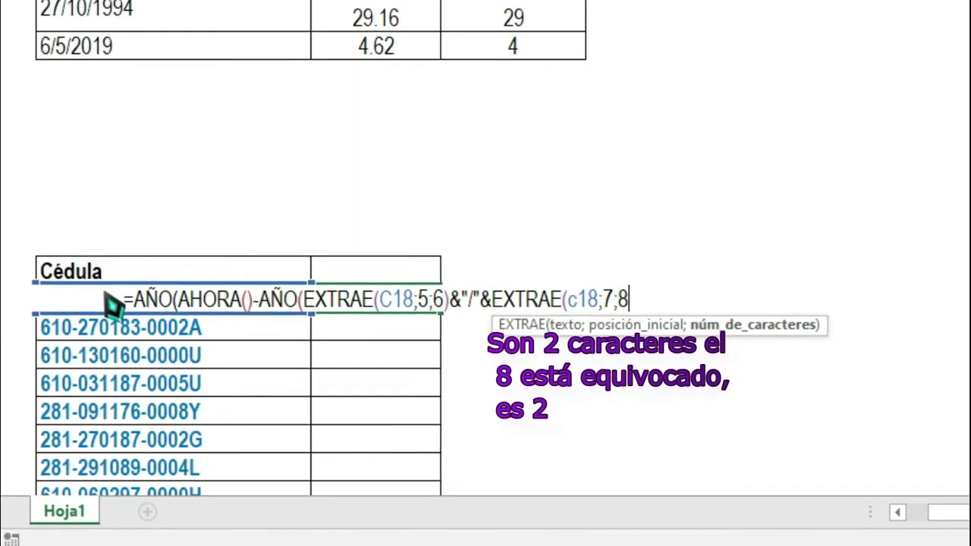
pyautogui.write(')')
# Append &"/"&EXTRAE(c18;9;2) to the D18 formula to join the two-digit birth year after a second slash
pyautogui.write('&"/"')
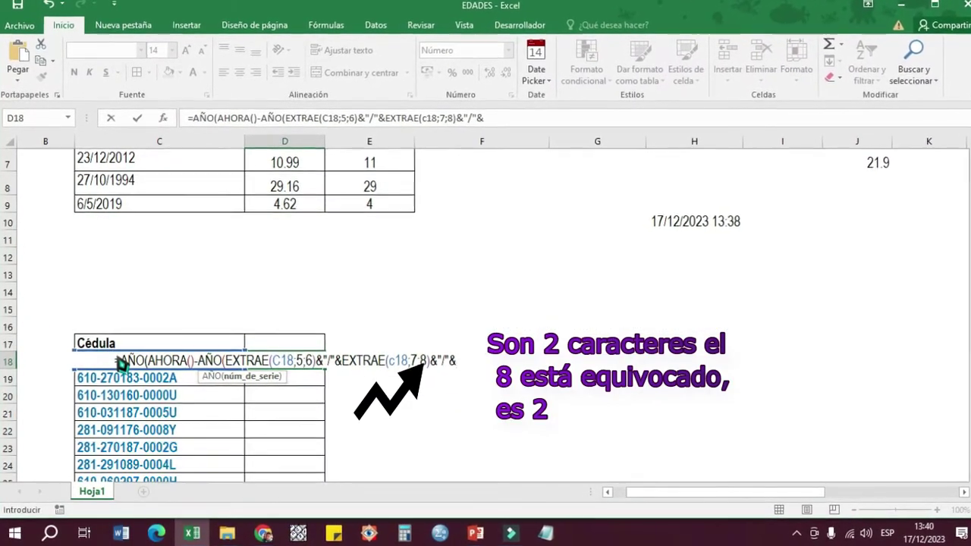
pyautogui.write('&')
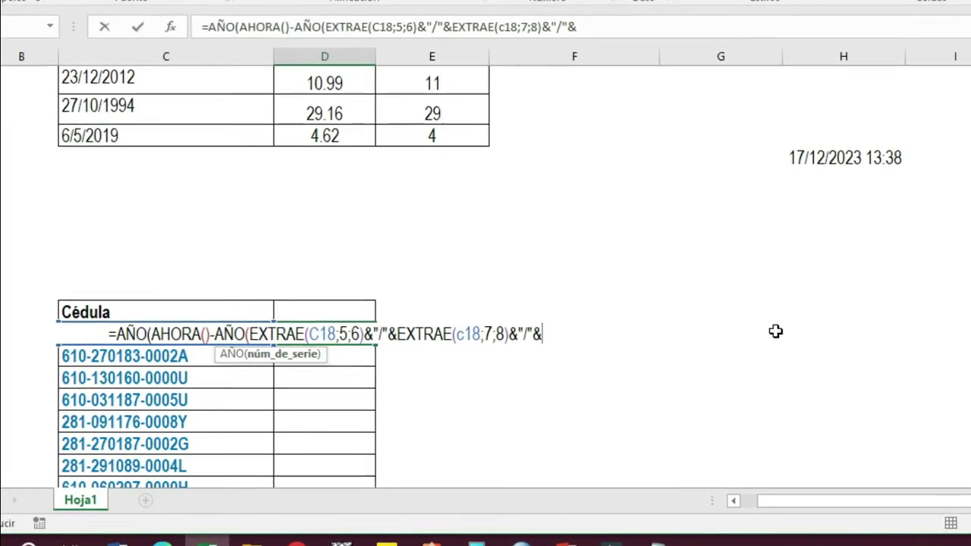
pyautogui.write('x')
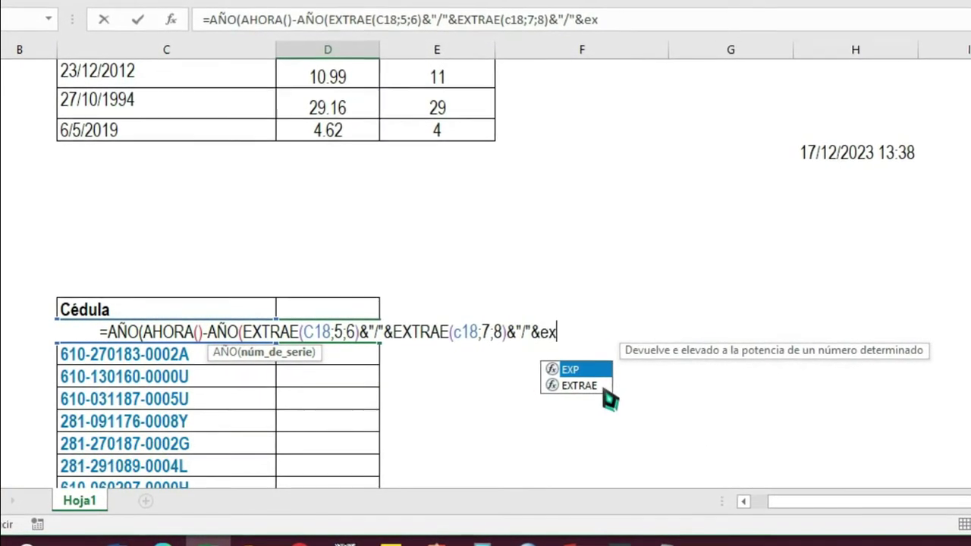
pyautogui.click(576, 387)
pyautogui.doubleClick(588, 387)
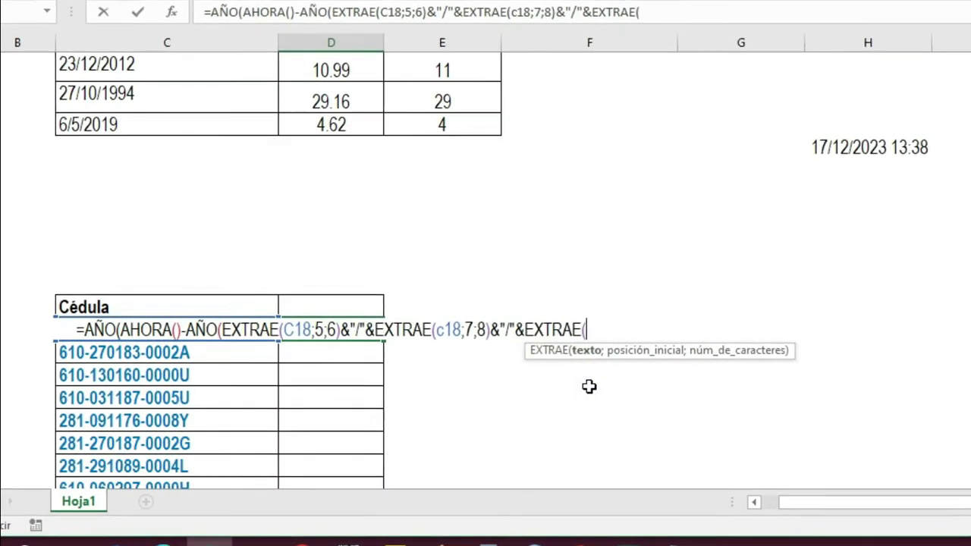
pyautogui.write('c')
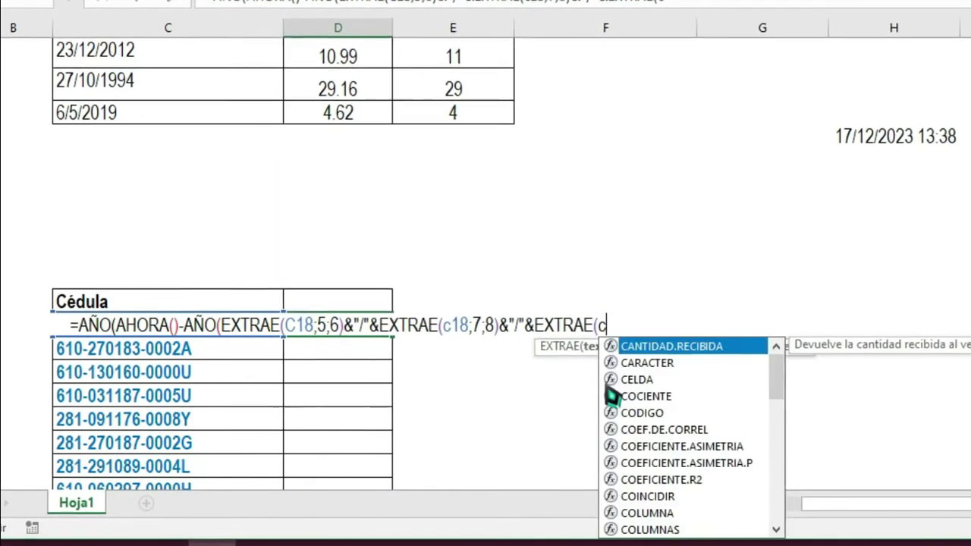
pyautogui.write('18;')
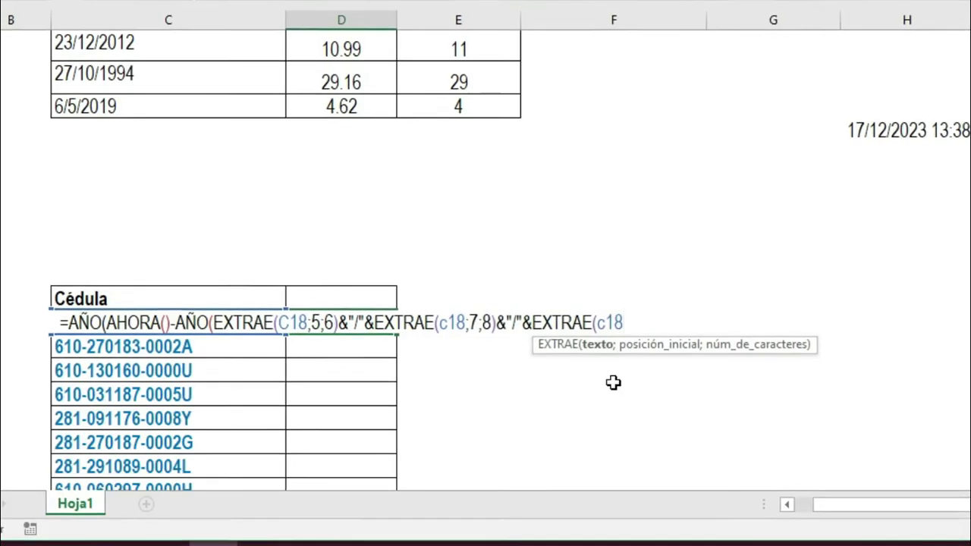
pyautogui.write('9')
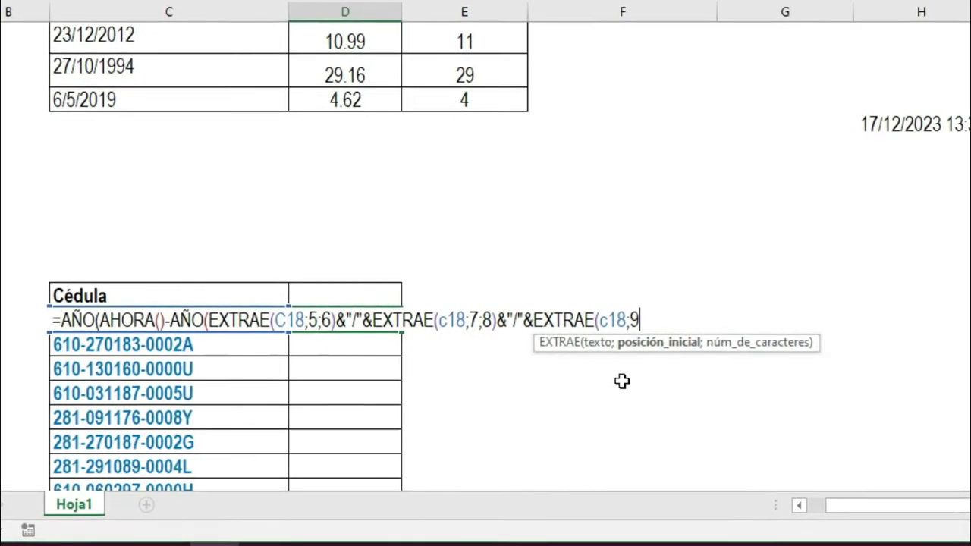
pyautogui.write(';')
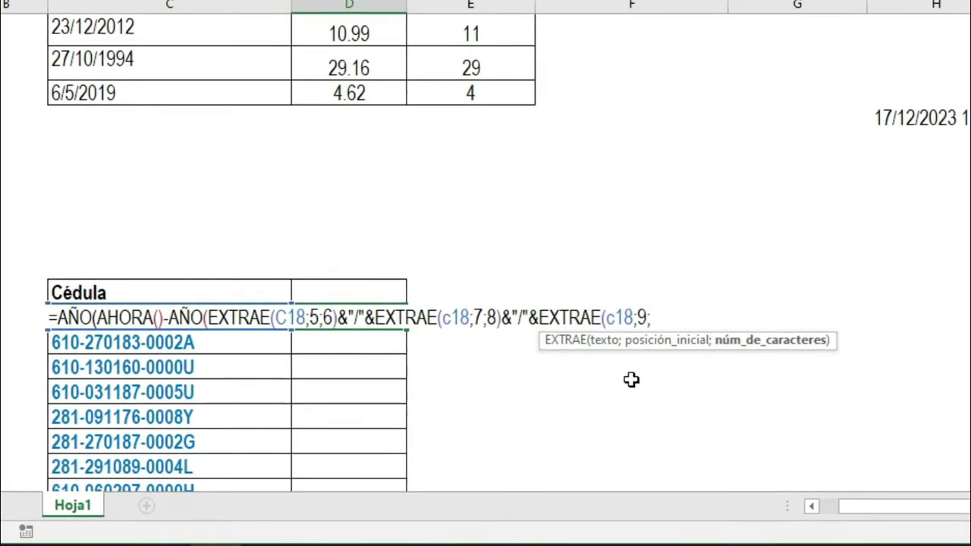
pyautogui.write('2)')
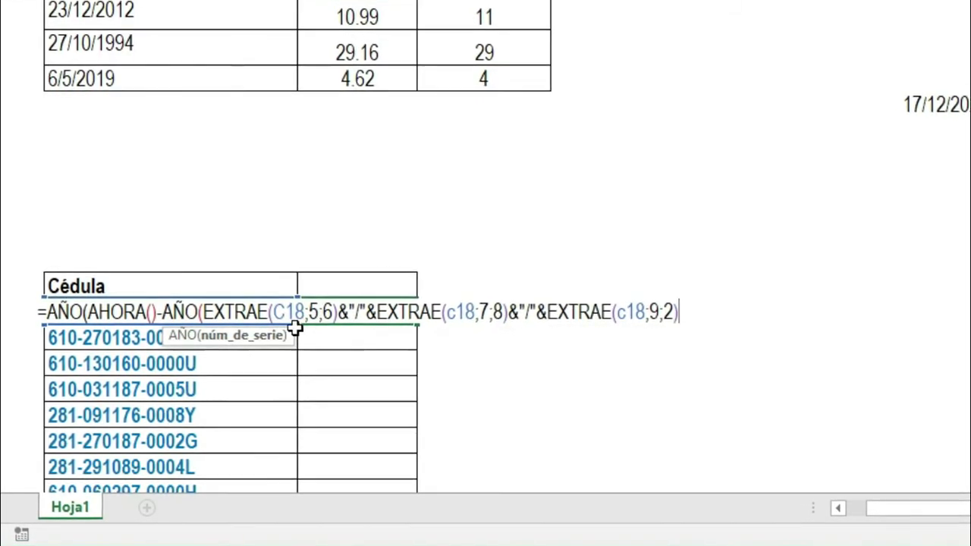
# Set the character count of the day and month EXTRAE functions to 2, then complete the D18 formula, accepting the proposed parenthesis correction
pyautogui.click(332, 321)
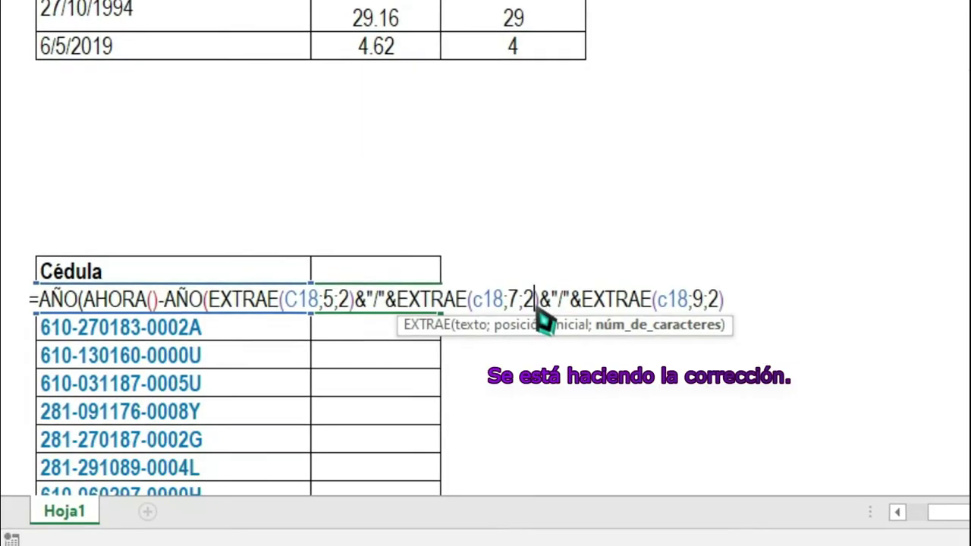
pyautogui.write(')')
pyautogui.click(503, 364)
pyautogui.write(')')
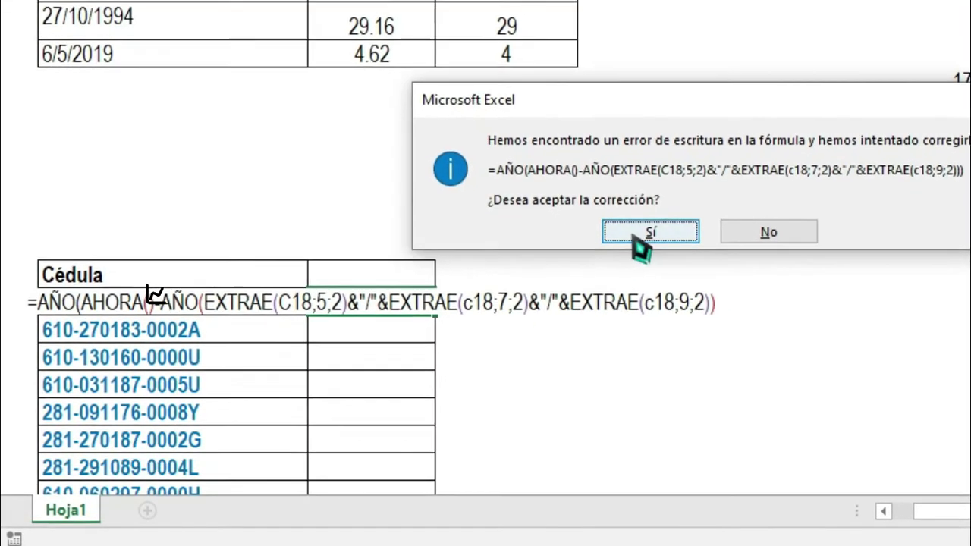
pyautogui.click(661, 227)
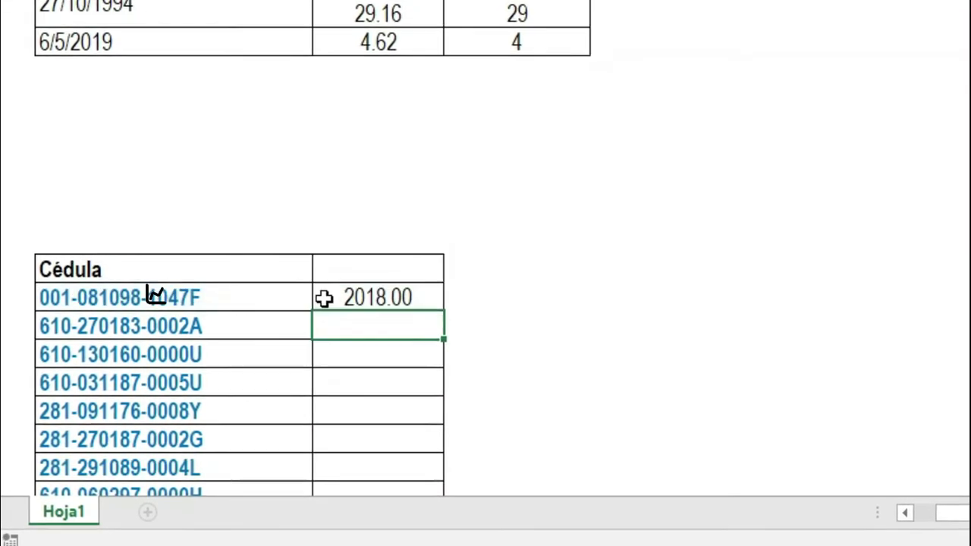
# Format D18 as Número and correct its formula to subtract from AÑO(AHORA()), accepting removal of the extra closing parenthesis
pyautogui.click(506, 52)
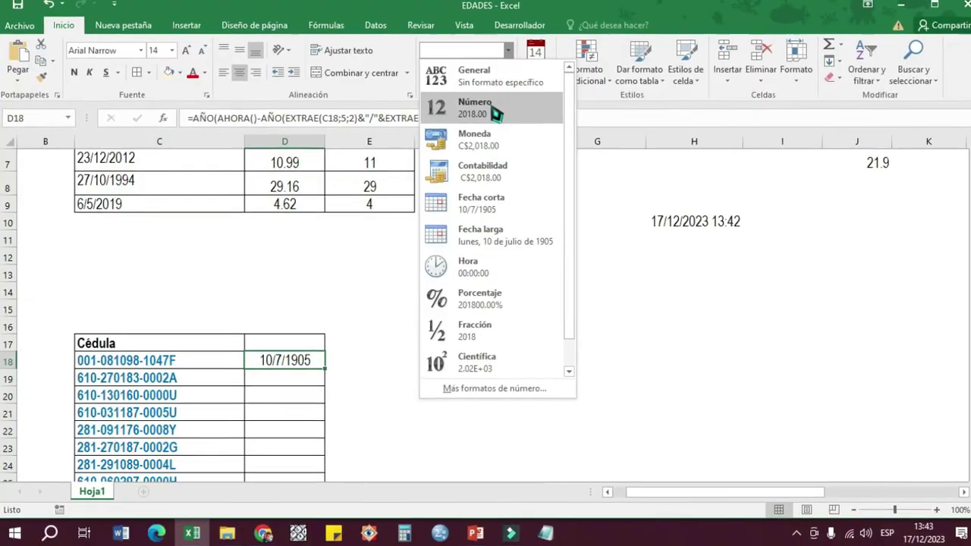
pyautogui.click(497, 103)
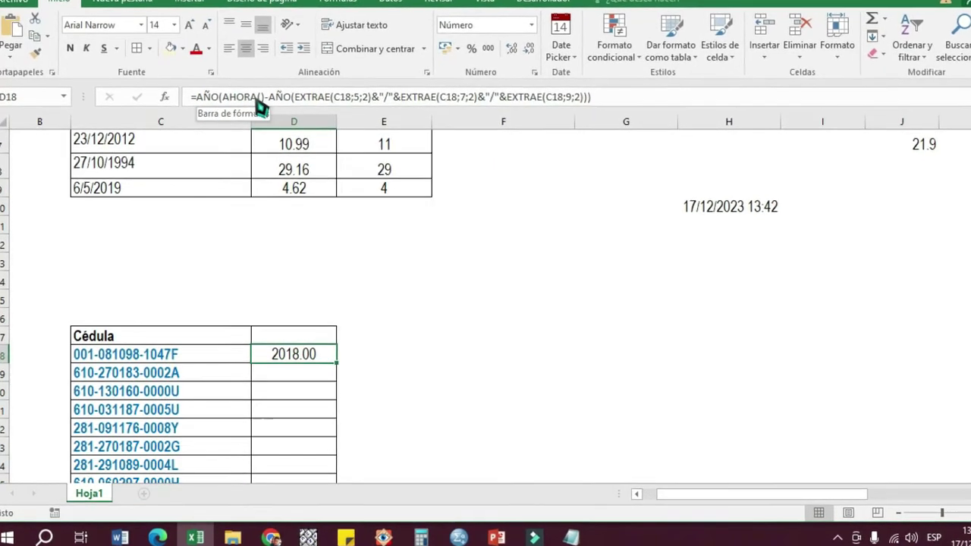
pyautogui.click(262, 101)
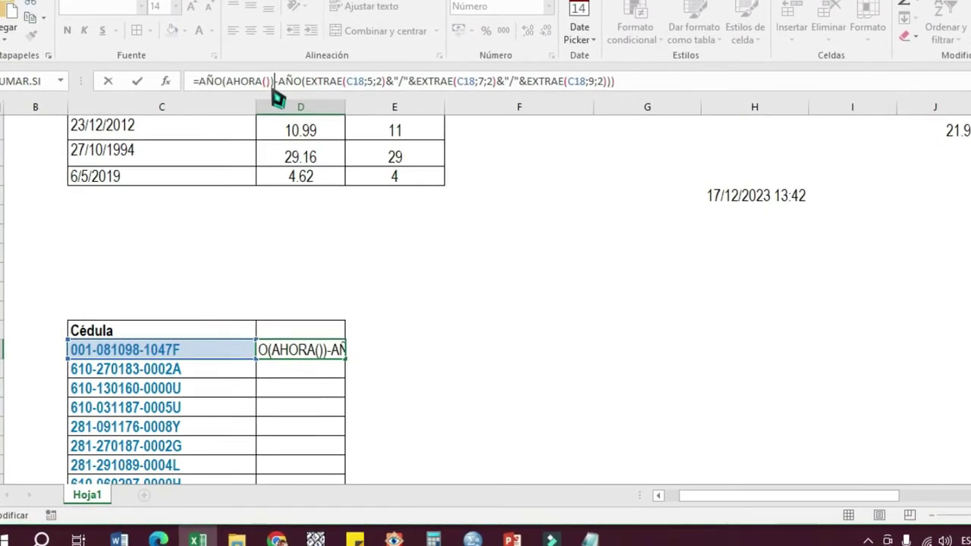
pyautogui.press('Return')
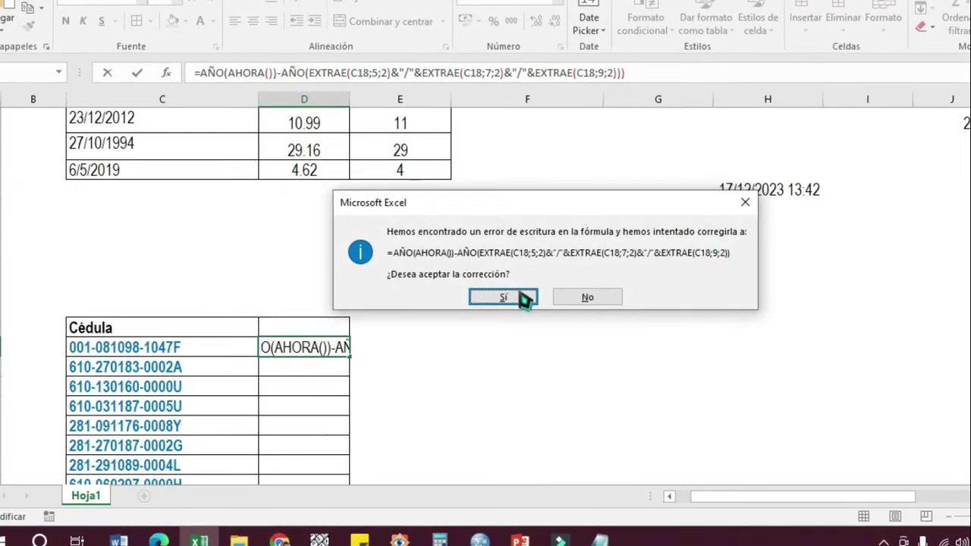
pyautogui.click(503, 299)
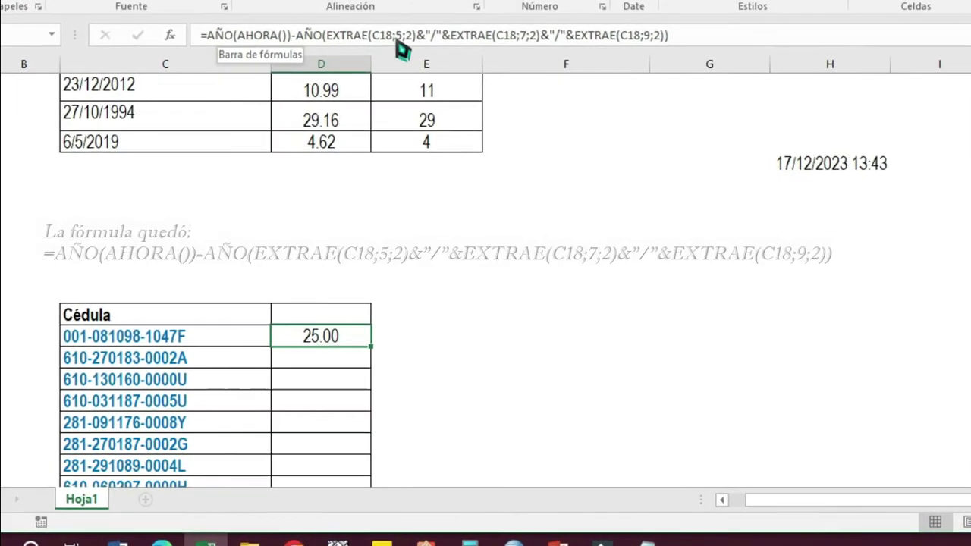
# Fill the D18 age formula down to D27 and show the resulting ages without decimals
pyautogui.click(694, 32)
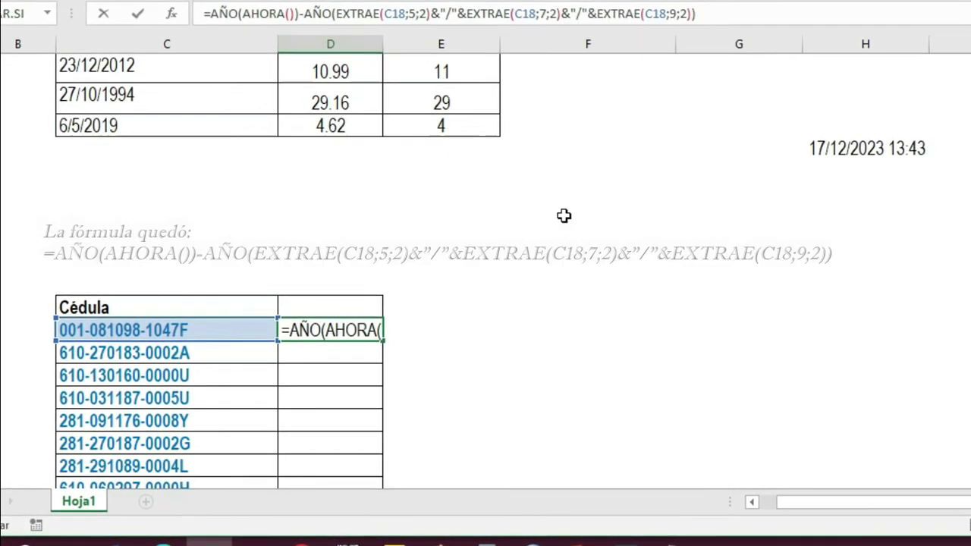
pyautogui.press('Return')
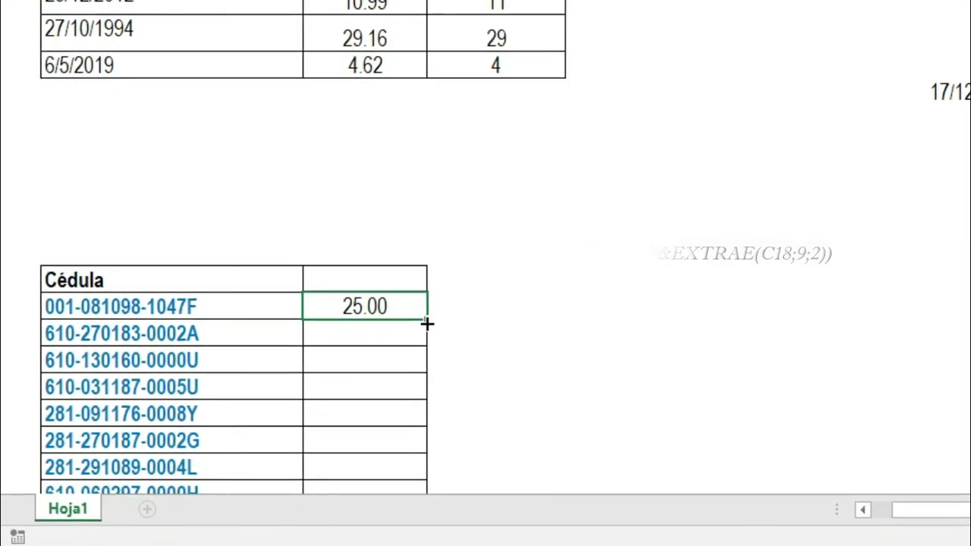
pyautogui.moveTo(427, 319); pyautogui.dragTo(437, 454)
pyautogui.moveTo(373, 198); pyautogui.dragTo(389, 386)
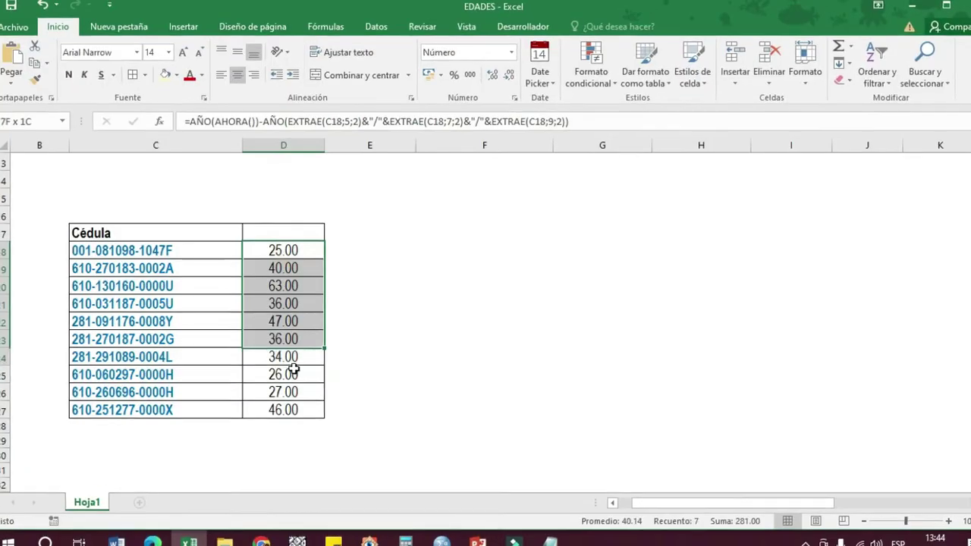
pyautogui.moveTo(293, 370); pyautogui.dragTo(293, 411)
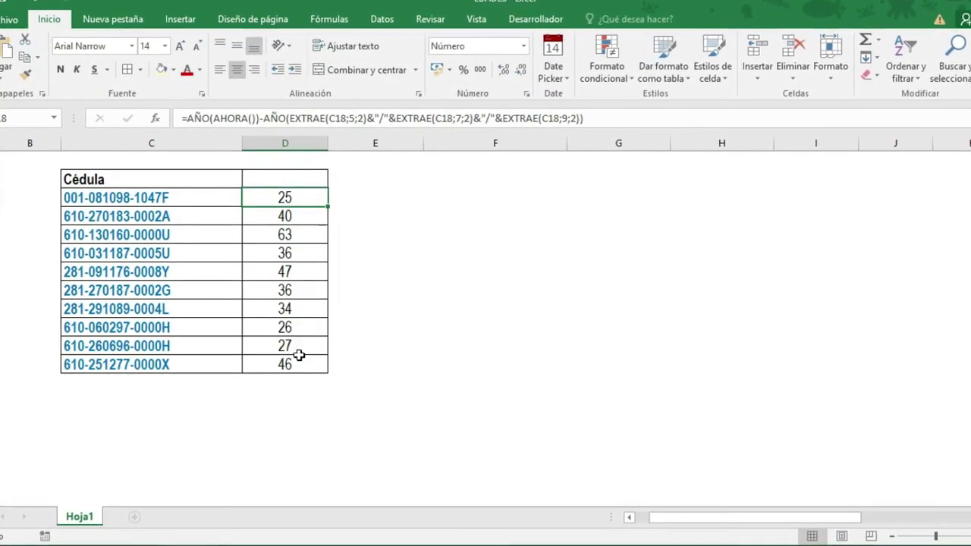
# Review the birth-date age table and examine the example Edad cells in columns I and J, including the DIAS formula in J4
pyautogui.scroll(3, 703, 348)
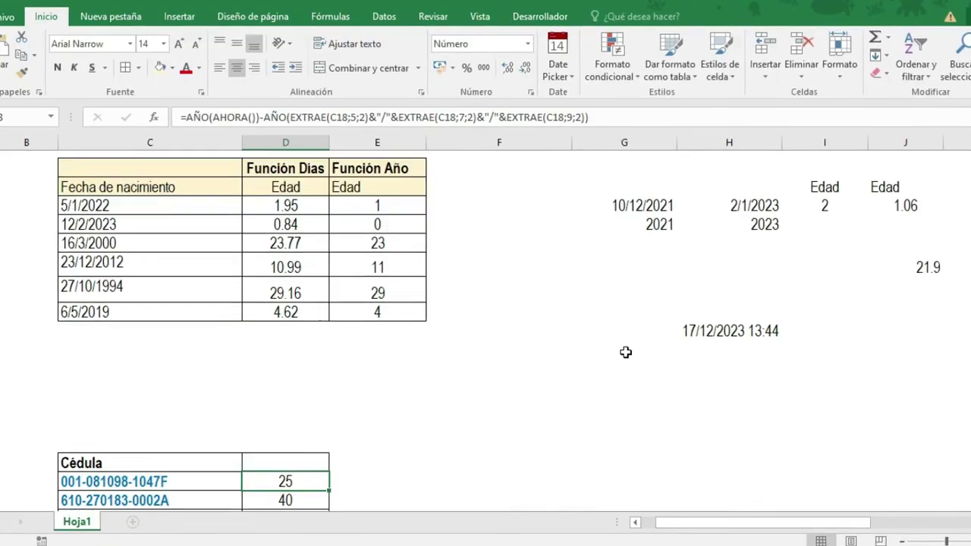
pyautogui.click(837, 195)
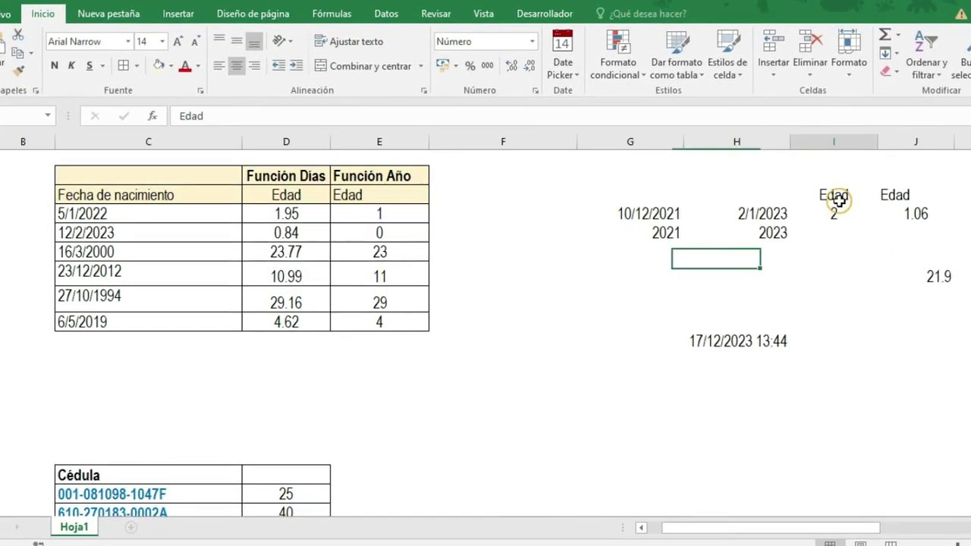
pyautogui.click(852, 215)
pyautogui.click(929, 214)
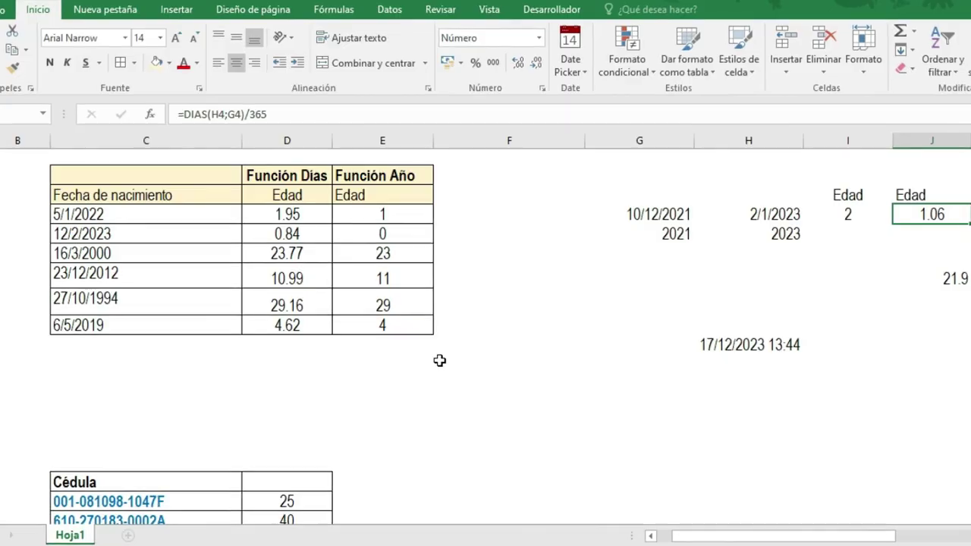
pyautogui.scroll(-1, 624, 372)
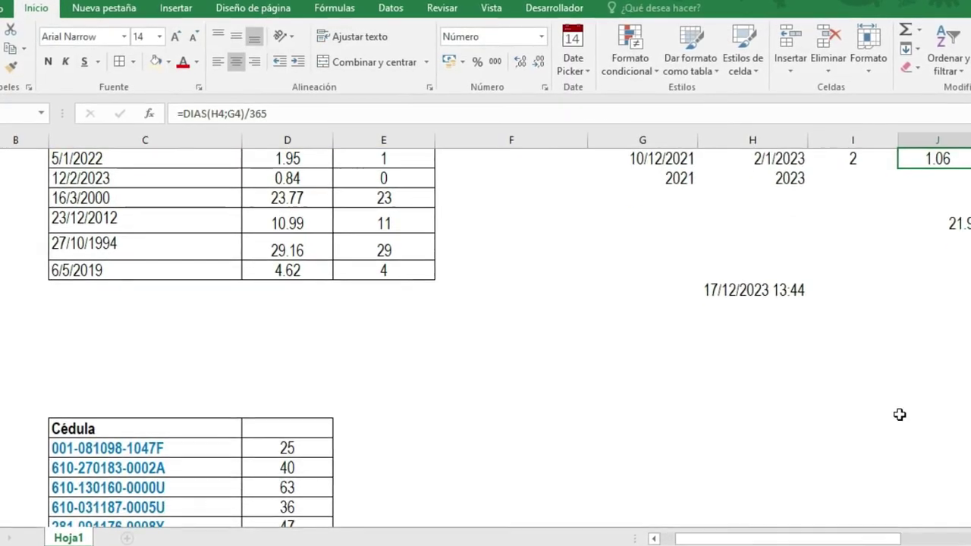
pyautogui.scroll(1, 617, 318)
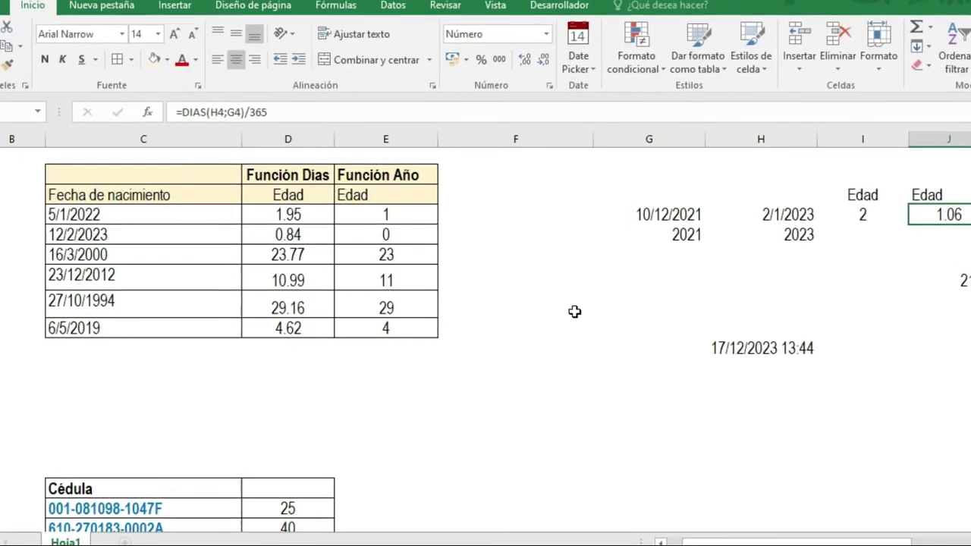